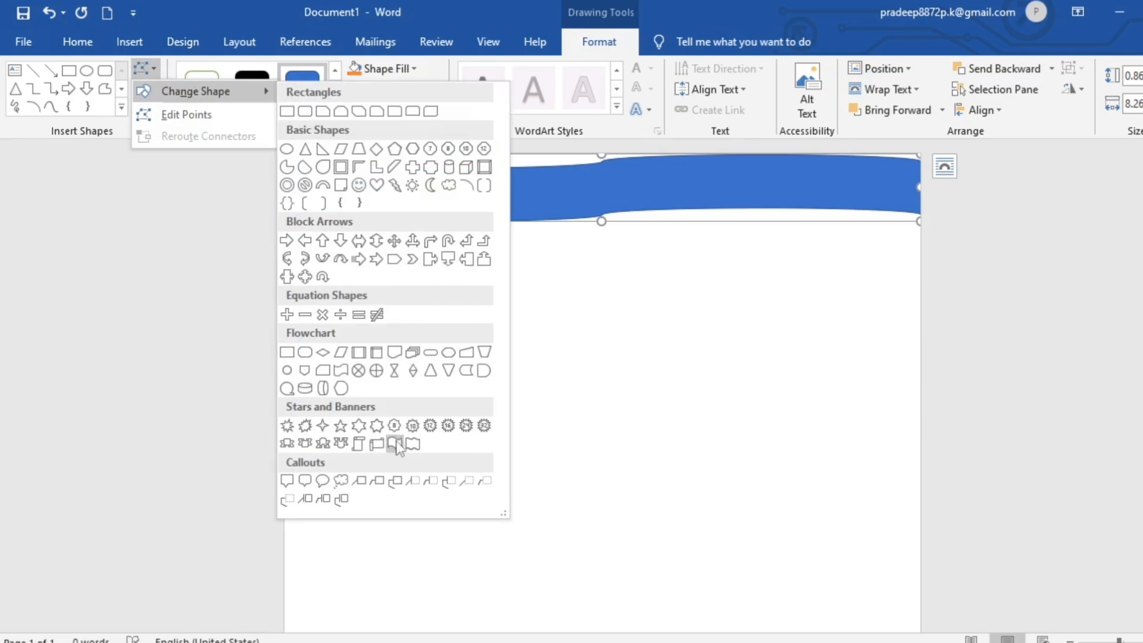
Change the header banner to a Wave shape, make it taller and nudge it to the page top.
click(395, 444)
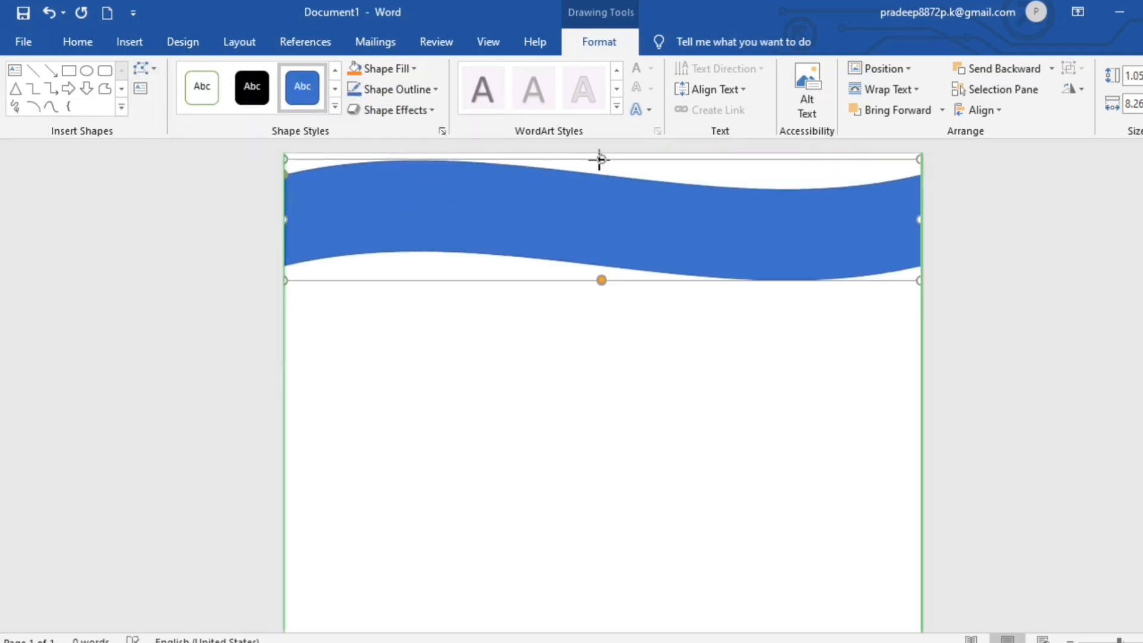
drag(599, 157, 601, 144)
key(Up)
key(Up)
key(Up)
key(Up)
key(Up)
key(Up)
key(Up)
key(Up)
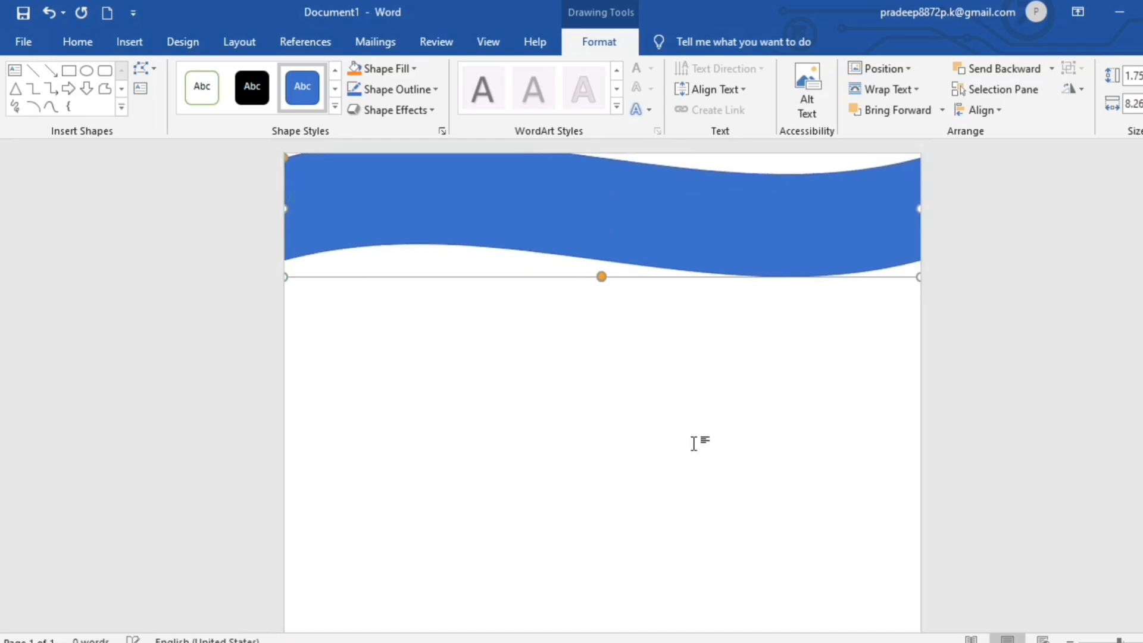
Fill the wave banner with standard blue.
click(335, 70)
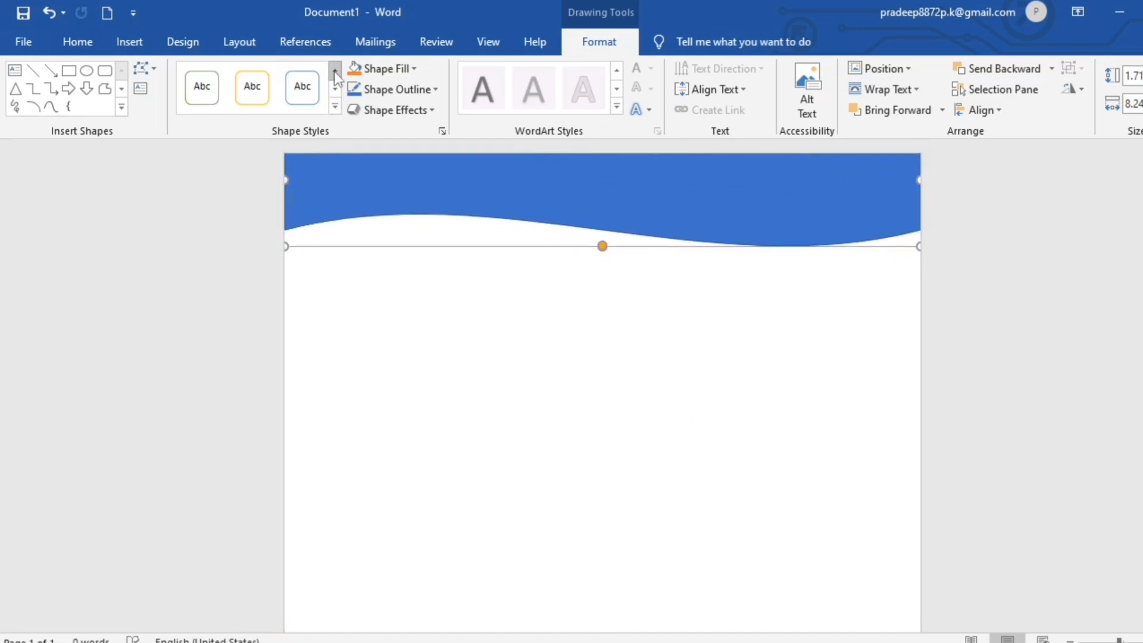
click(335, 88)
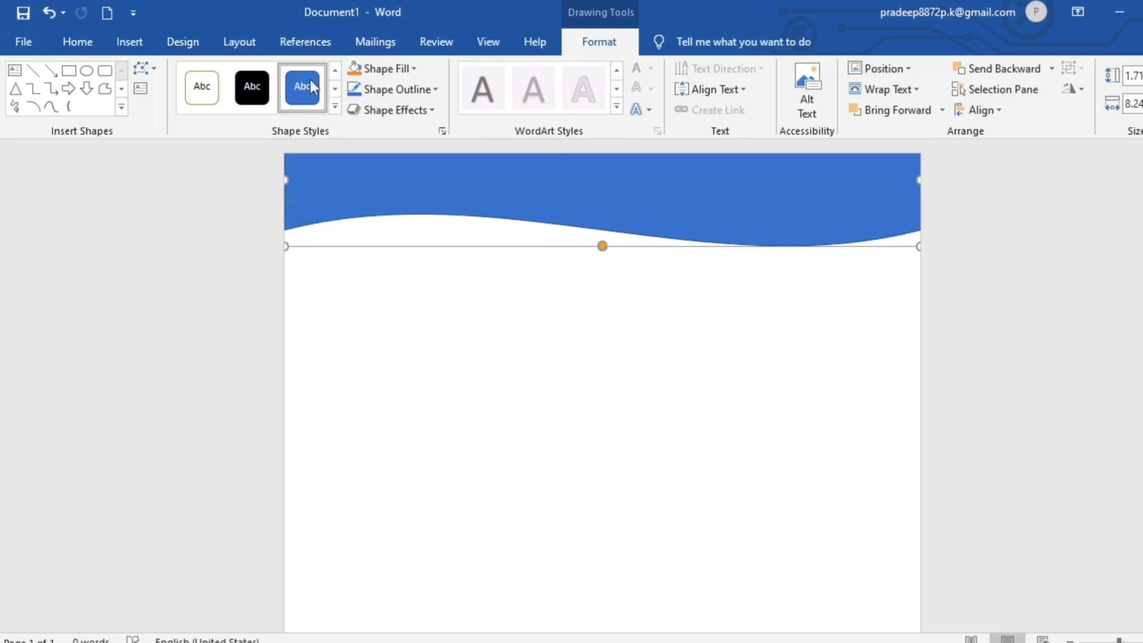
click(513, 269)
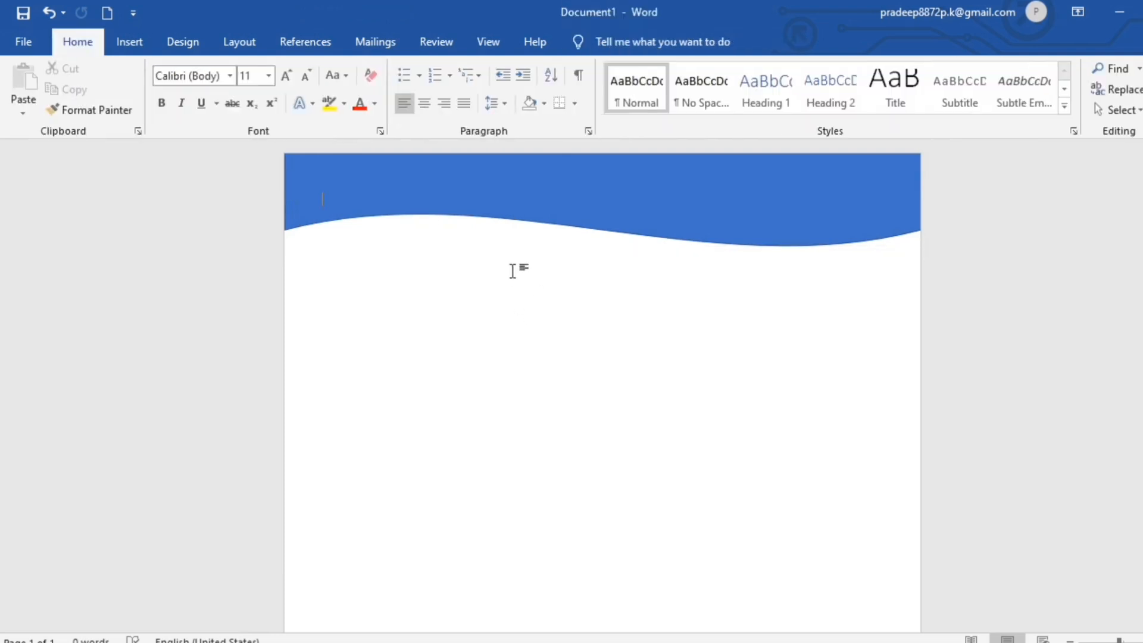
click(492, 193)
click(414, 69)
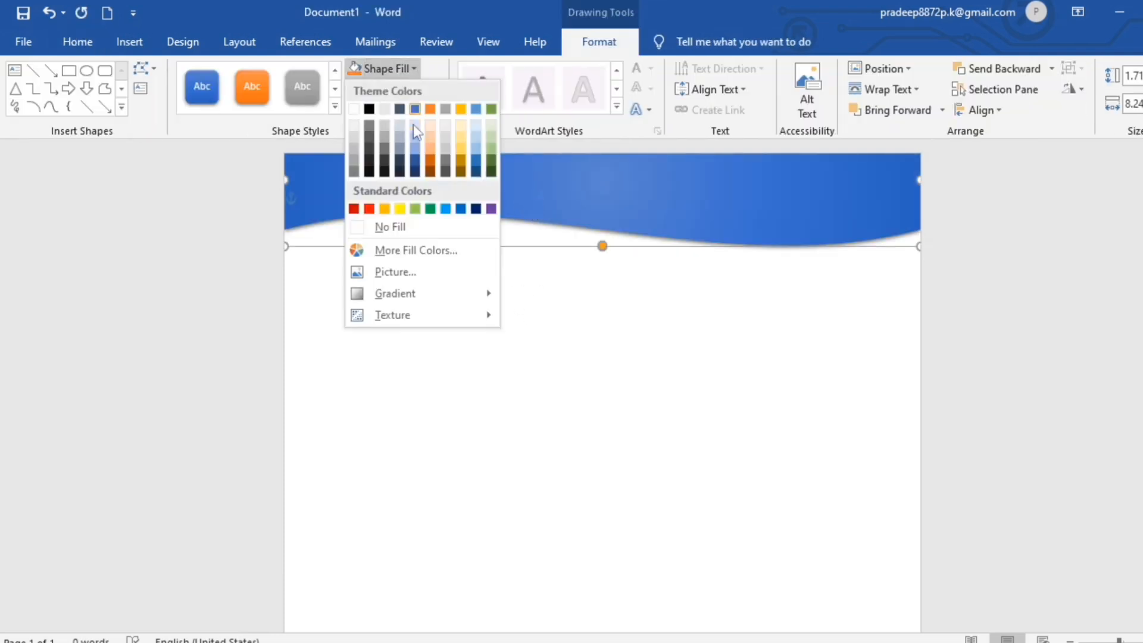
click(458, 209)
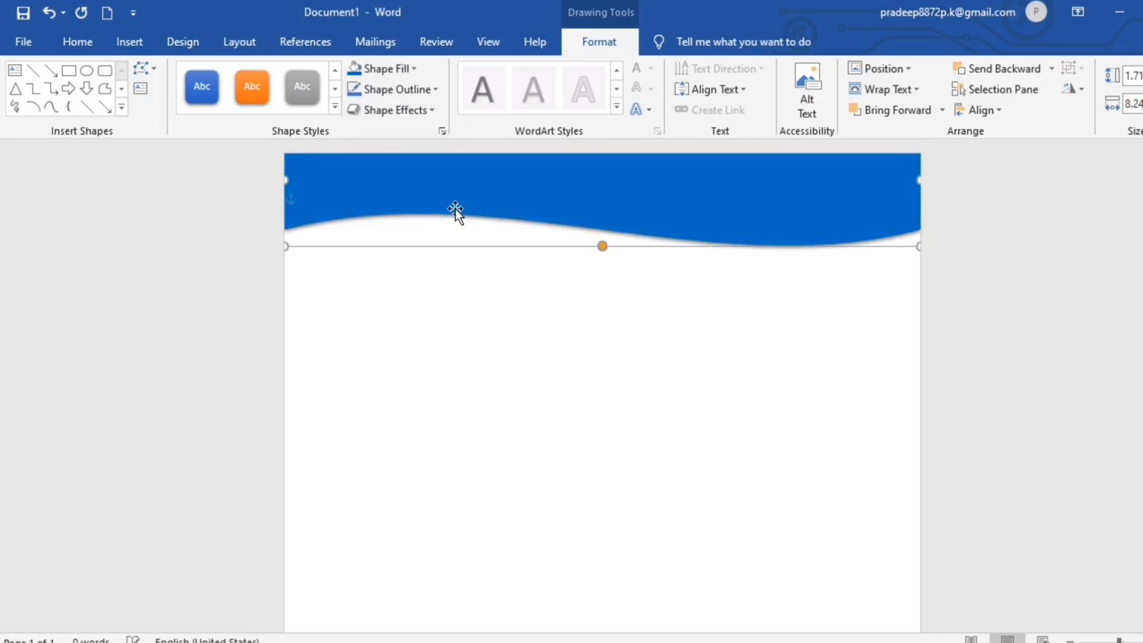
click(437, 362)
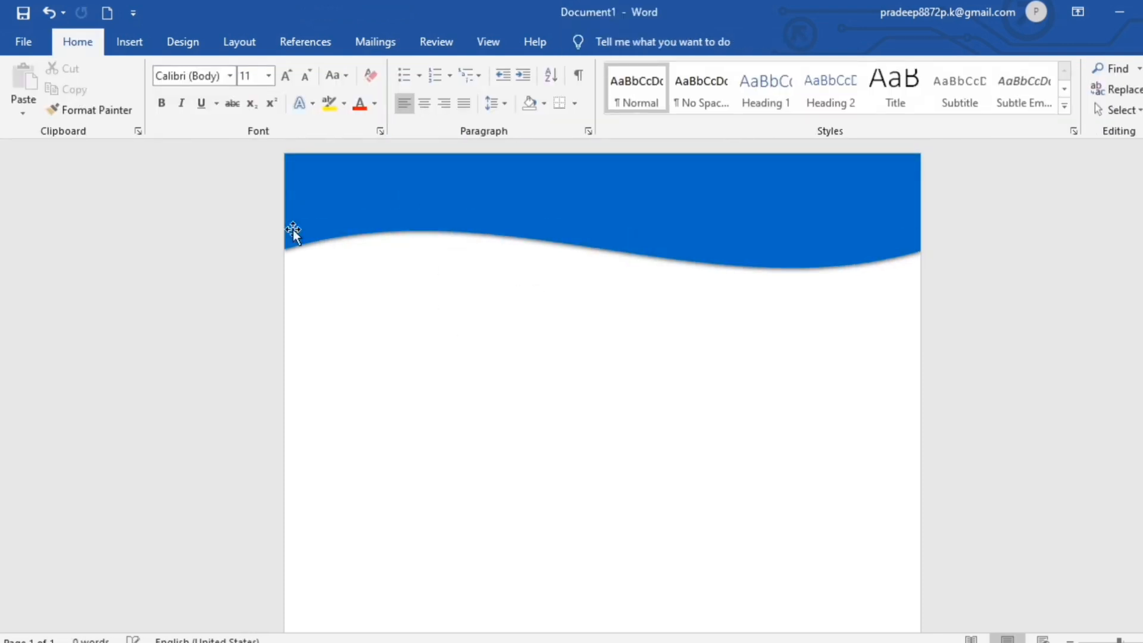
Insert the mother-and-baby photo from Online Pictures.
click(129, 41)
click(179, 116)
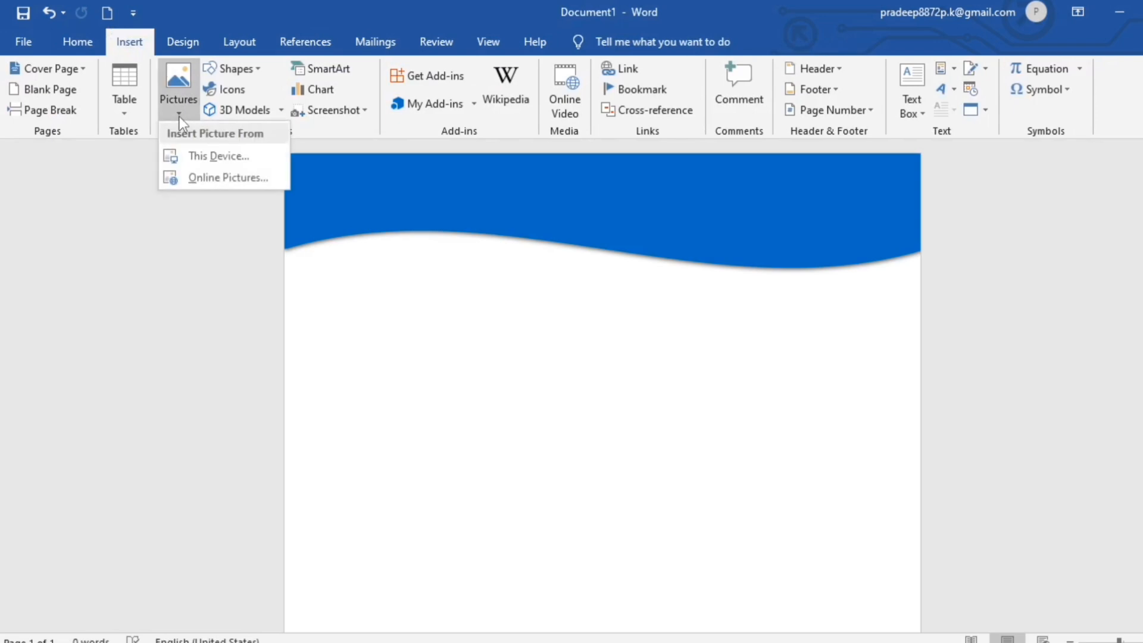
click(208, 176)
click(452, 351)
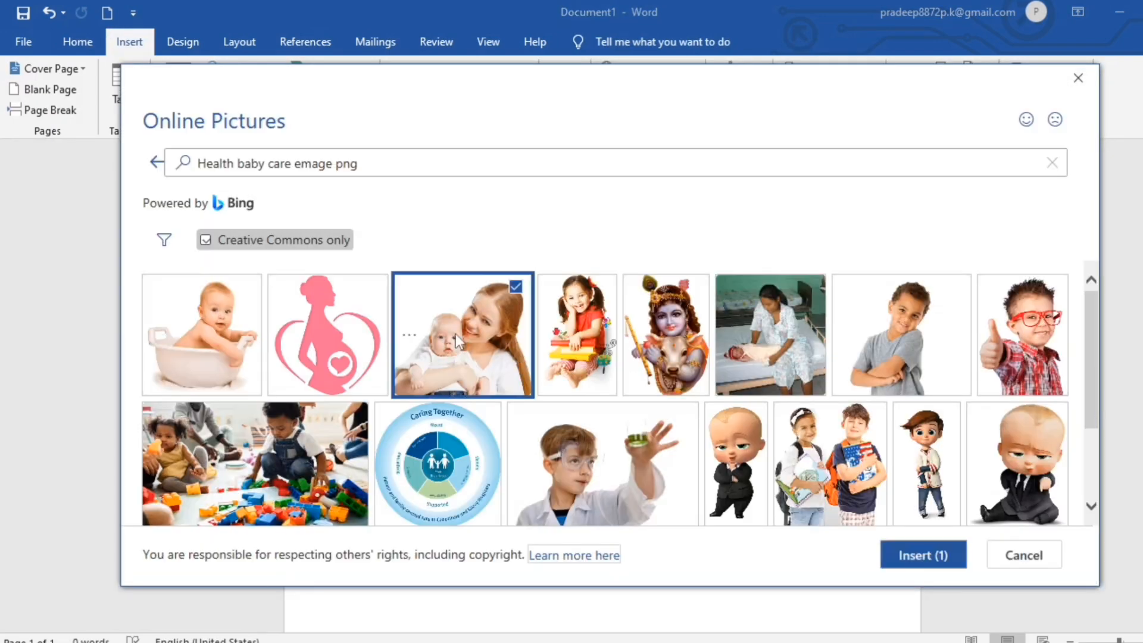
click(919, 557)
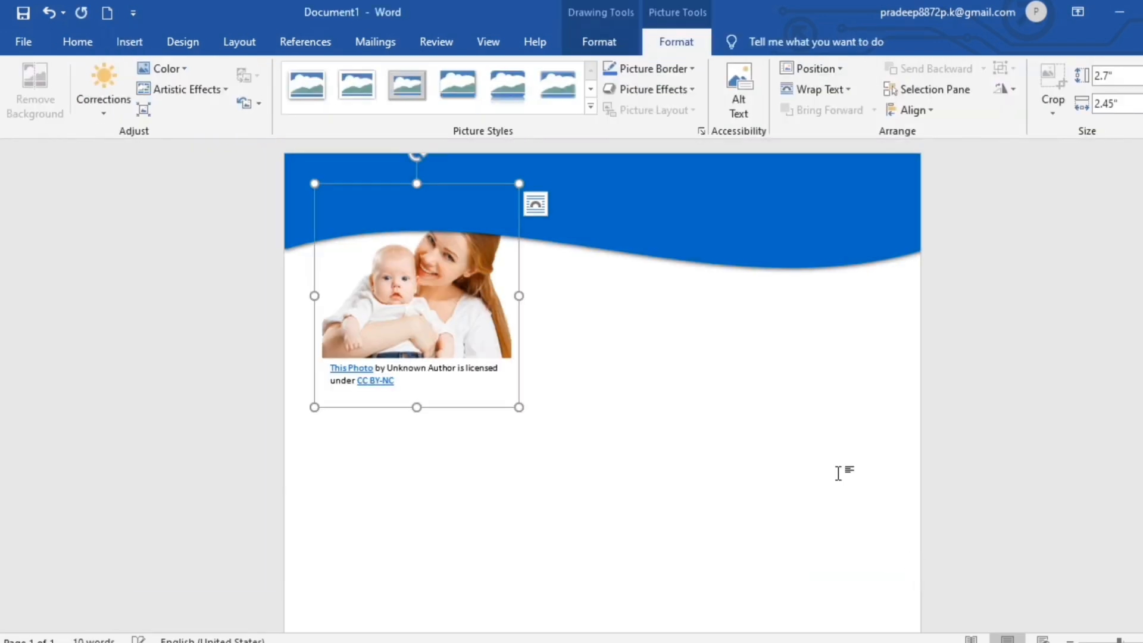
Set the photo to In Front of Text and move it to the banner's right end.
click(848, 89)
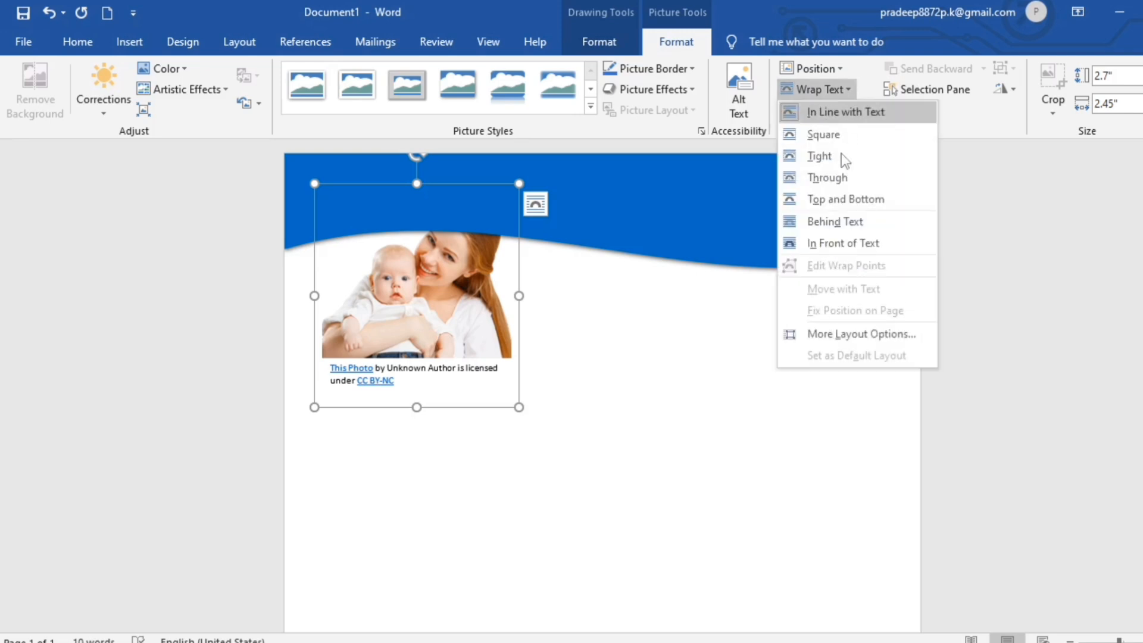
click(838, 241)
drag(484, 288, 852, 265)
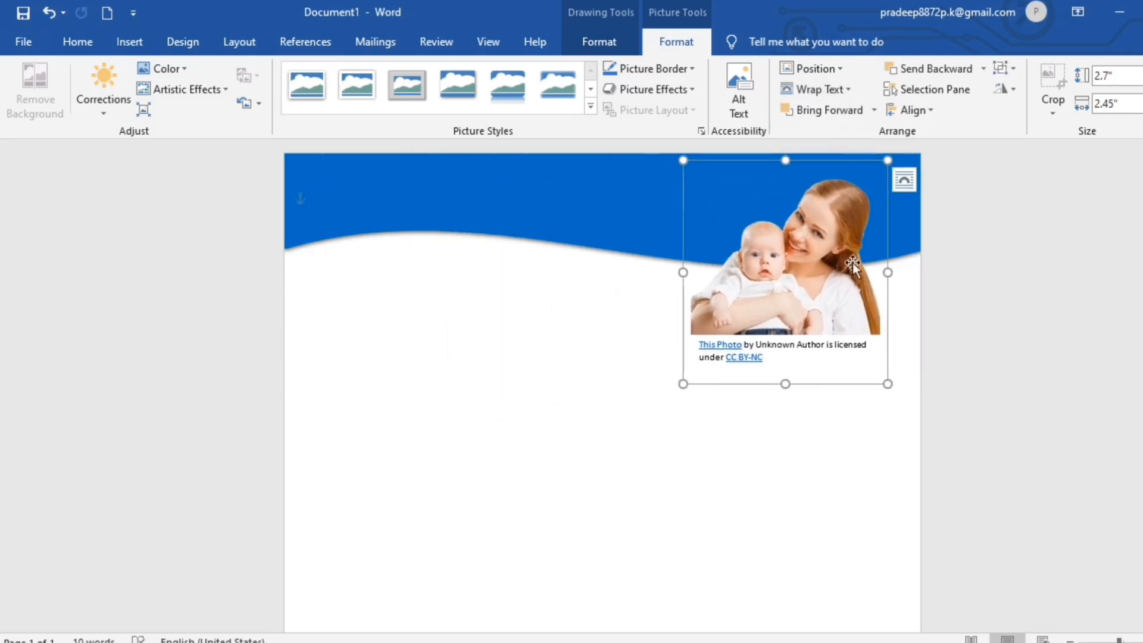
click(322, 198)
click(129, 42)
Insert the leaf logo image from this device and shrink it into the header's top-left.
click(178, 89)
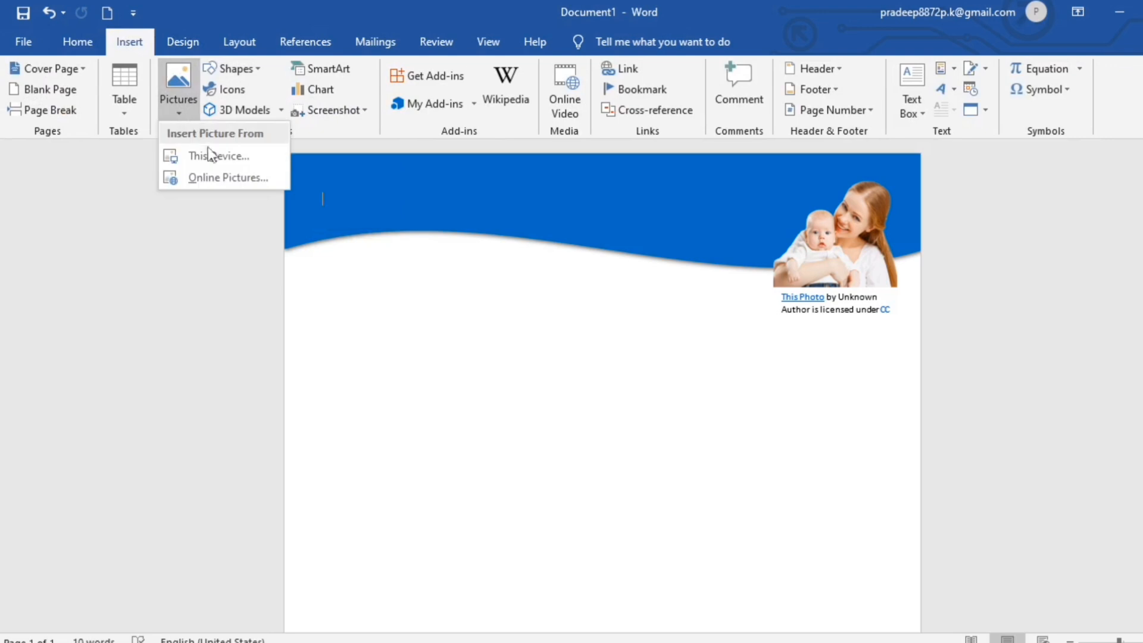
click(211, 155)
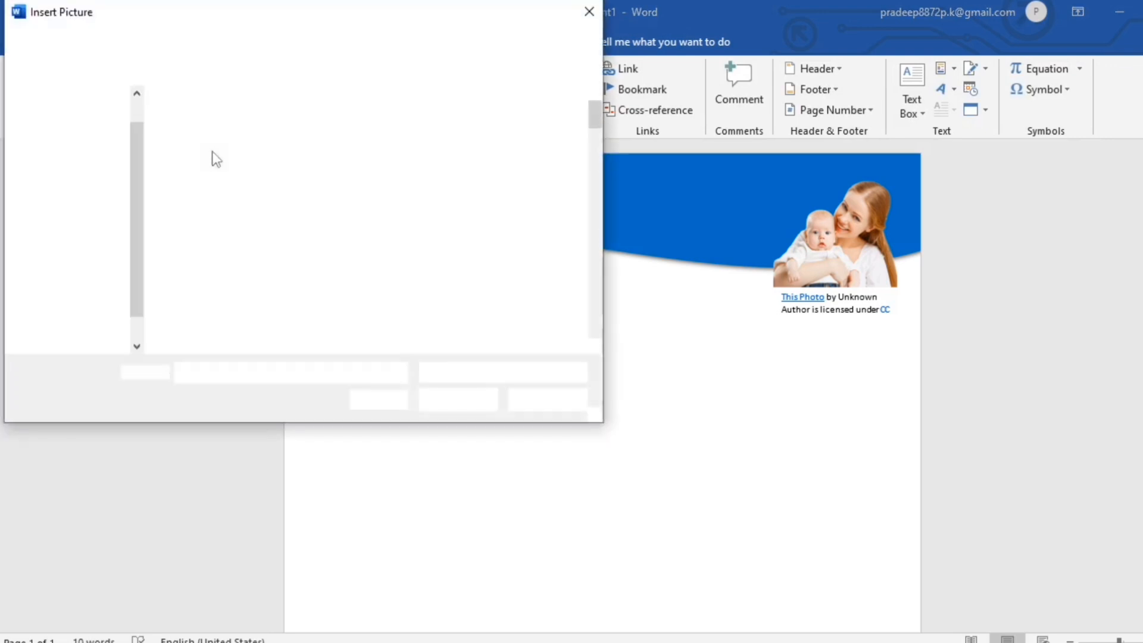
scroll(484, 209, down, 5)
click(203, 140)
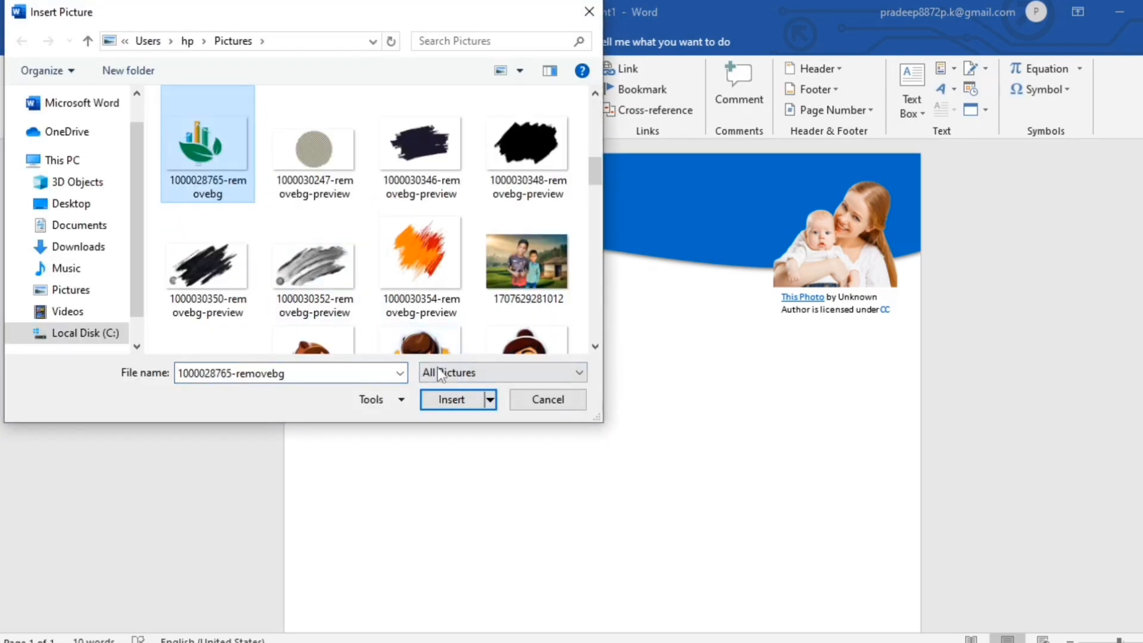
click(446, 398)
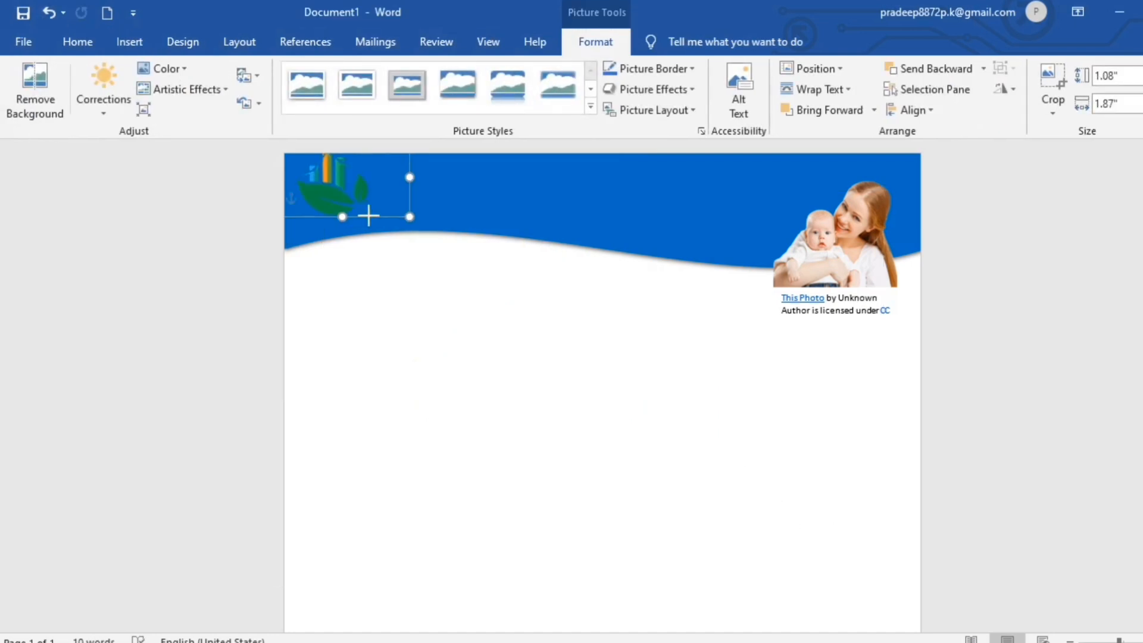
mouse_move(367, 215)
mouse_down()
mouse_move(340, 208)
mouse_move(360, 215)
mouse_up()
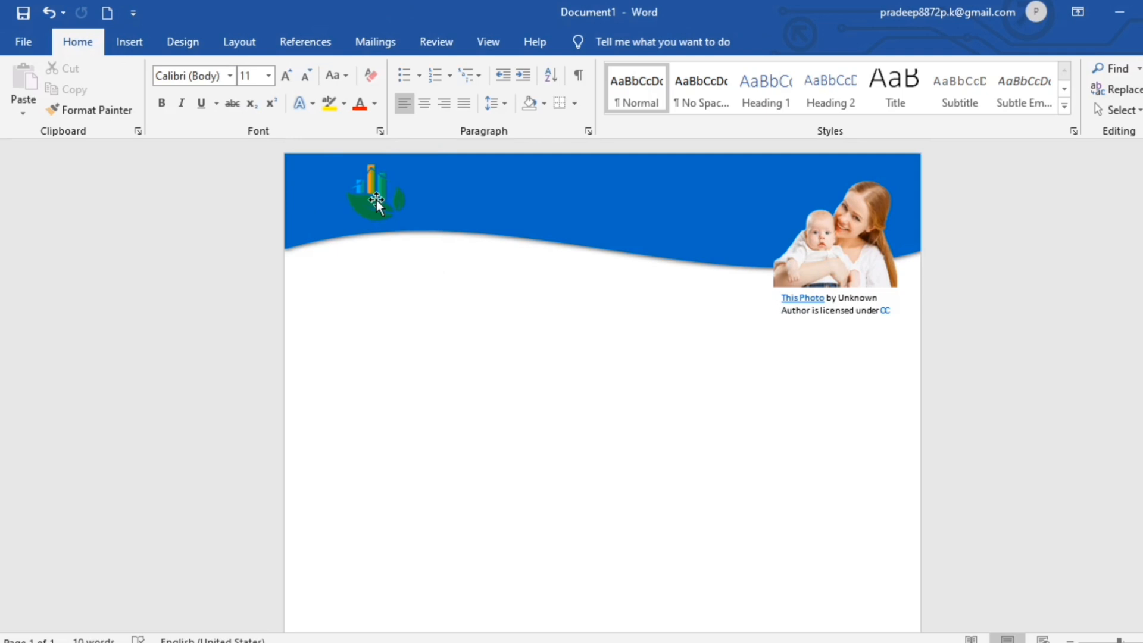
Give the leaf logo an Outer shadow picture effect.
click(376, 205)
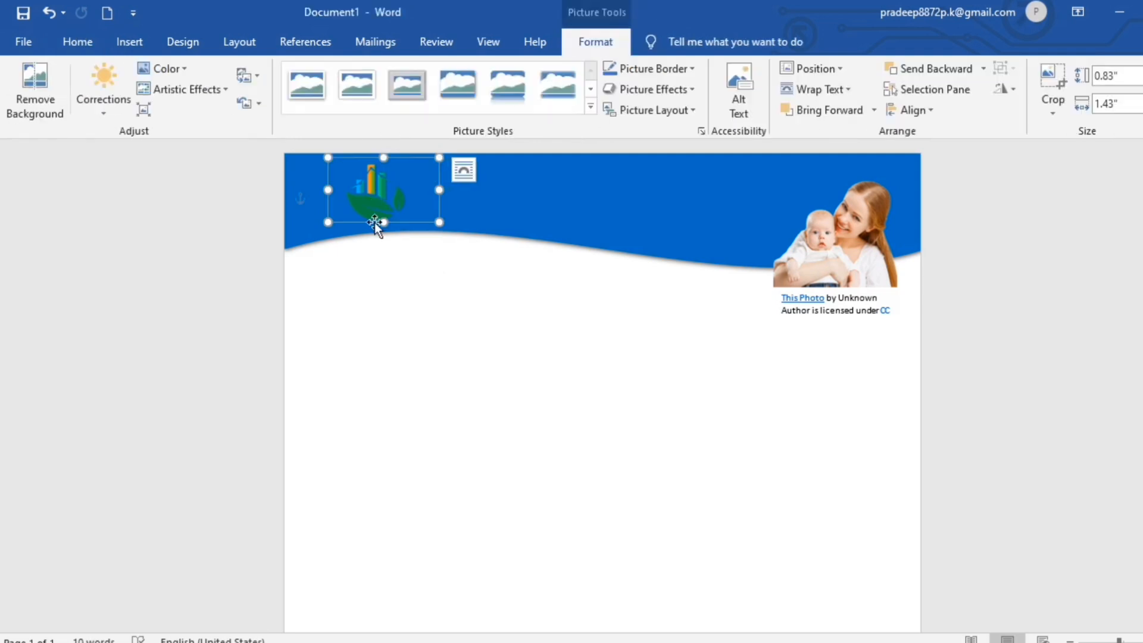
click(696, 94)
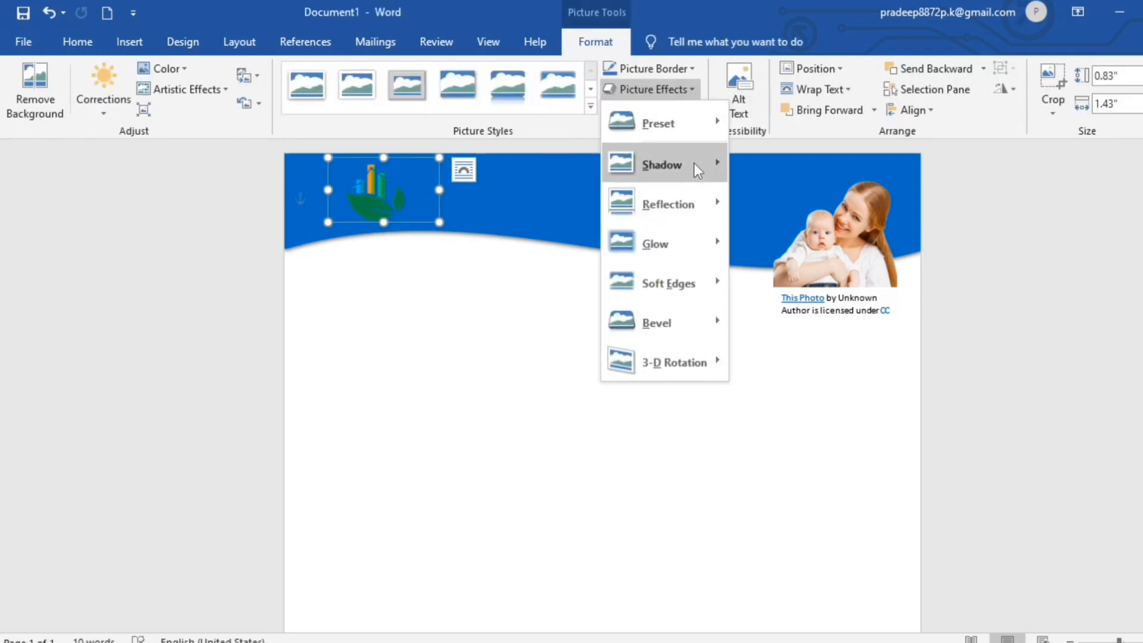
mouse_move(696, 166)
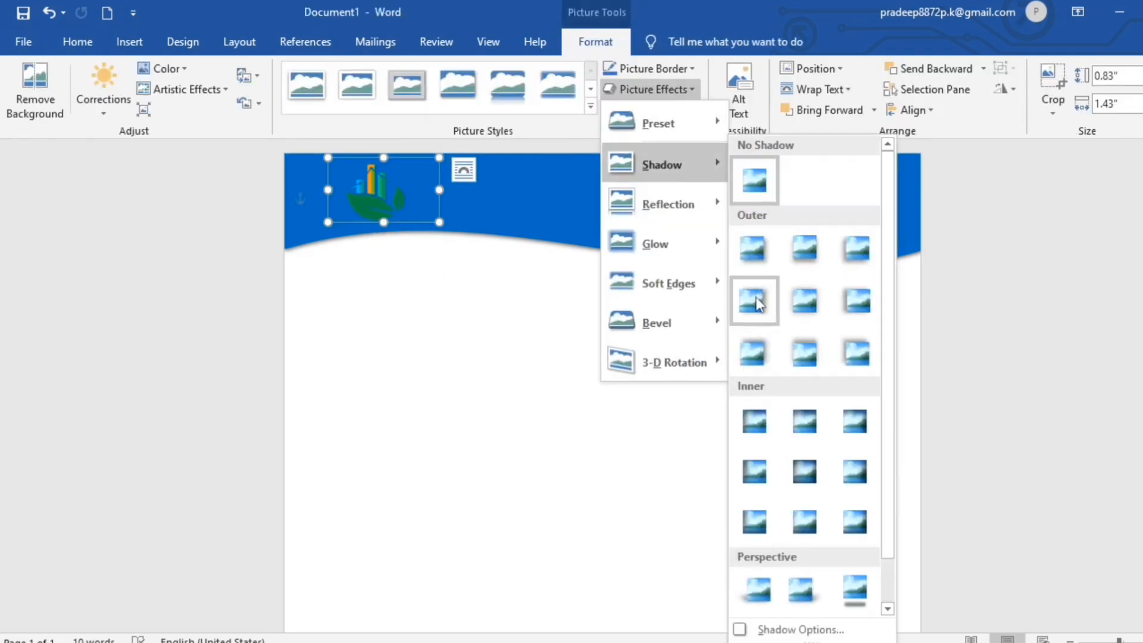
click(754, 301)
click(460, 319)
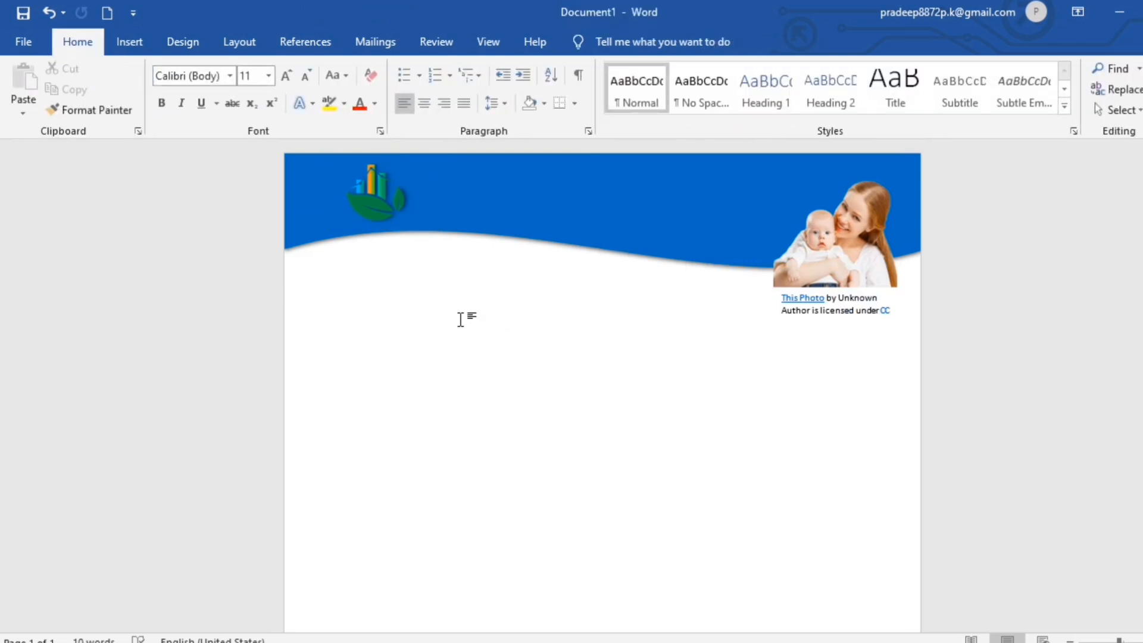
click(128, 42)
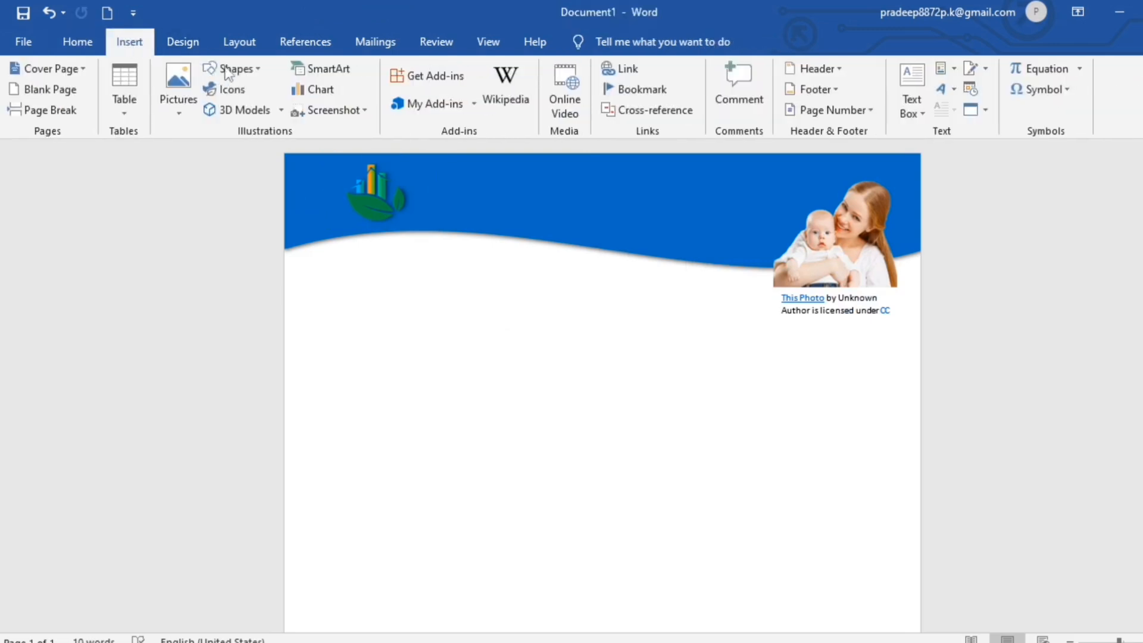
Insert a WordArt text box and place it below the wave.
click(952, 90)
click(955, 128)
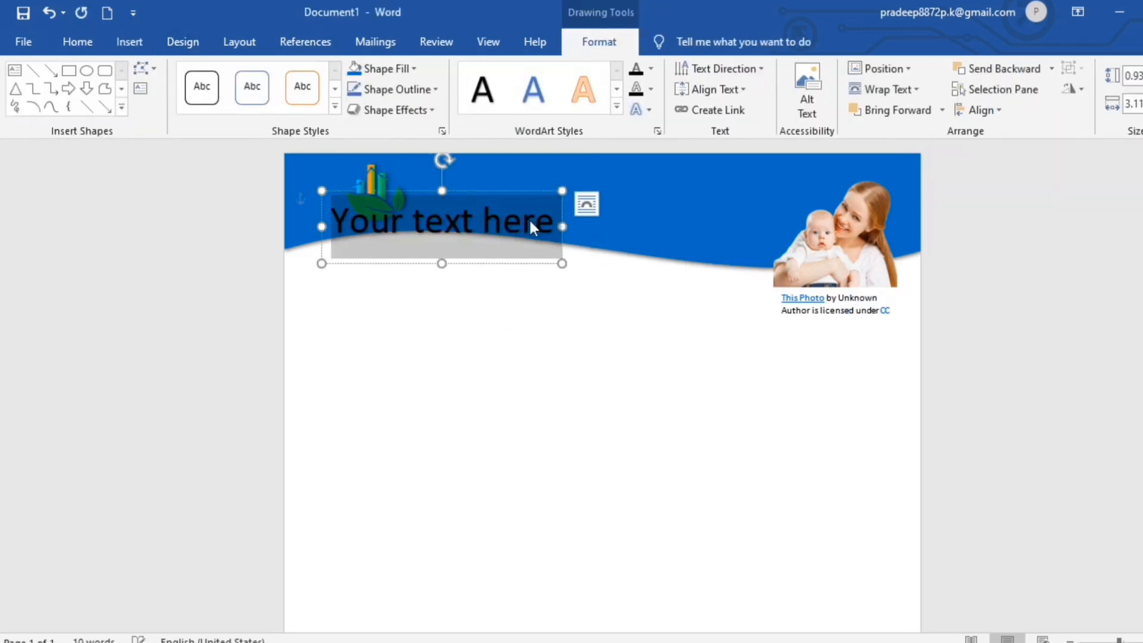
drag(523, 189, 568, 299)
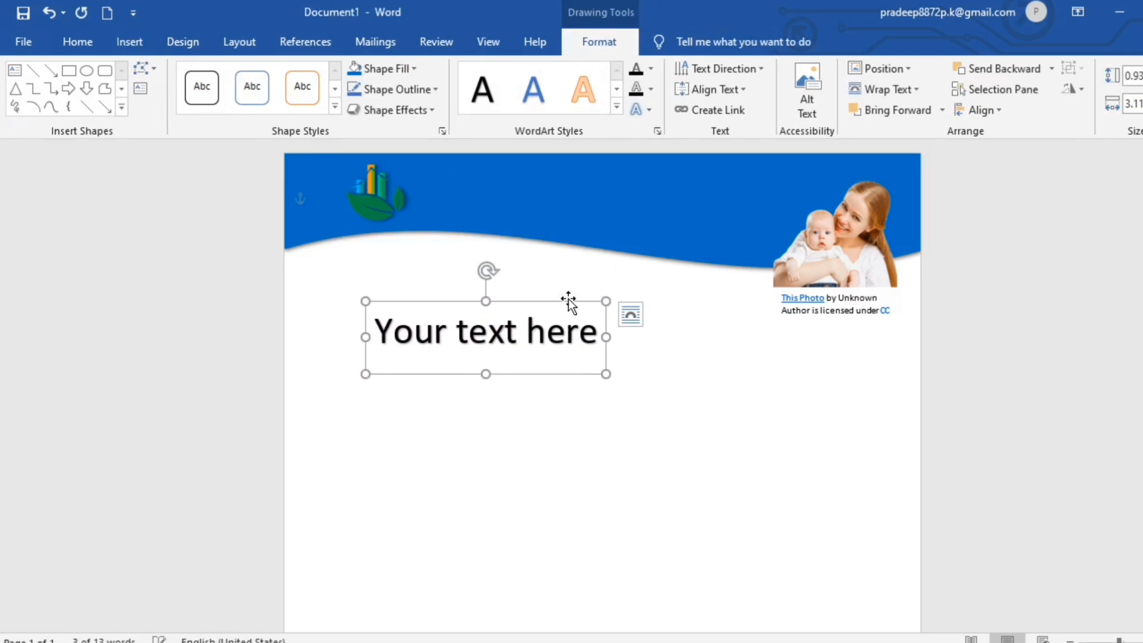
Replace the WordArt text with the Hindi clinic title and move it onto the blue header.
click(595, 344)
key(BackSpace)
key(BackSpace)
key(BackSpace)
key(BackSpace)
key(BackSpace)
key(BackSpace)
key(BackSpace)
key(BackSpace)
key(BackSpace)
key(BackSpace)
key(BackSpace)
key(BackSpace)
key(BackSpace)
key(BackSpace)
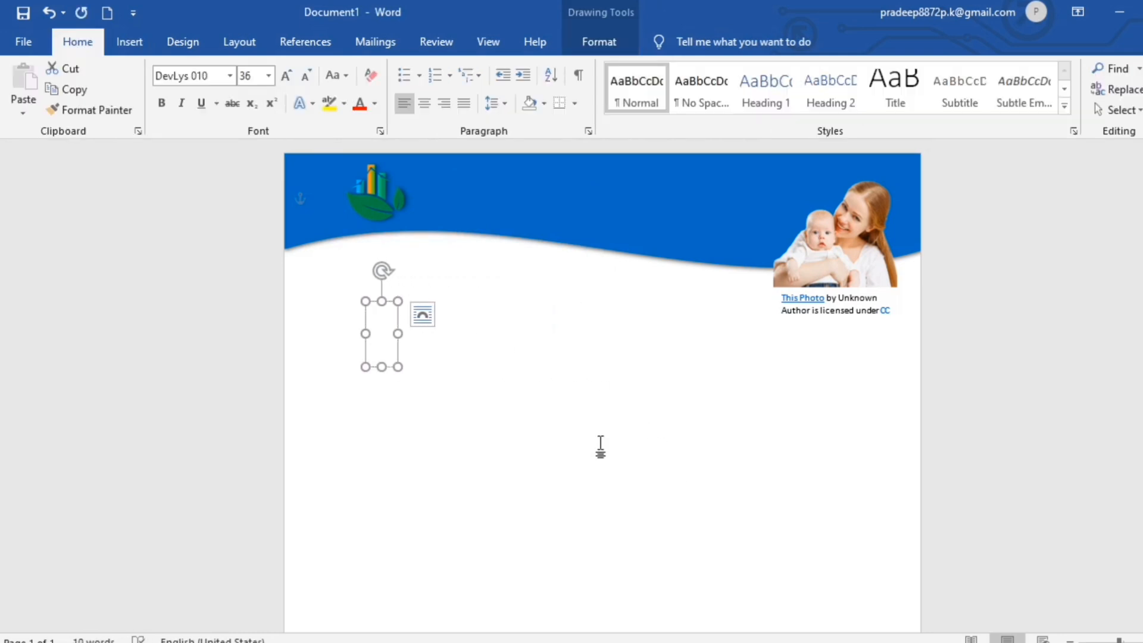
text(vku)
key(BackSpace)
text(n)
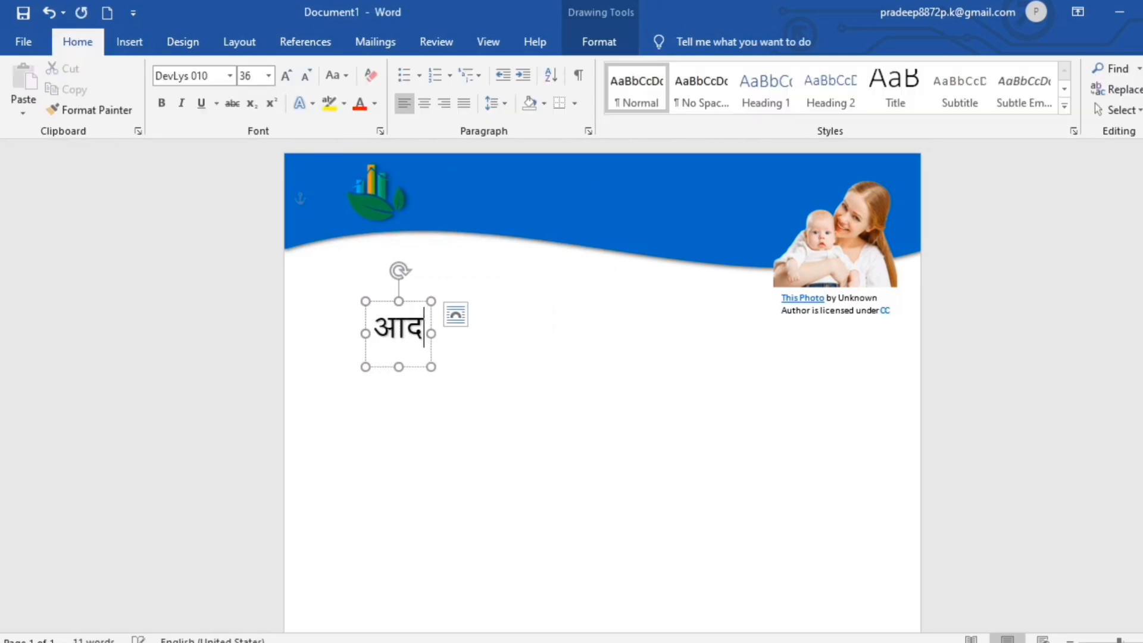
text(Z'k eh)
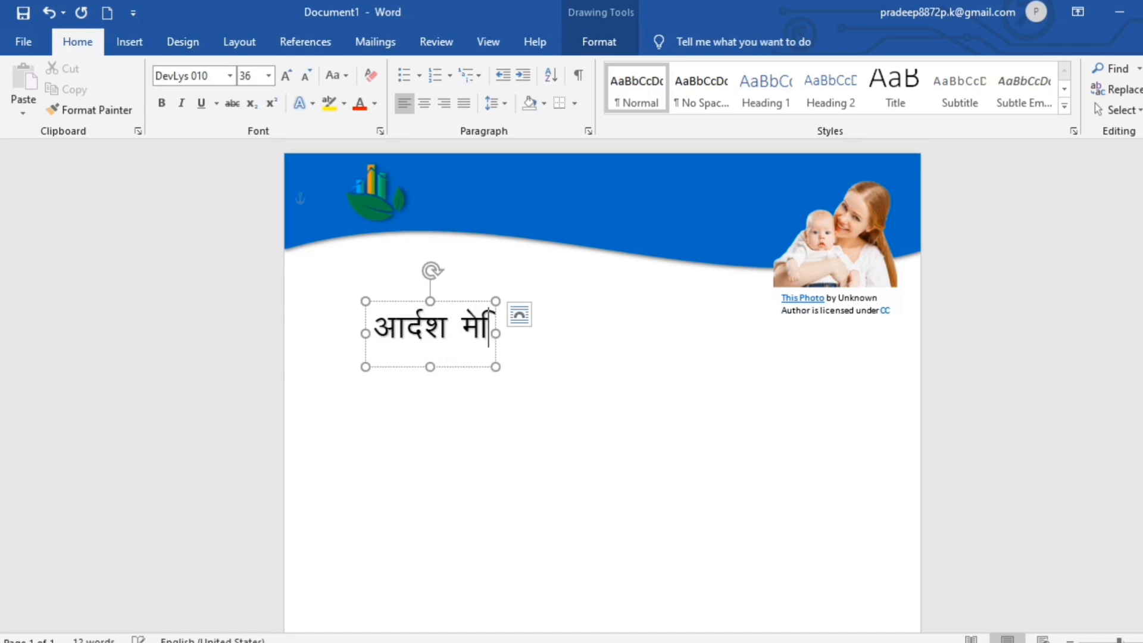
text(Mdy pk)
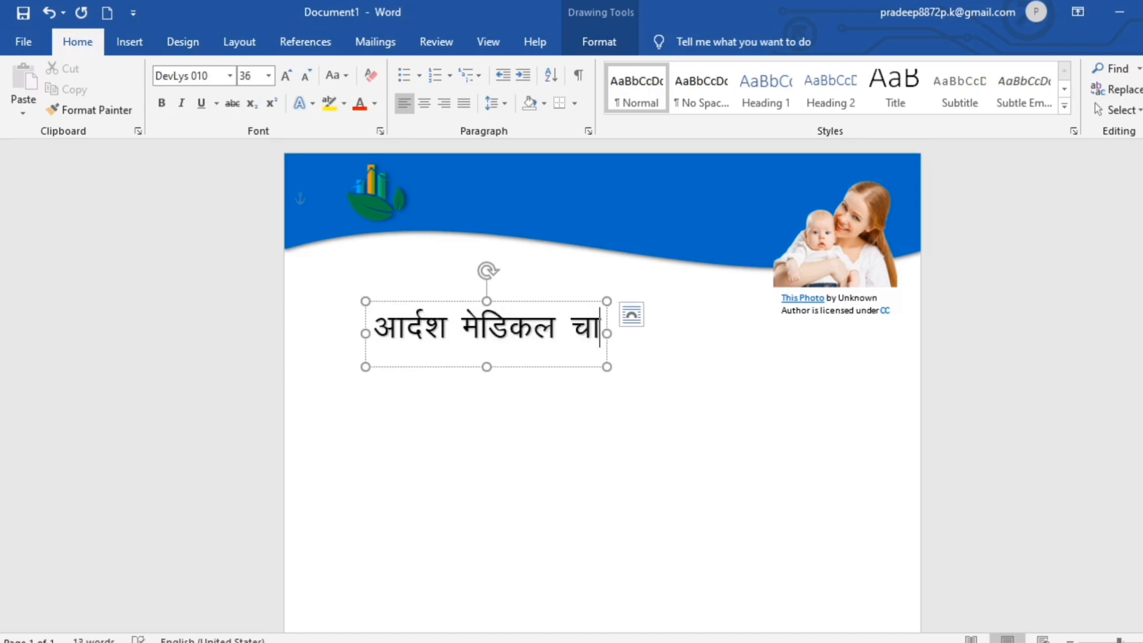
text(bYM ds;)
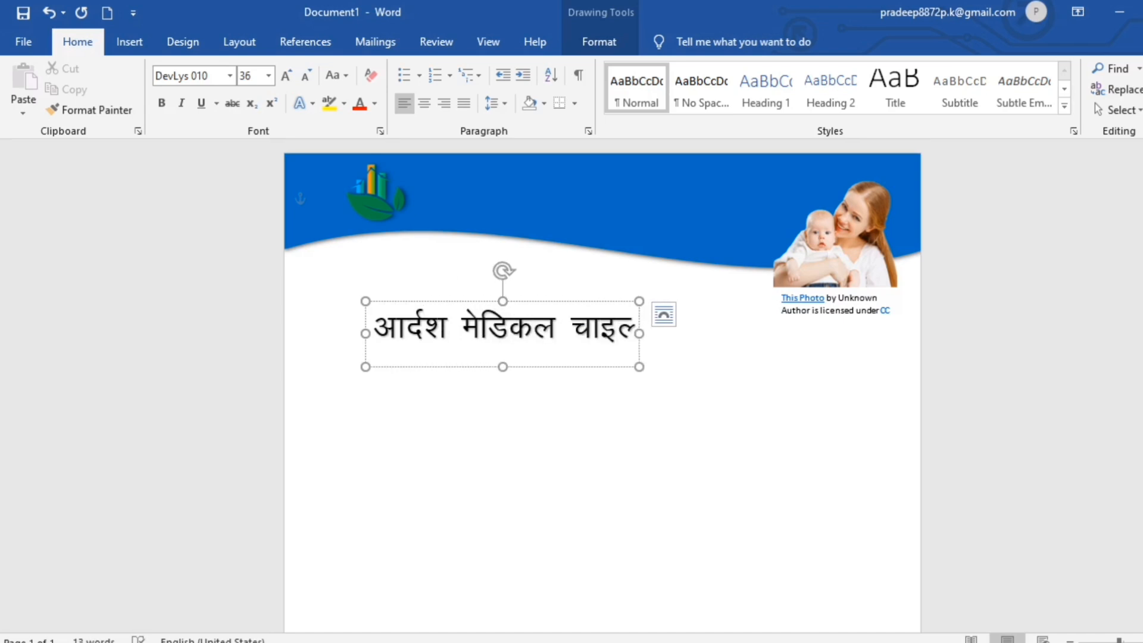
text(j lsaV)
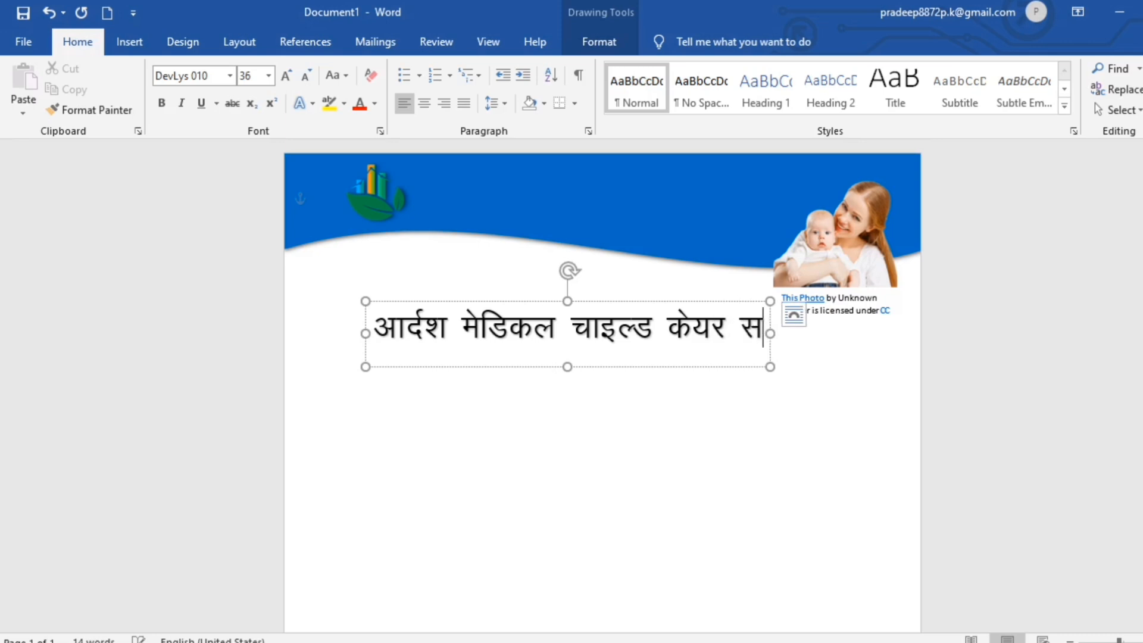
text(j)
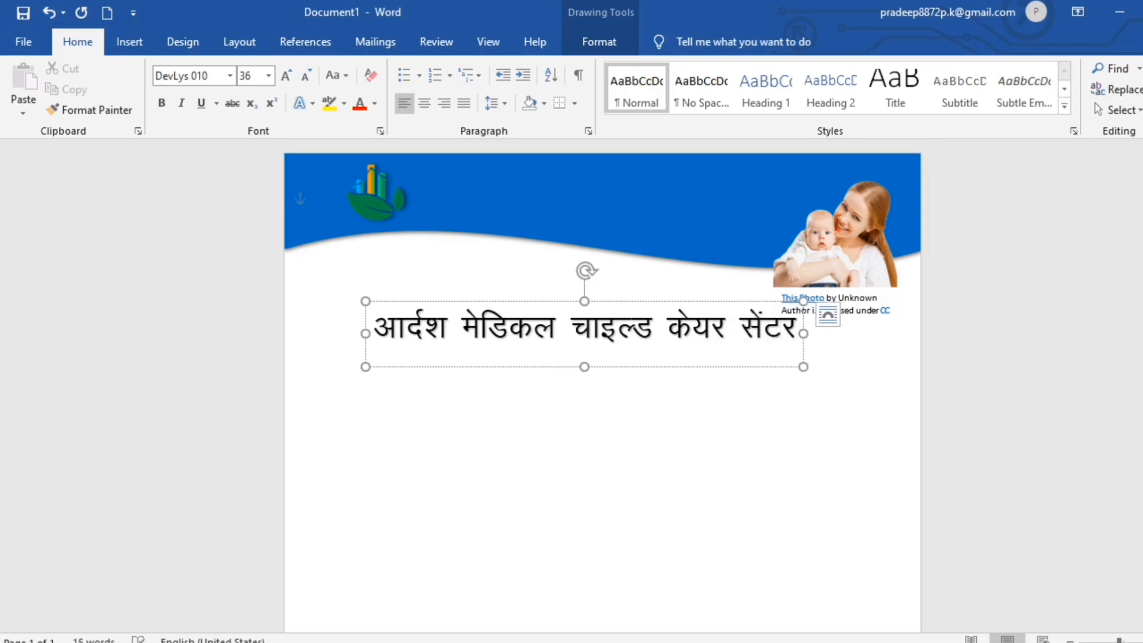
drag(660, 300, 680, 157)
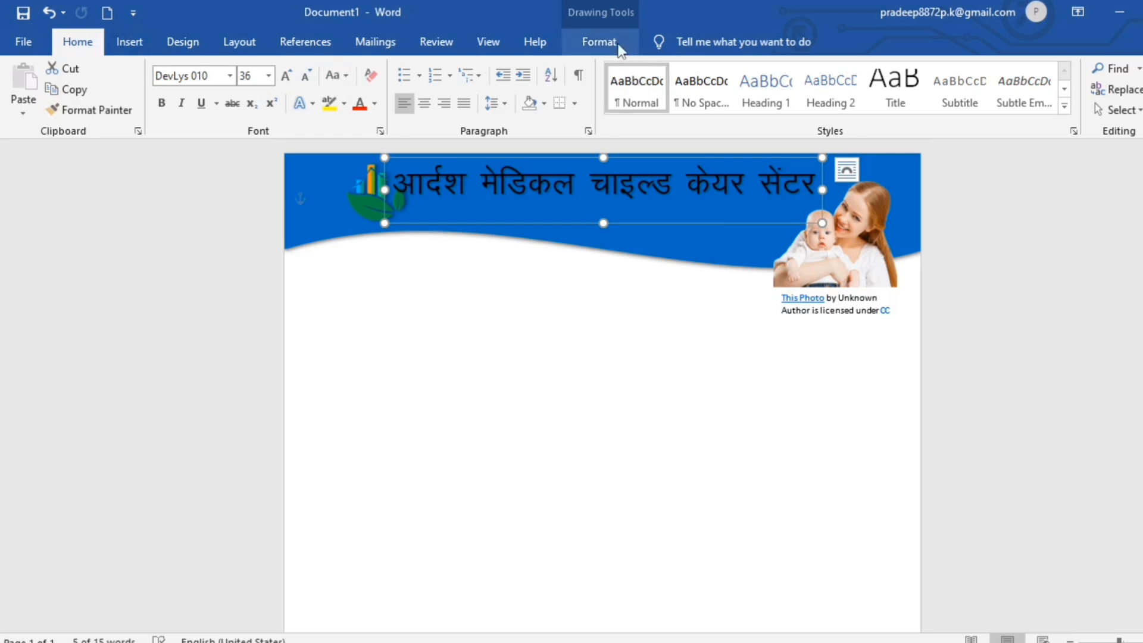
Make the clinic title white with no outline and bold.
click(590, 42)
click(650, 69)
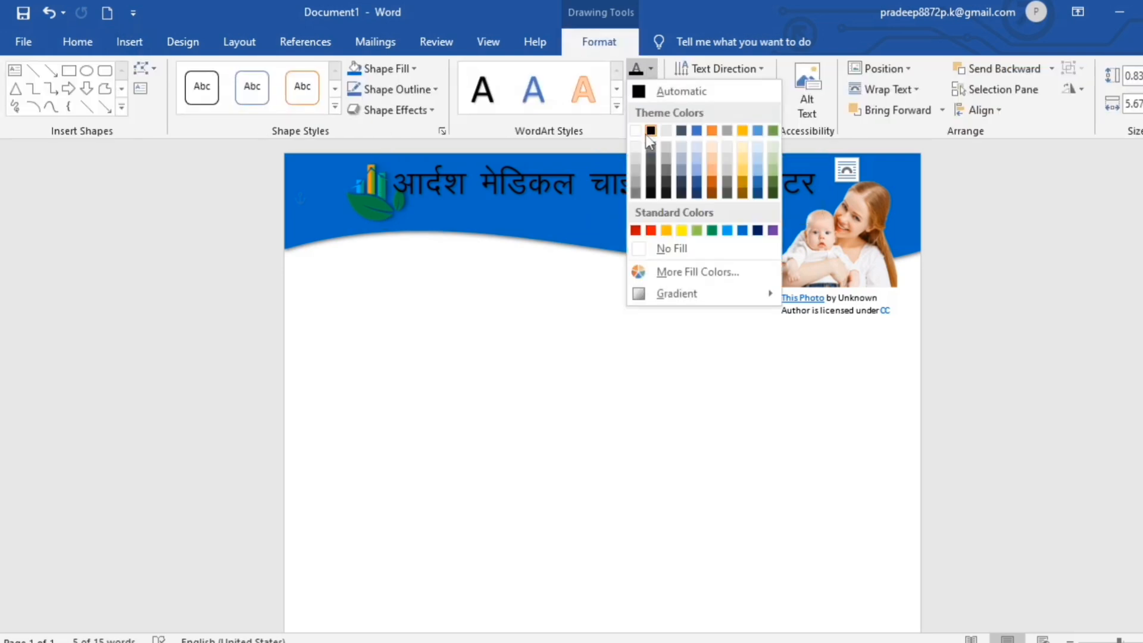
click(636, 130)
click(650, 90)
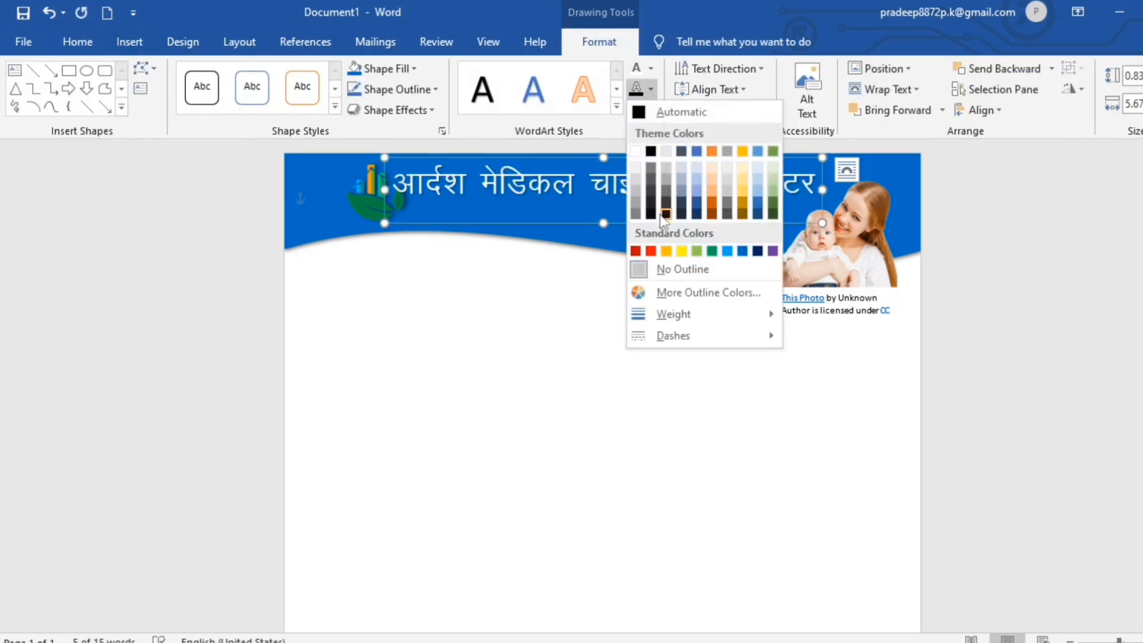
click(642, 269)
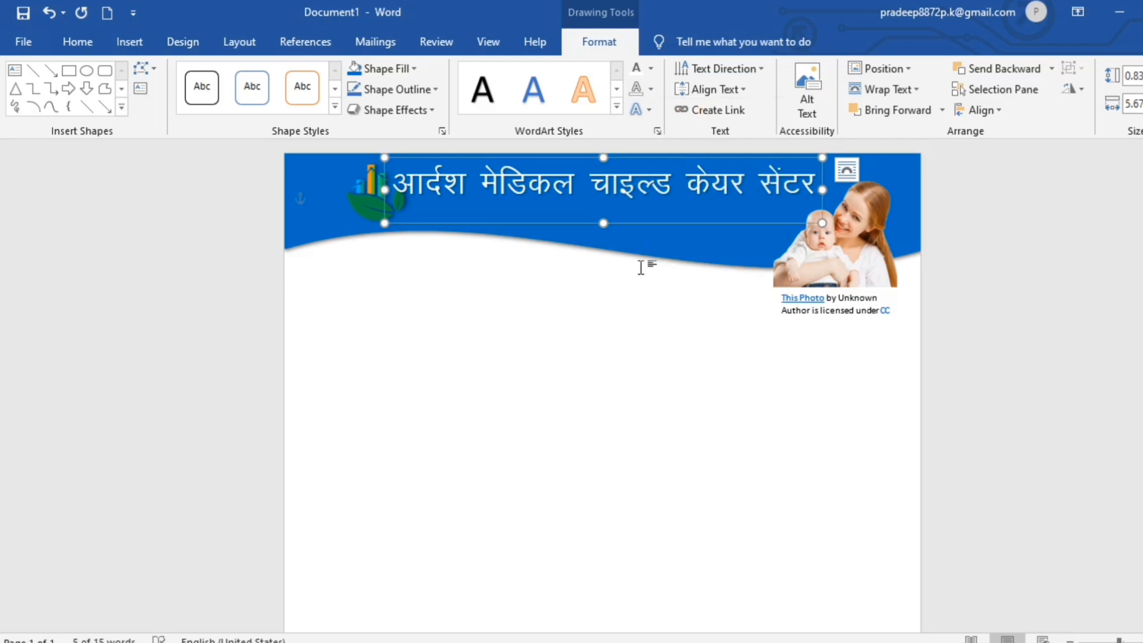
click(72, 43)
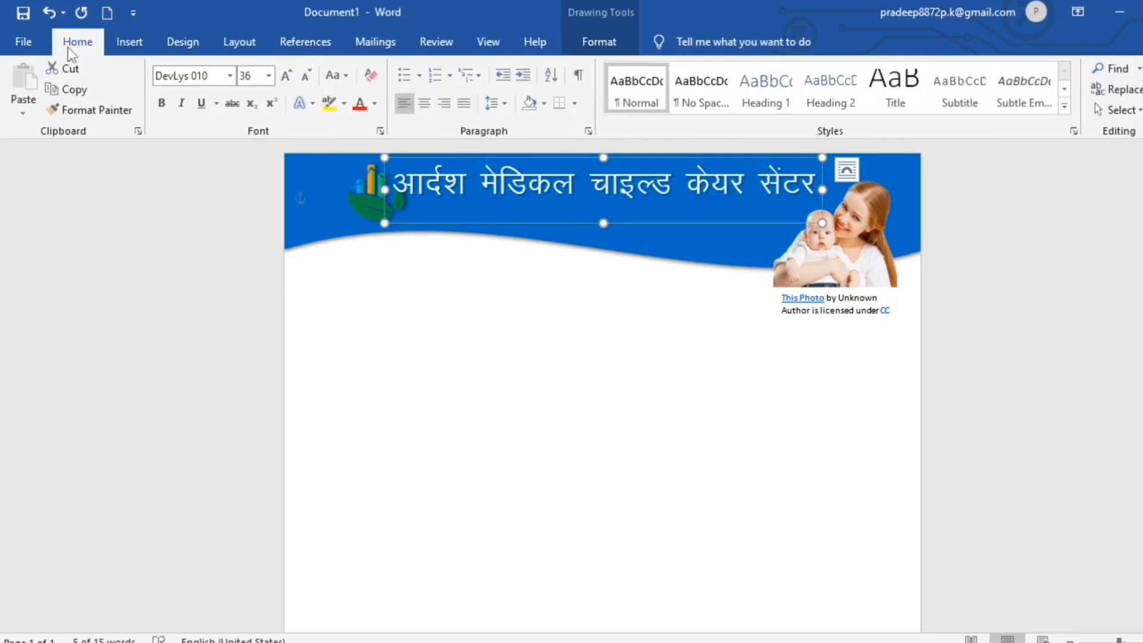
click(230, 79)
click(162, 104)
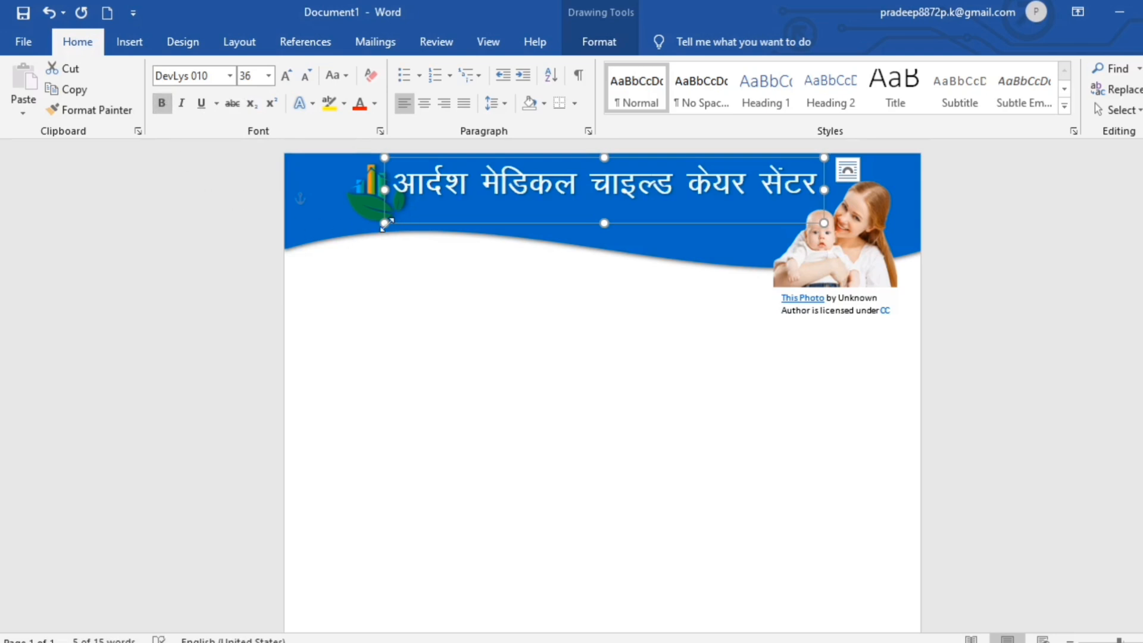
Widen the title box across the header and add an Offset: Top Right shadow.
drag(387, 224, 378, 225)
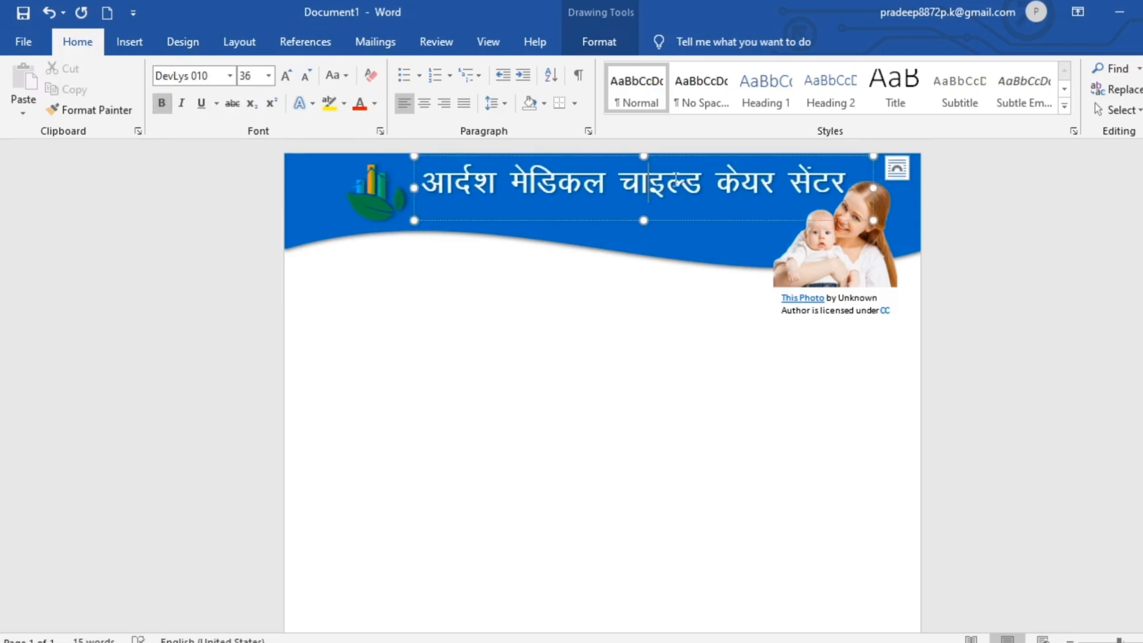
click(664, 156)
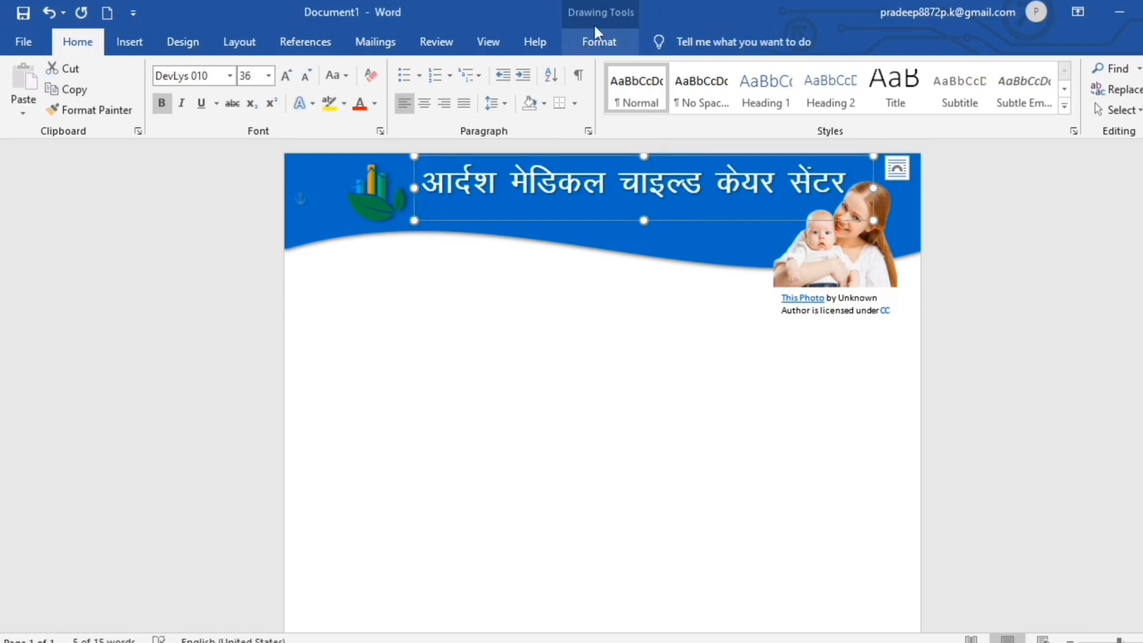
click(598, 41)
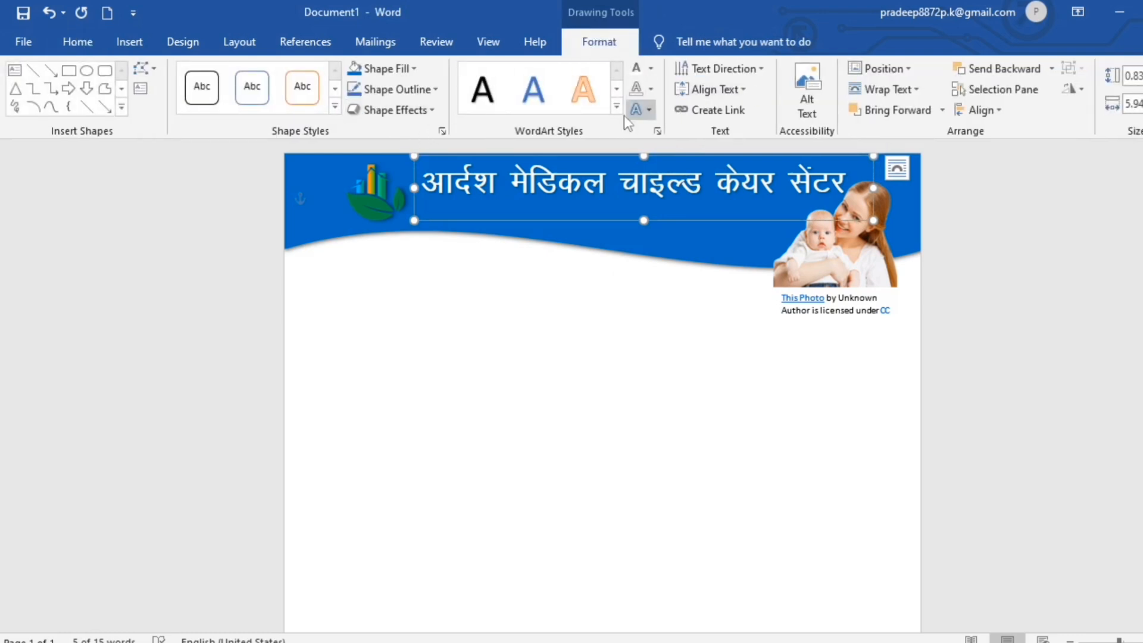
click(651, 109)
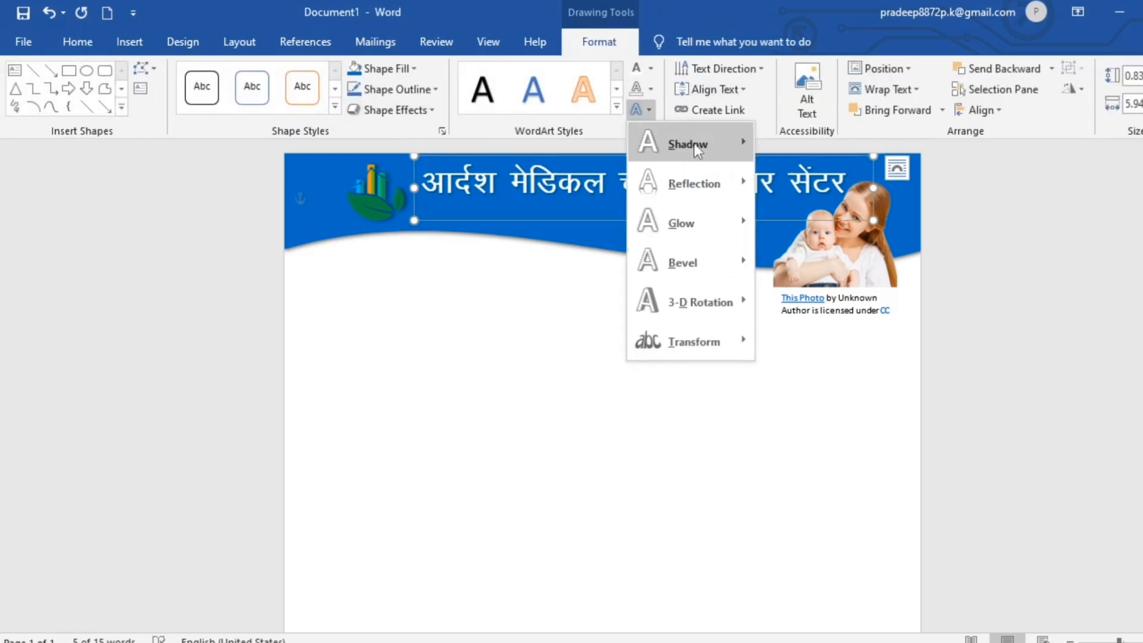
mouse_move(694, 144)
click(783, 338)
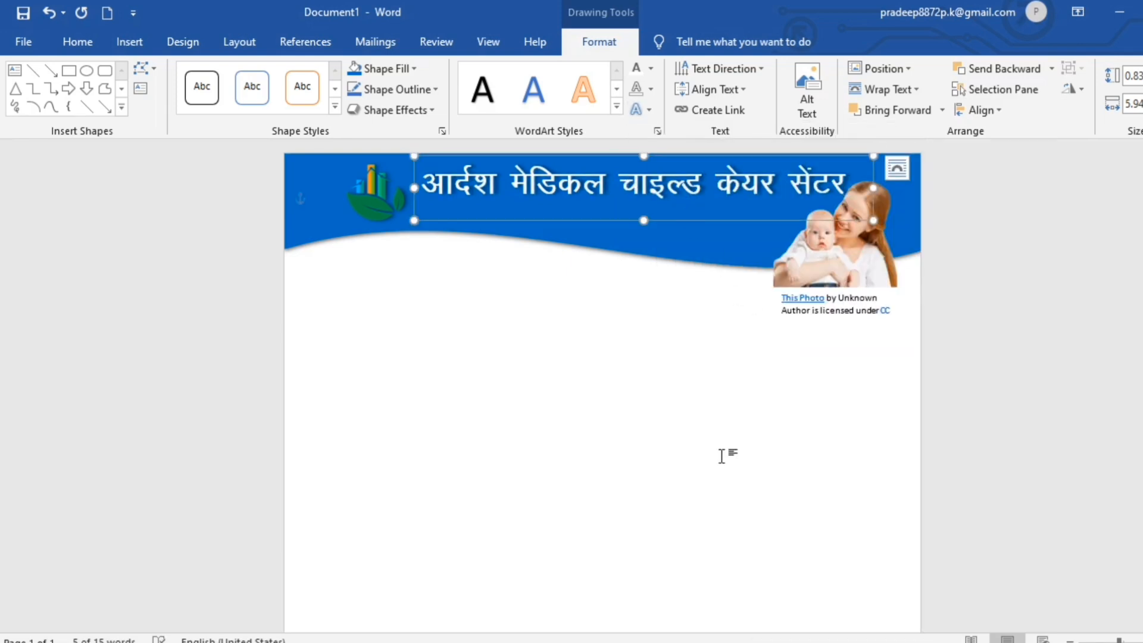
Duplicate the title below itself and retype it as 'बच्चों का हस्पताल'.
key(ctrl+d)
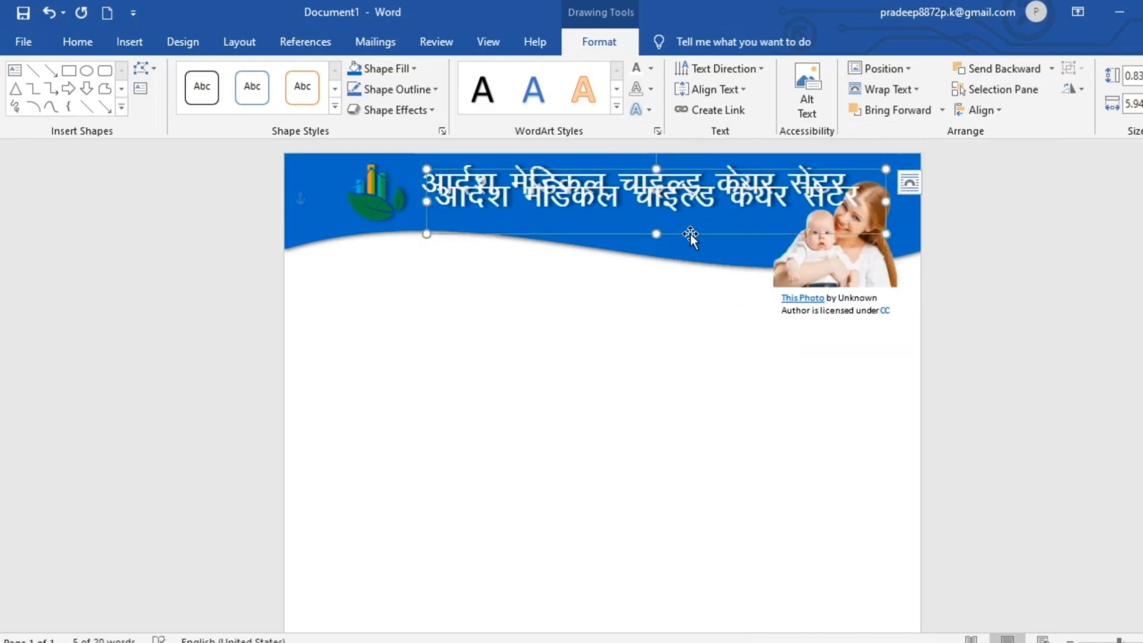
drag(691, 234, 699, 262)
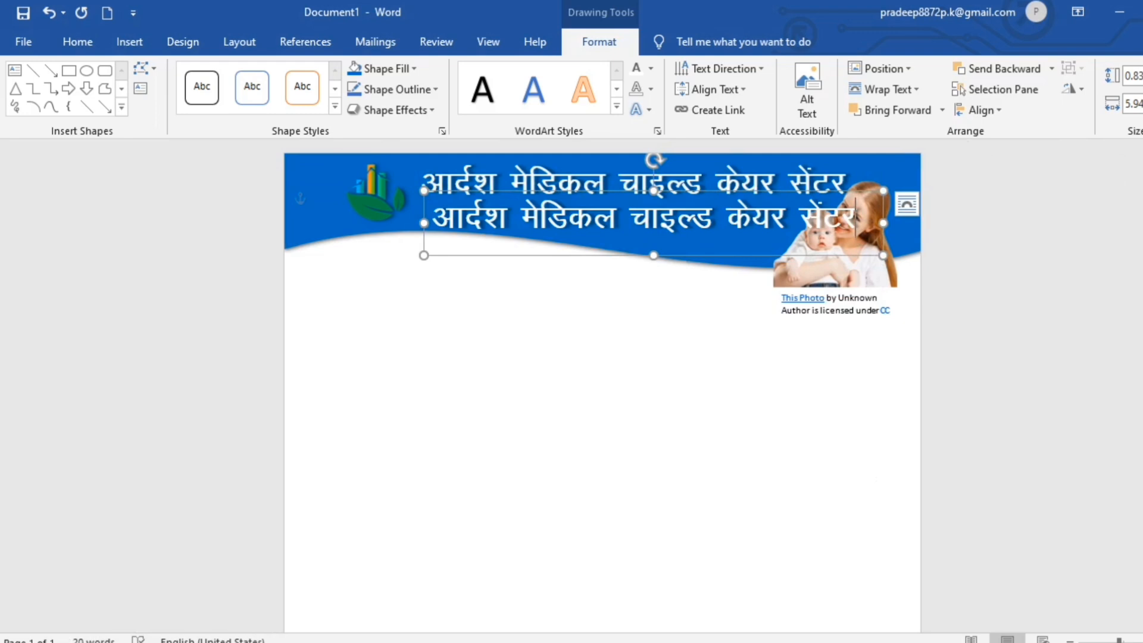
key(BackSpace)
key(BackSpace)
key(BackSpace)
key(BackSpace)
key(BackSpace)
key(BackSpace)
key(BackSpace)
key(BackSpace)
key(BackSpace)
key(BackSpace)
key(BackSpace)
key(BackSpace)
key(BackSpace)
key(BackSpace)
key(BackSpace)
key(BackSpace)
key(BackSpace)
key(BackSpace)
key(BackSpace)
key(BackSpace)
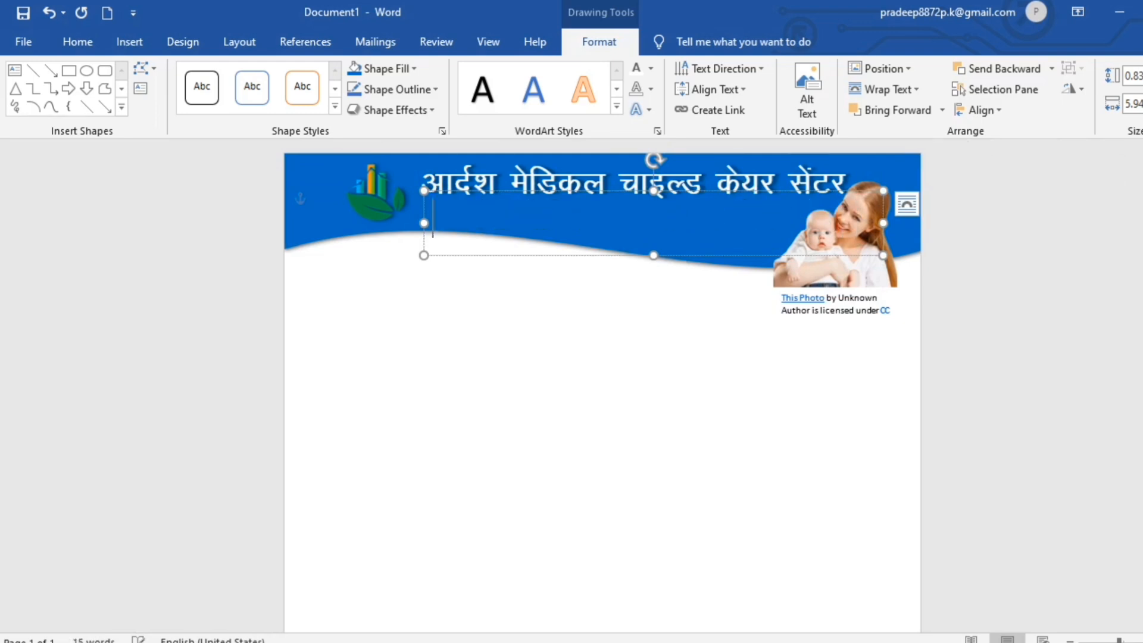
text(बच्चों )
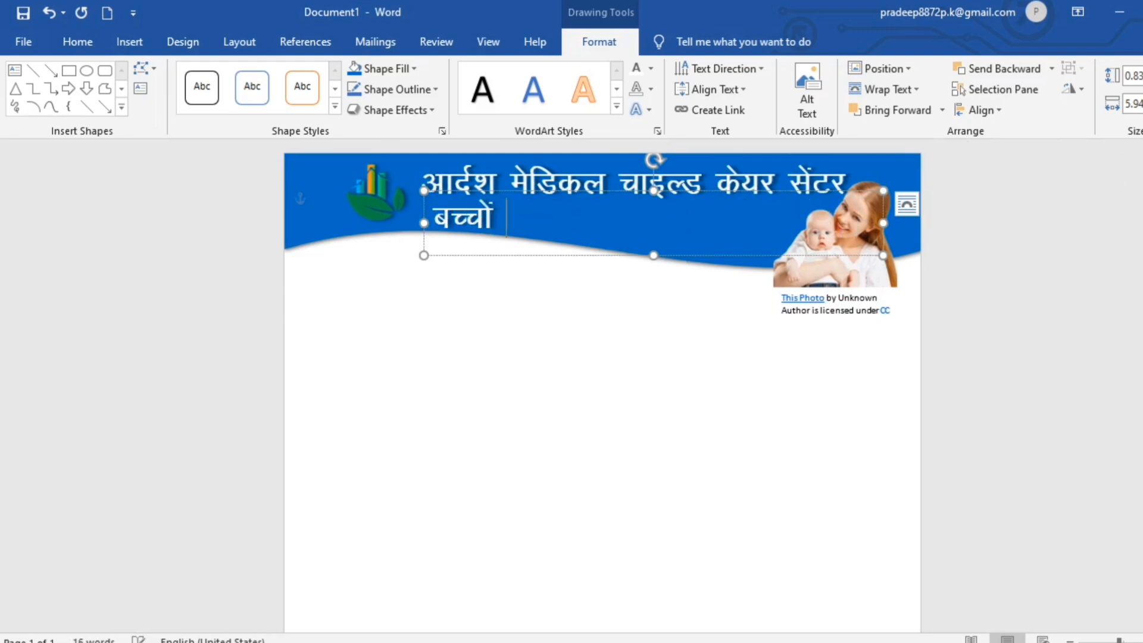
text(का हस्पताल)
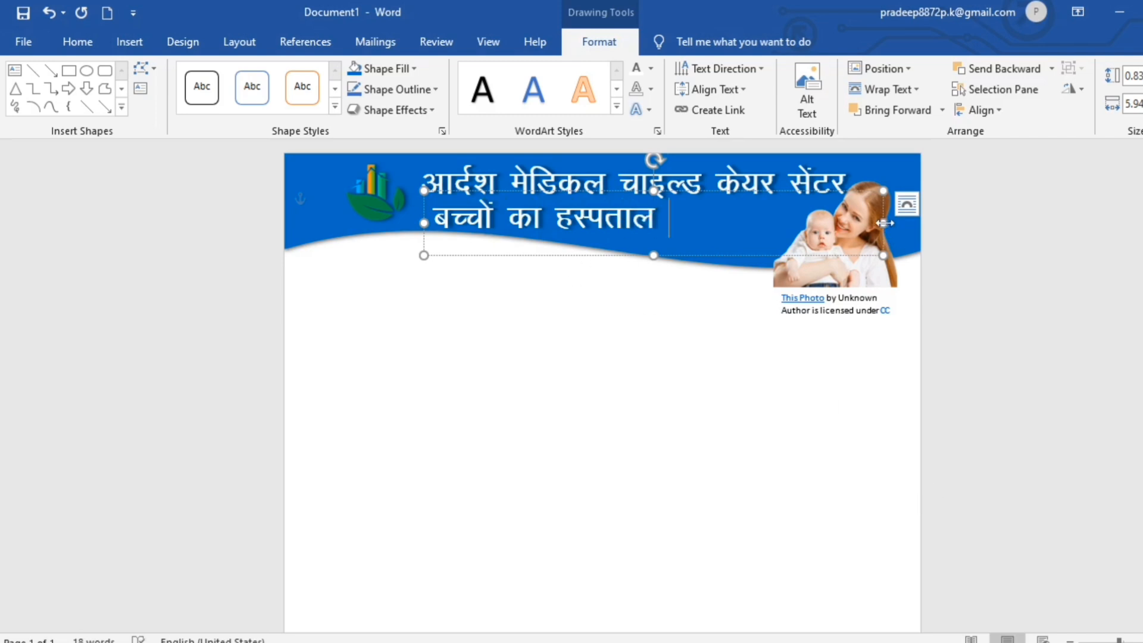
Narrow the subtitle box, colour its text yellow and decrease its font size.
drag(884, 222, 665, 236)
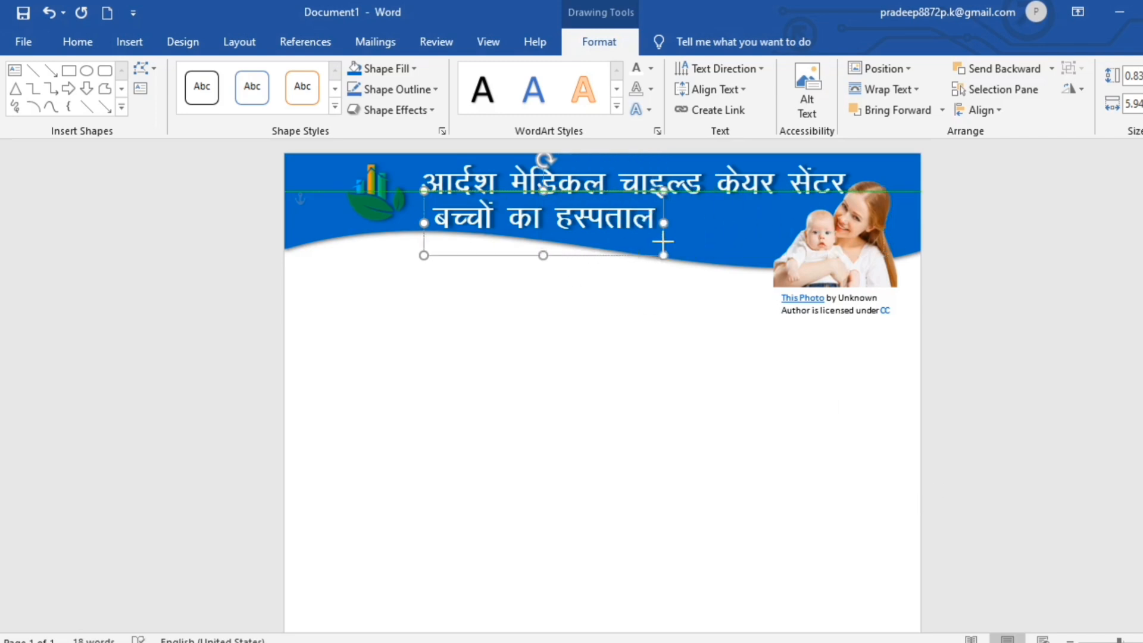
click(650, 68)
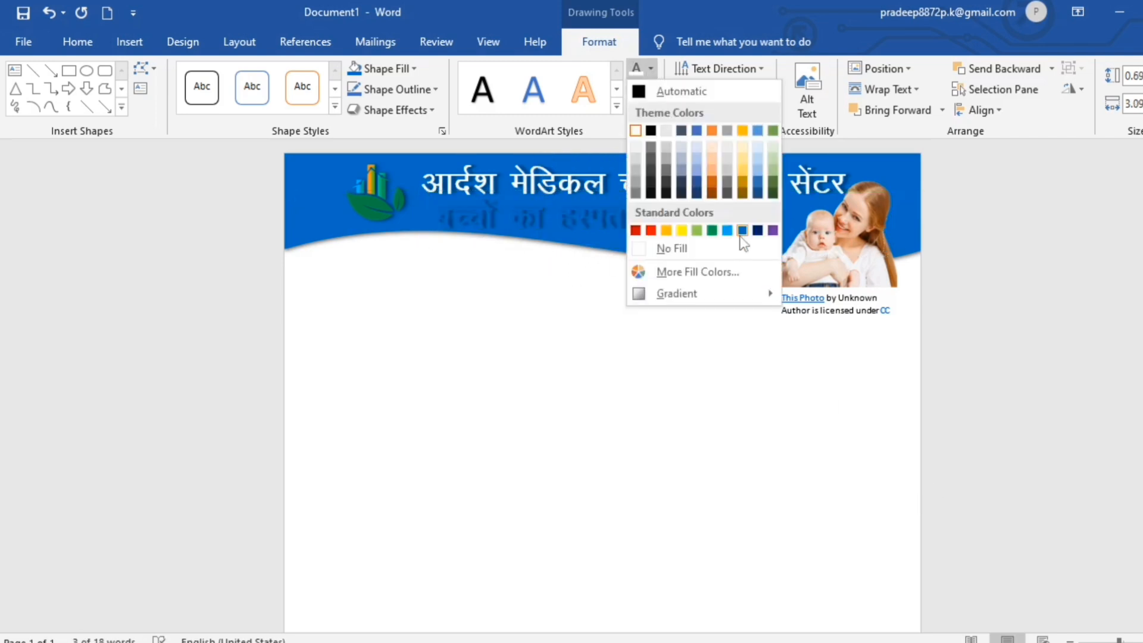
click(679, 230)
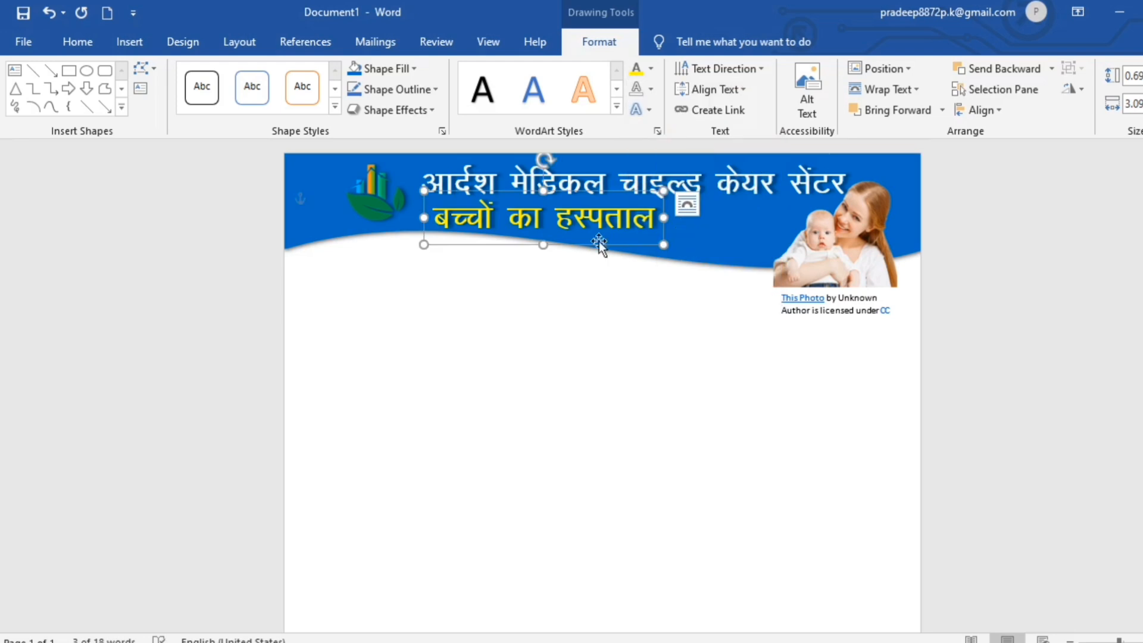
click(77, 42)
click(306, 76)
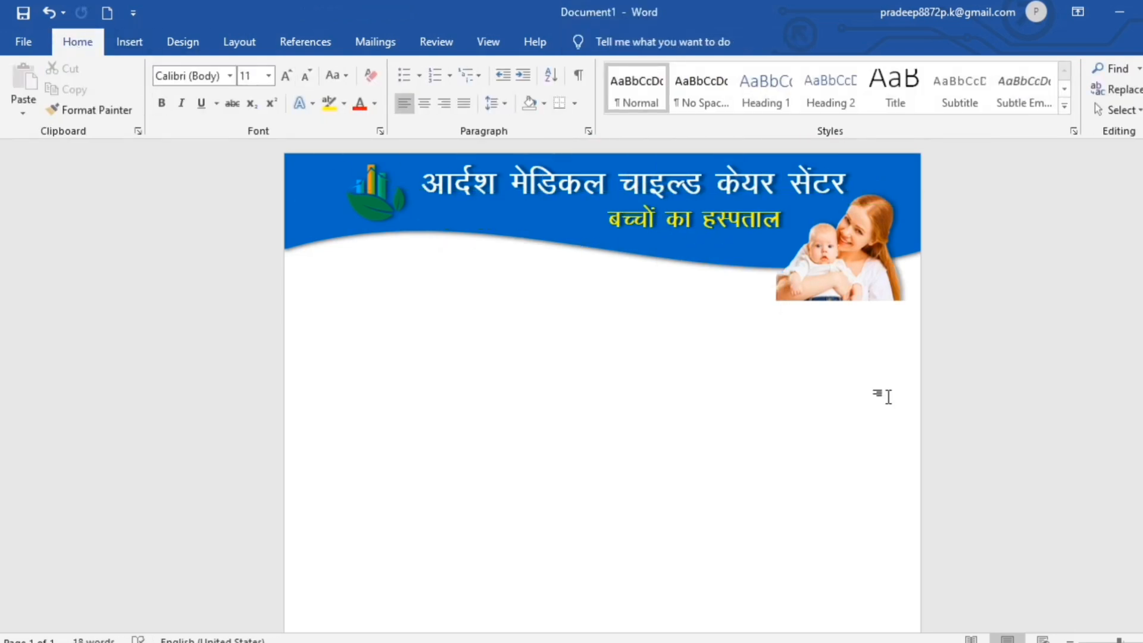
Insert a new WordArt box below the header and type the doctor's full name.
click(129, 42)
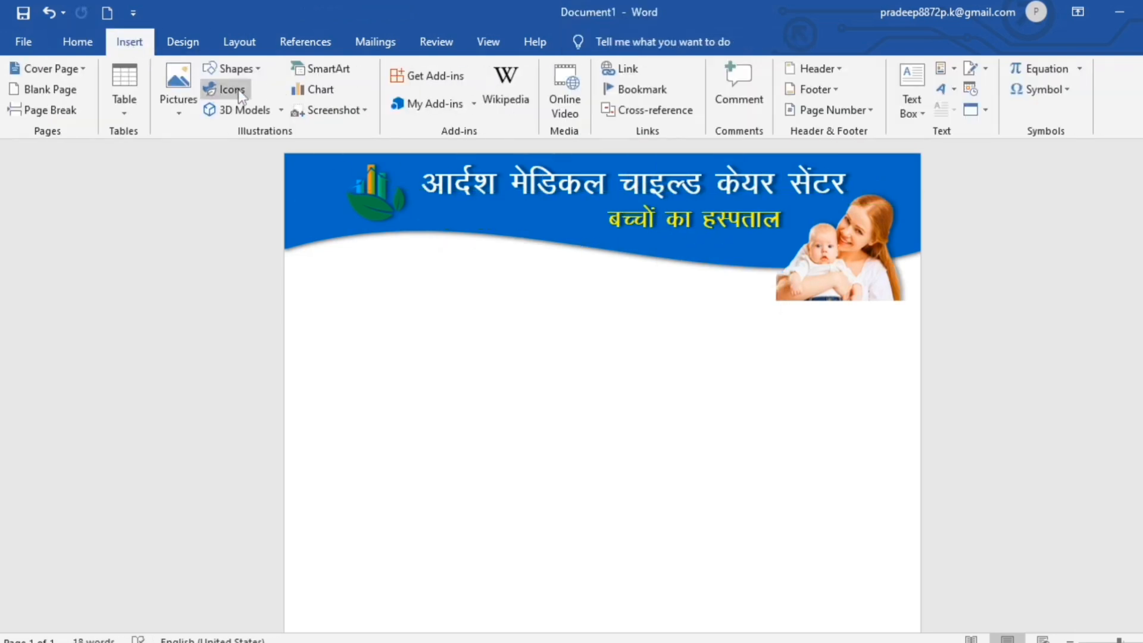
click(952, 91)
click(959, 131)
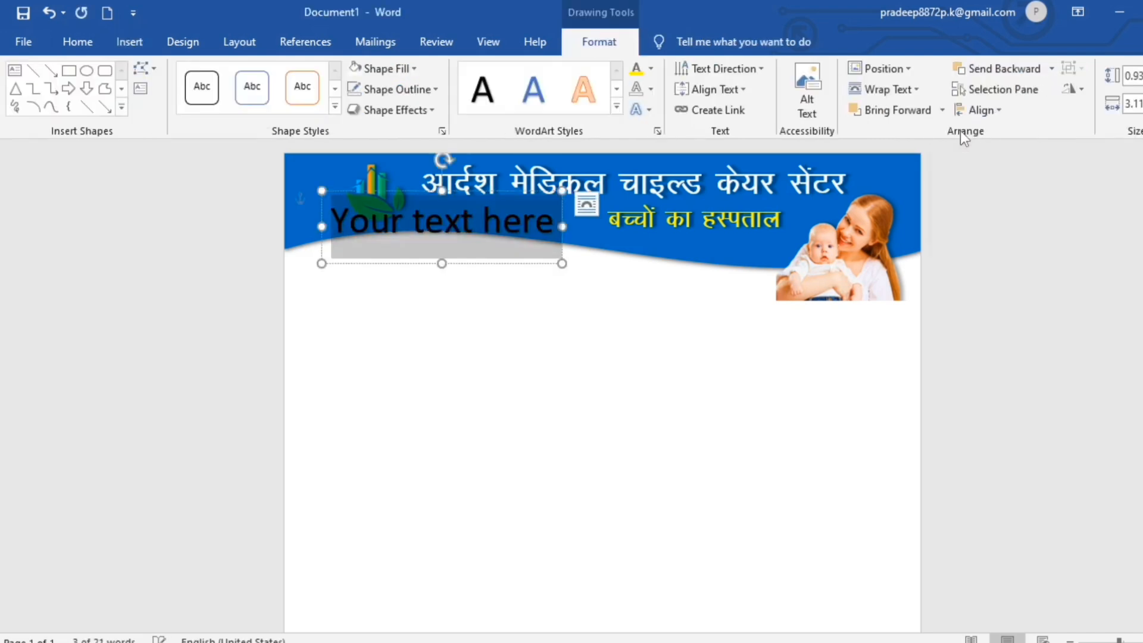
key(BackSpace)
key(BackSpace)
key(BackSpace)
key(BackSpace)
key(BackSpace)
key(BackSpace)
key(BackSpace)
key(BackSpace)
key(BackSpace)
key(BackSpace)
key(BackSpace)
key(BackSpace)
key(BackSpace)
key(BackSpace)
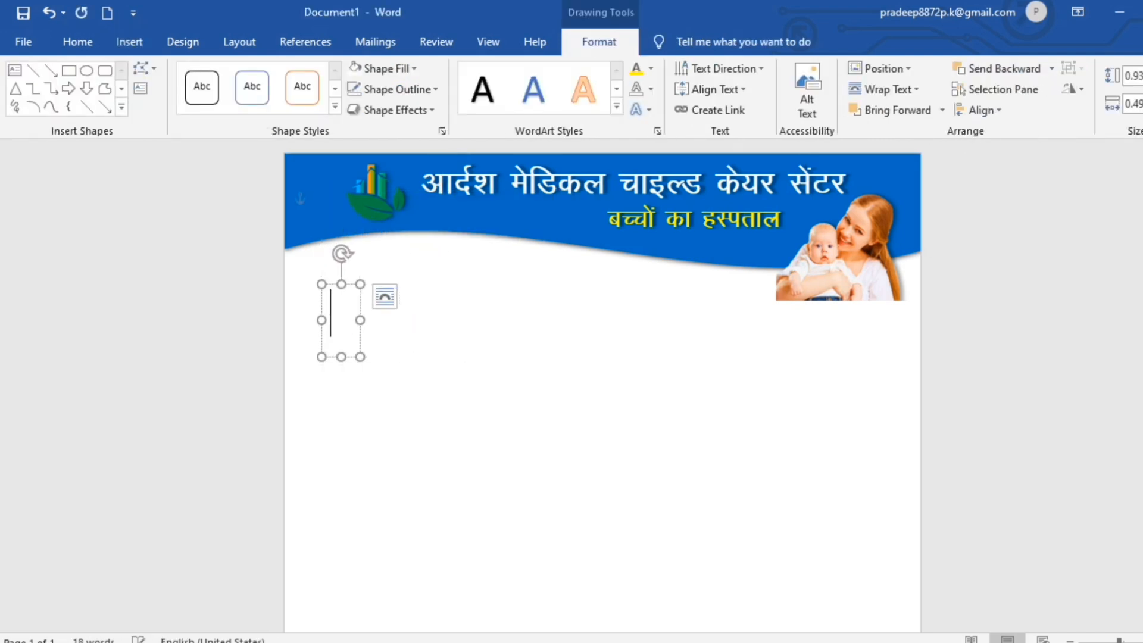
text(Dr. )
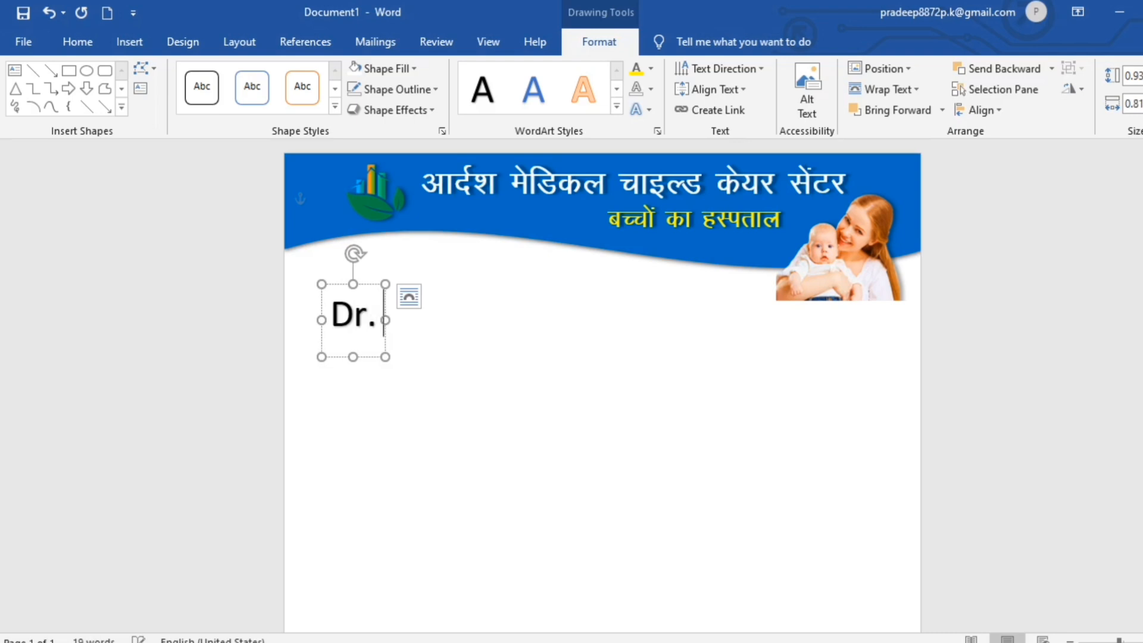
text(Anil)
key(BackSpace)
key(BackSpace)
key(BackSpace)
key(BackSpace)
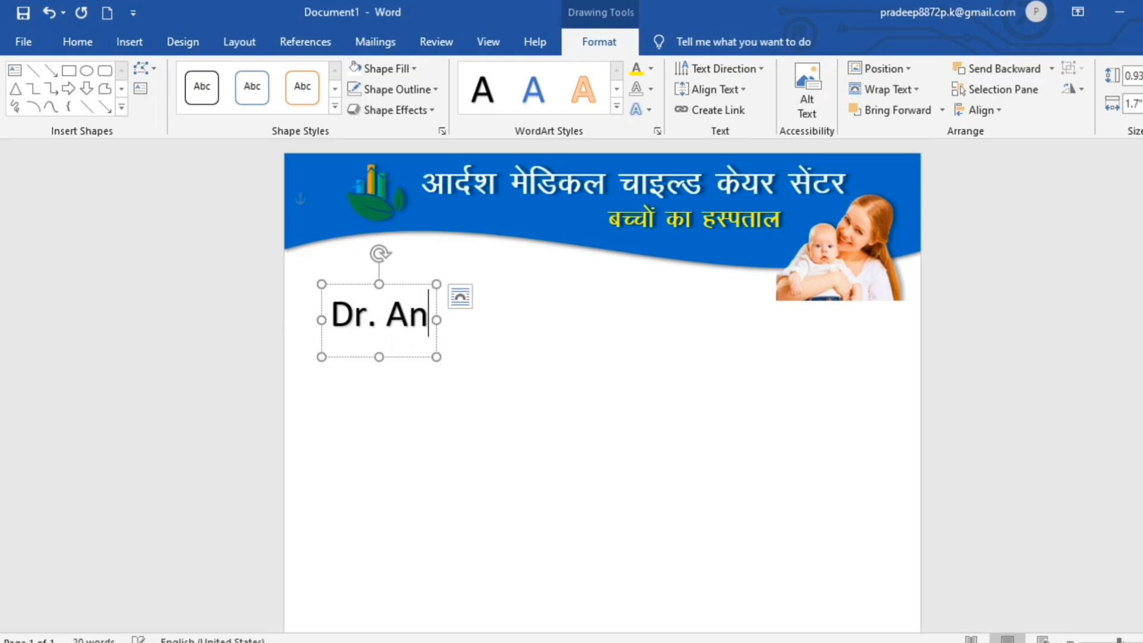
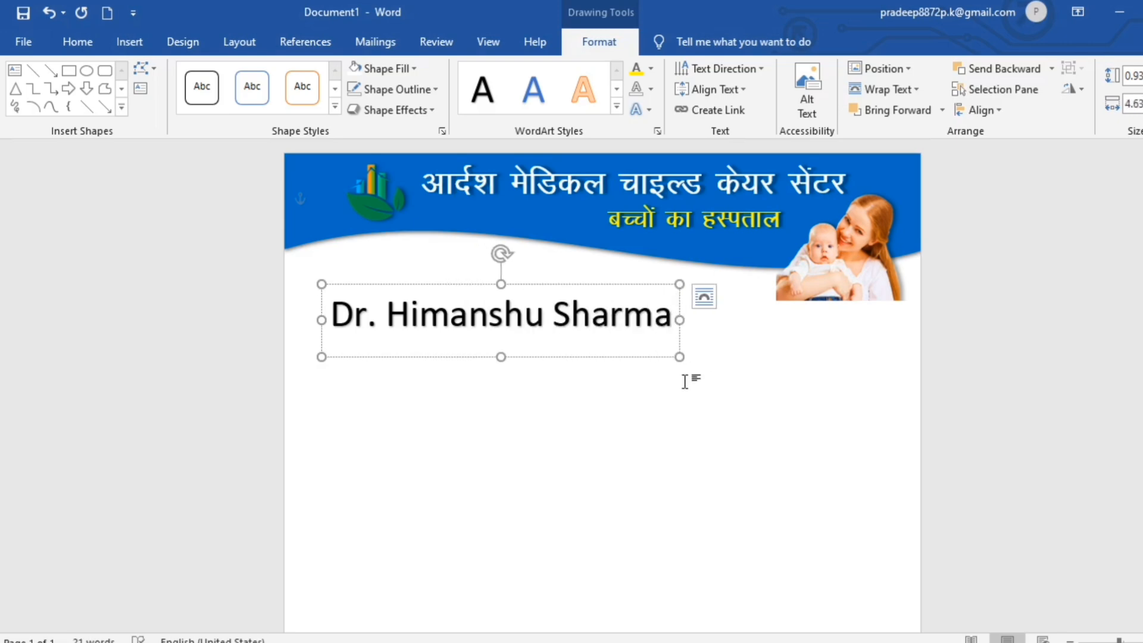
click(679, 312)
click(77, 41)
Set the doctor's name to Berlin Sans FB Demi, widen its box and shrink it to 26 pt.
click(230, 75)
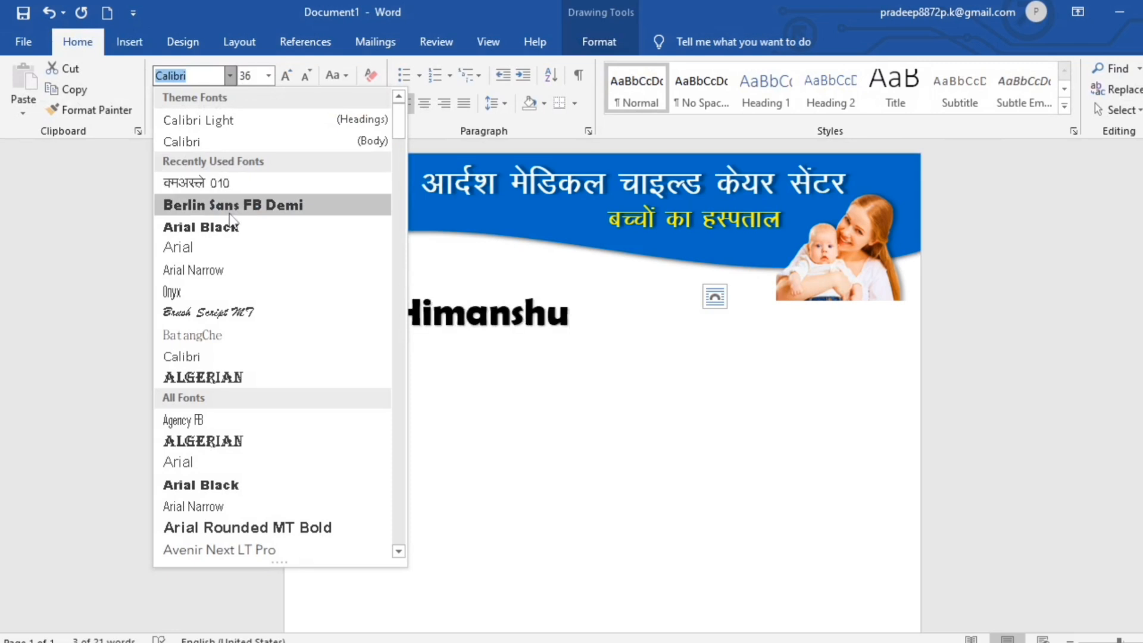
click(226, 207)
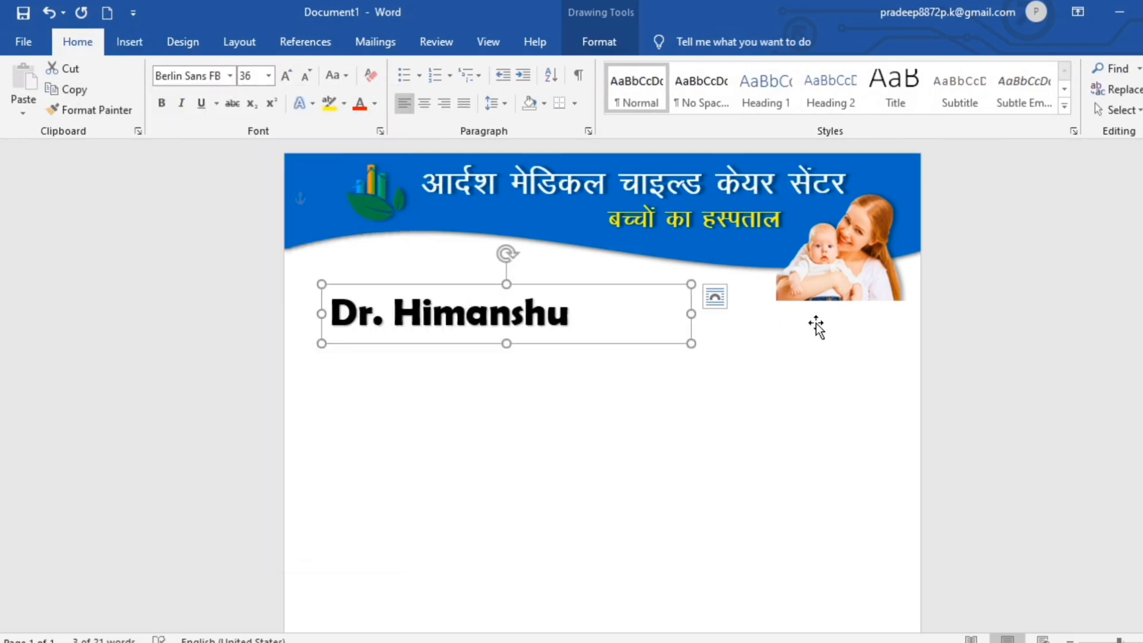
drag(691, 314, 731, 311)
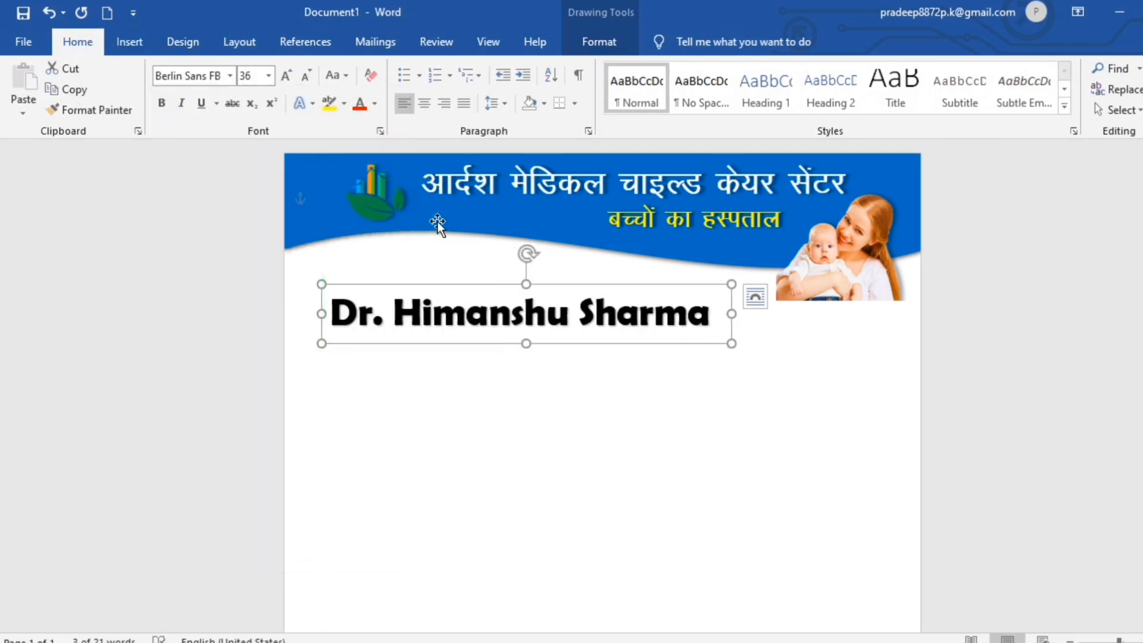
click(306, 76)
click(306, 75)
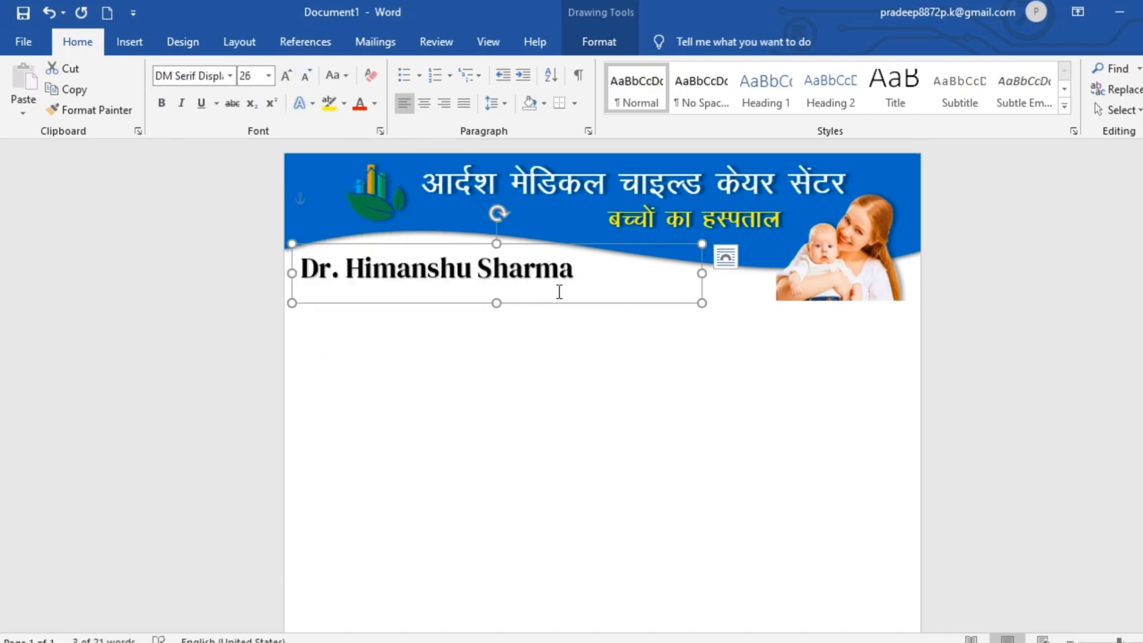
Colour the doctor's name red and give it an outer shadow.
click(599, 42)
click(653, 69)
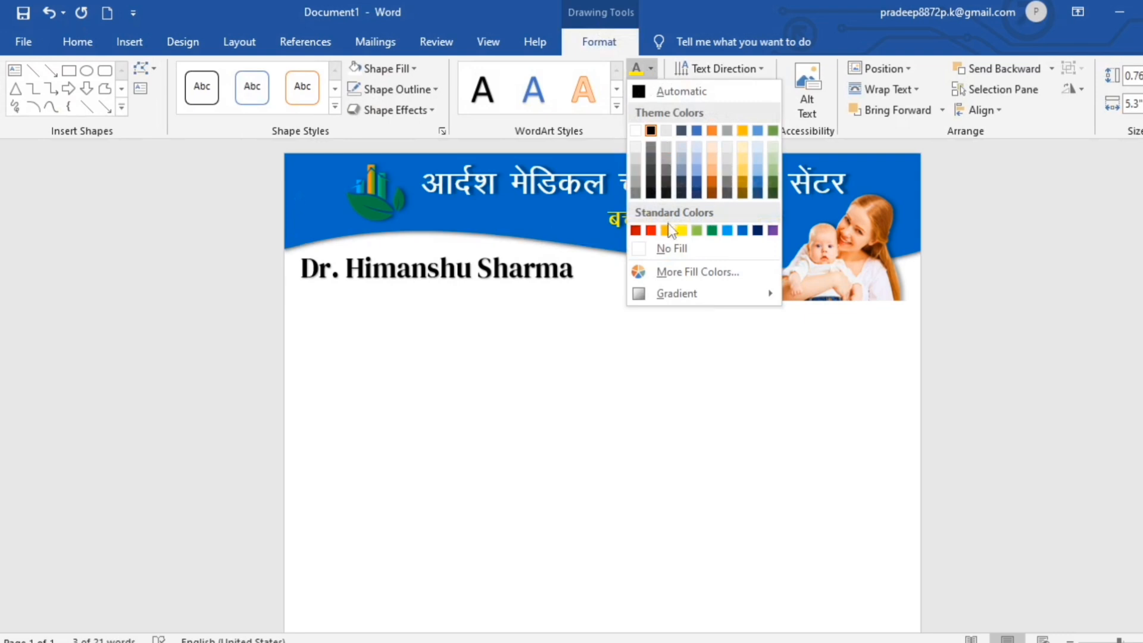
click(651, 231)
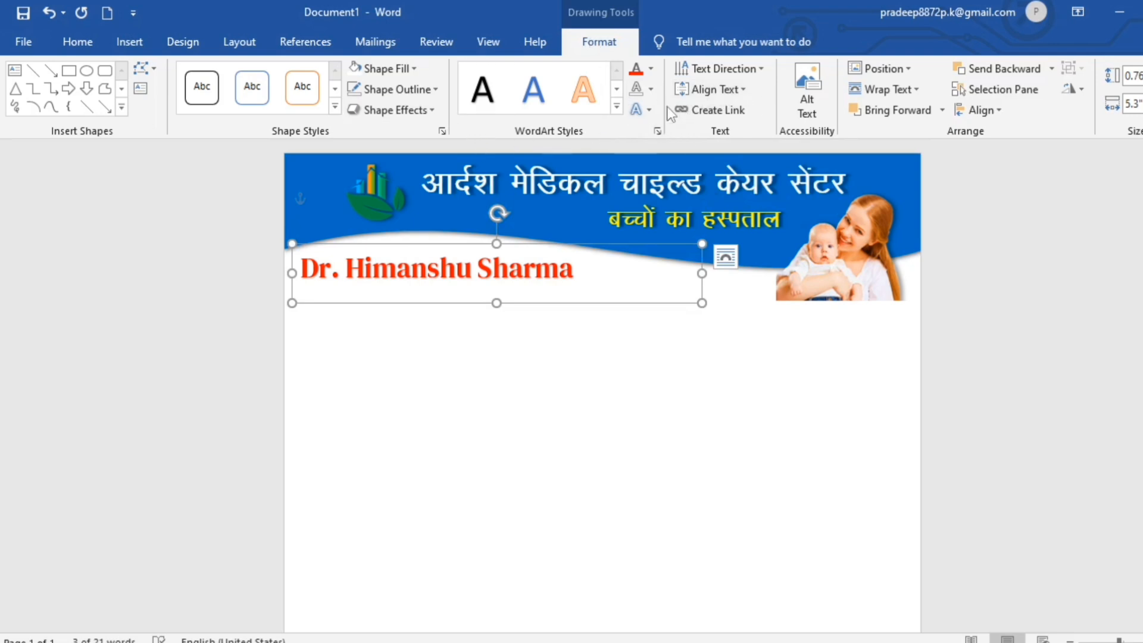
click(642, 109)
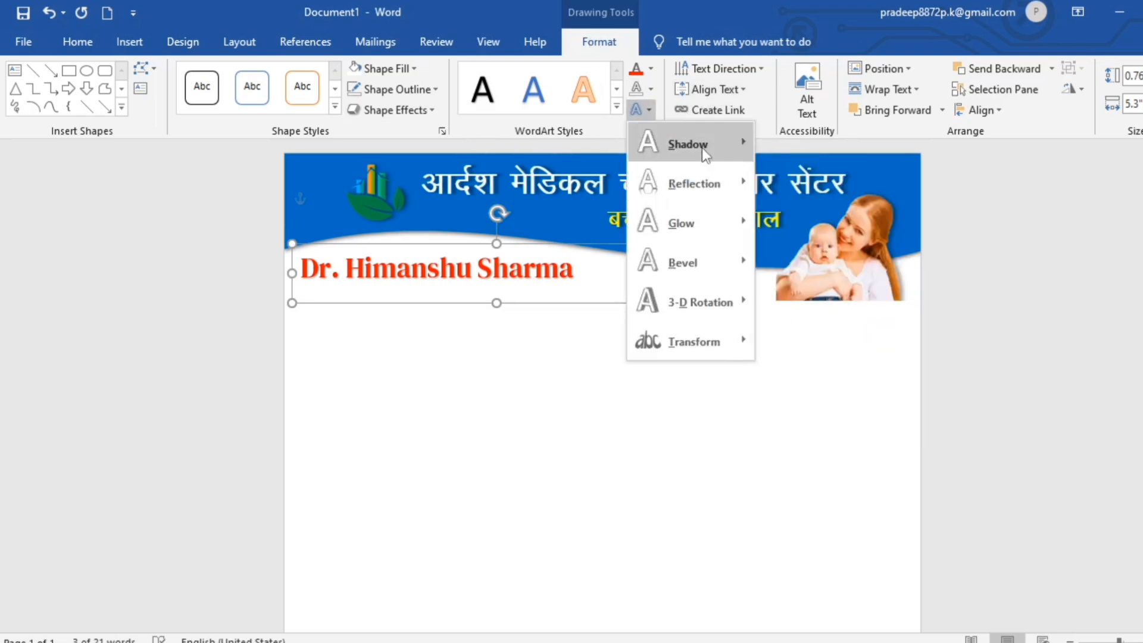
mouse_move(702, 147)
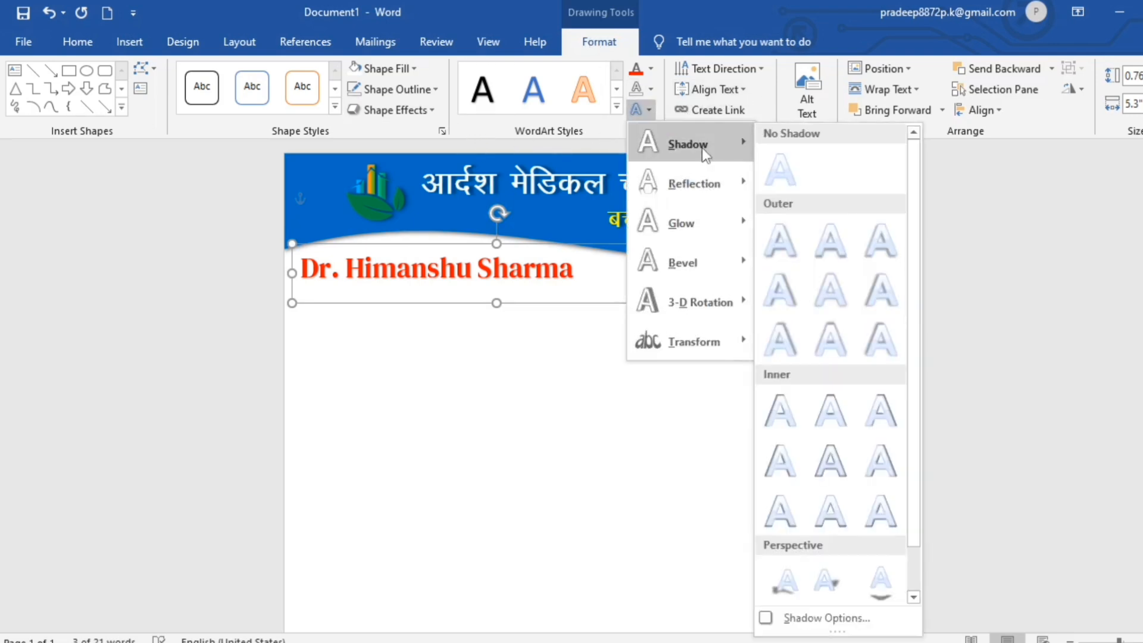
click(782, 350)
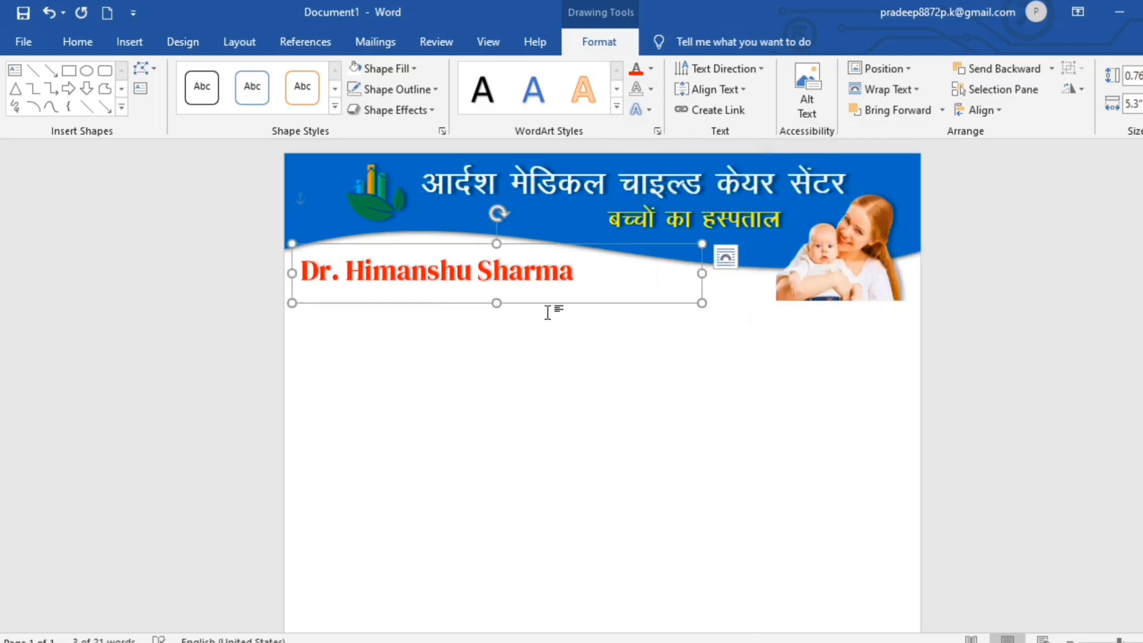
click(532, 341)
Draw a text box below the name with MBBS (Pediatrician), registration number and timings 11:00 AM – 05:00 PM, closed Sunday.
click(123, 42)
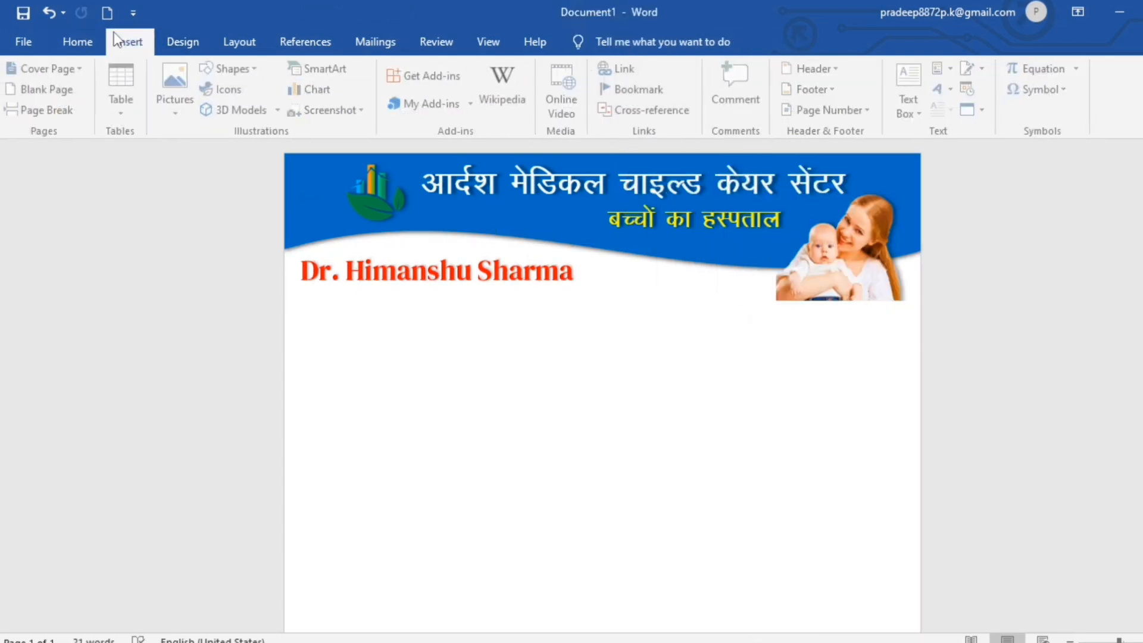
click(258, 70)
click(214, 112)
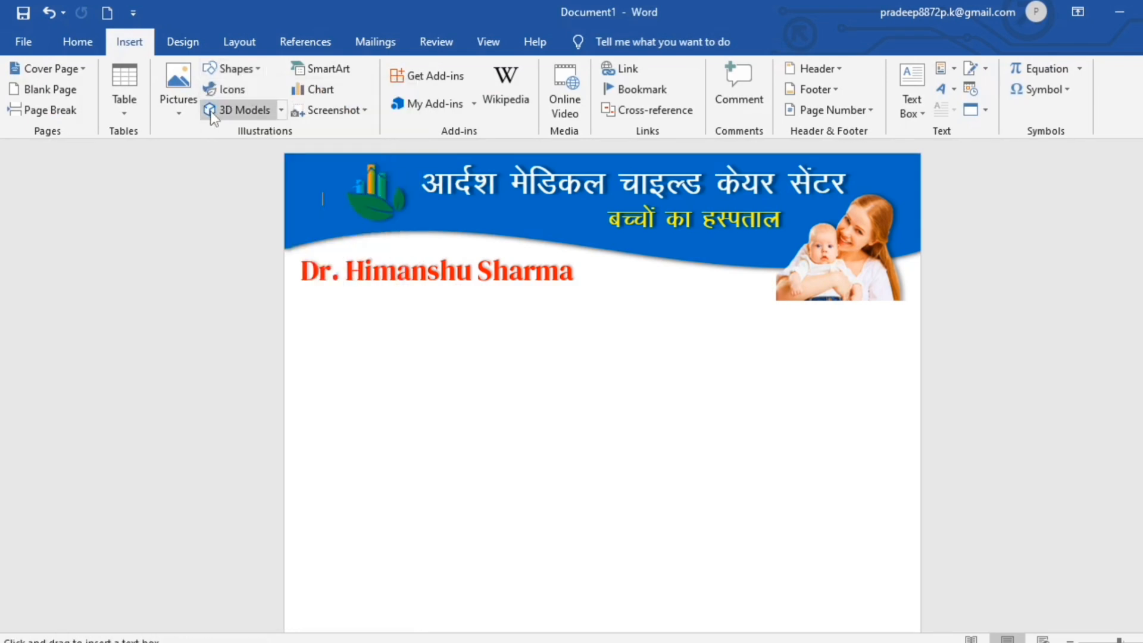
mouse_move(299, 297)
mouse_down()
mouse_move(576, 360)
mouse_move(606, 385)
mouse_up()
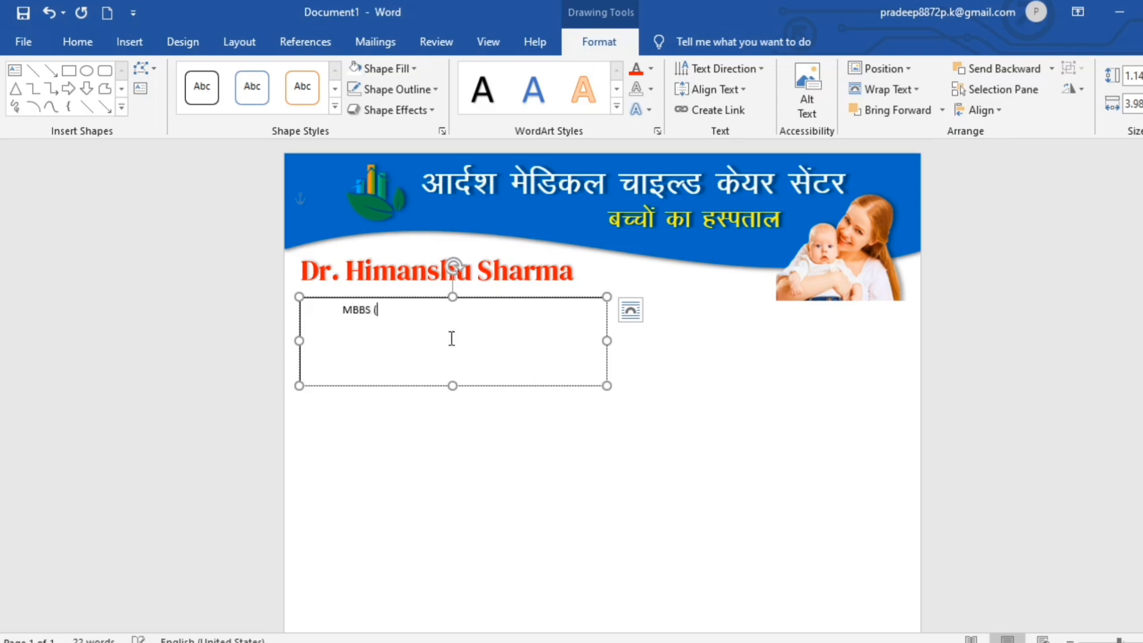
text(Pediatrician))
key(Return)
text(Reg. No. 012345)
key(Return)
text(Time : 11:00 AM – 05:00 PM | Closed : Sunday)
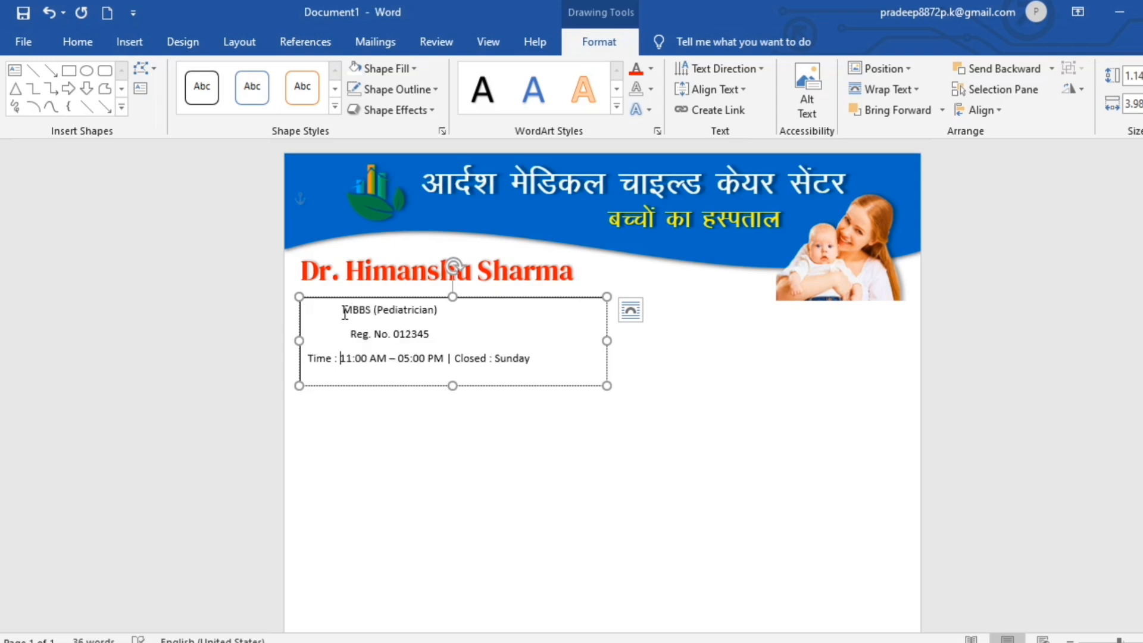
Make the three doctor detail lines bold at 12 pt.
drag(345, 313, 527, 360)
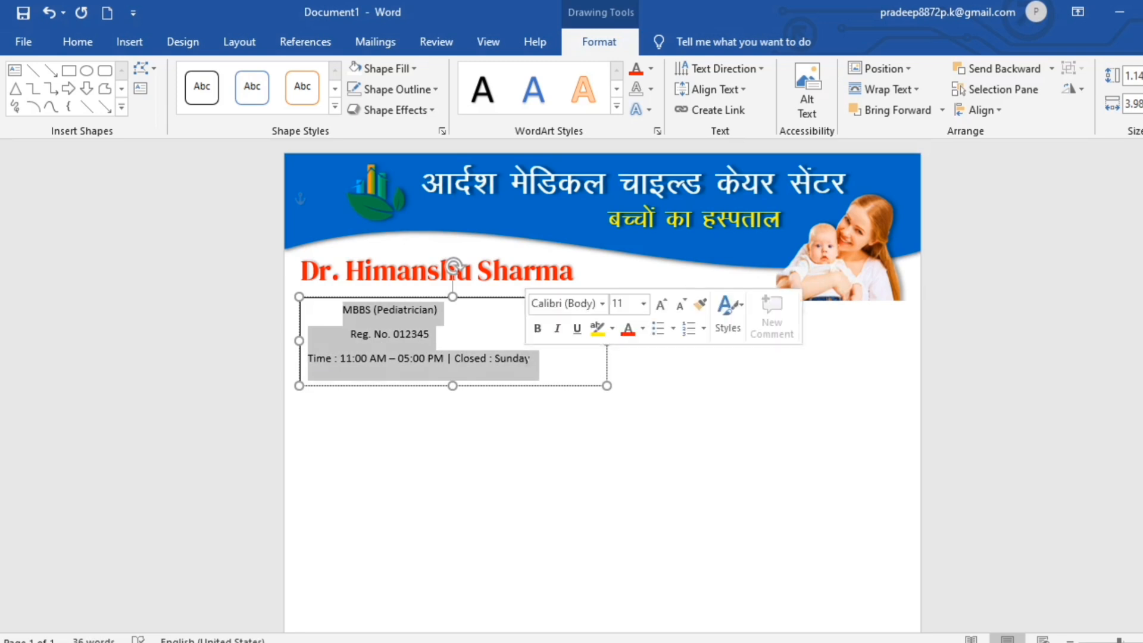
click(538, 329)
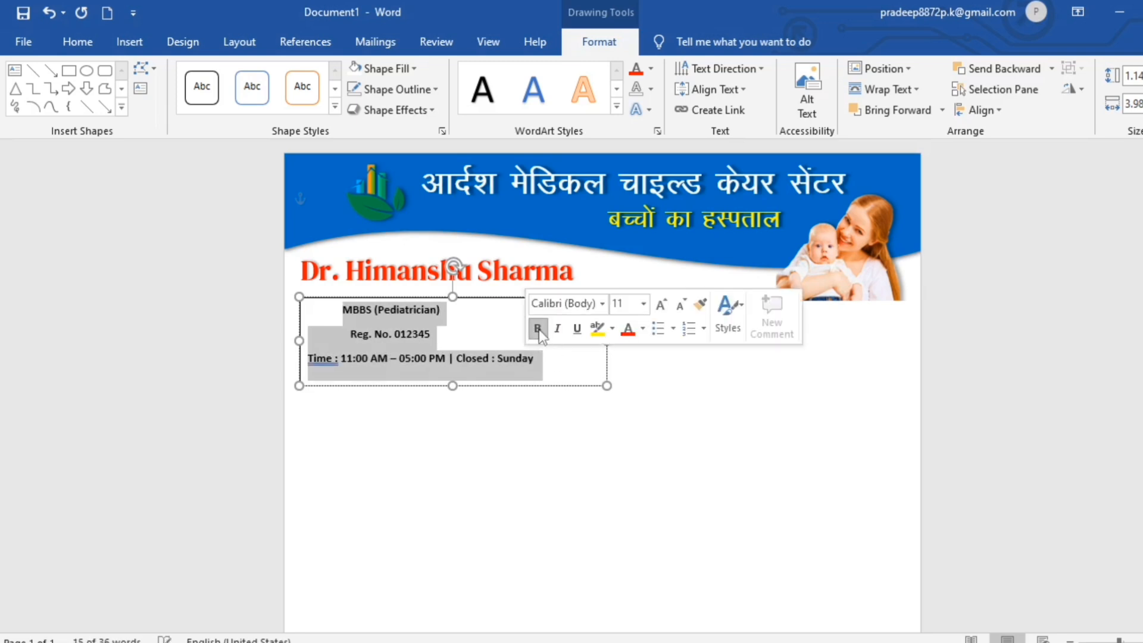
click(662, 305)
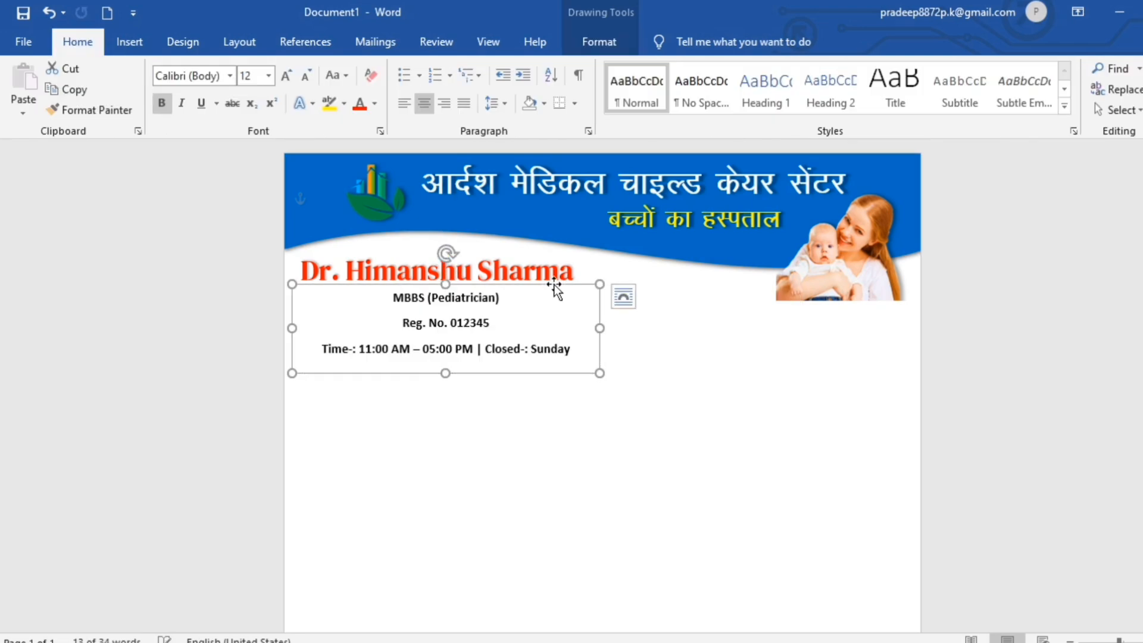
click(566, 420)
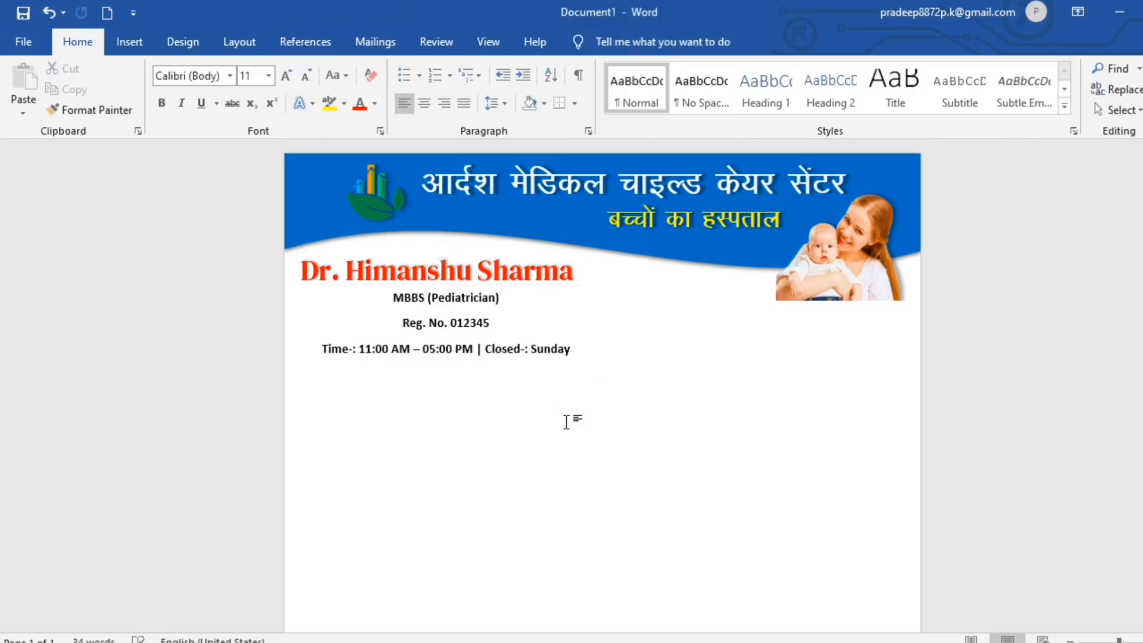
Draw a horizontal line across the page below the doctor's details.
click(129, 42)
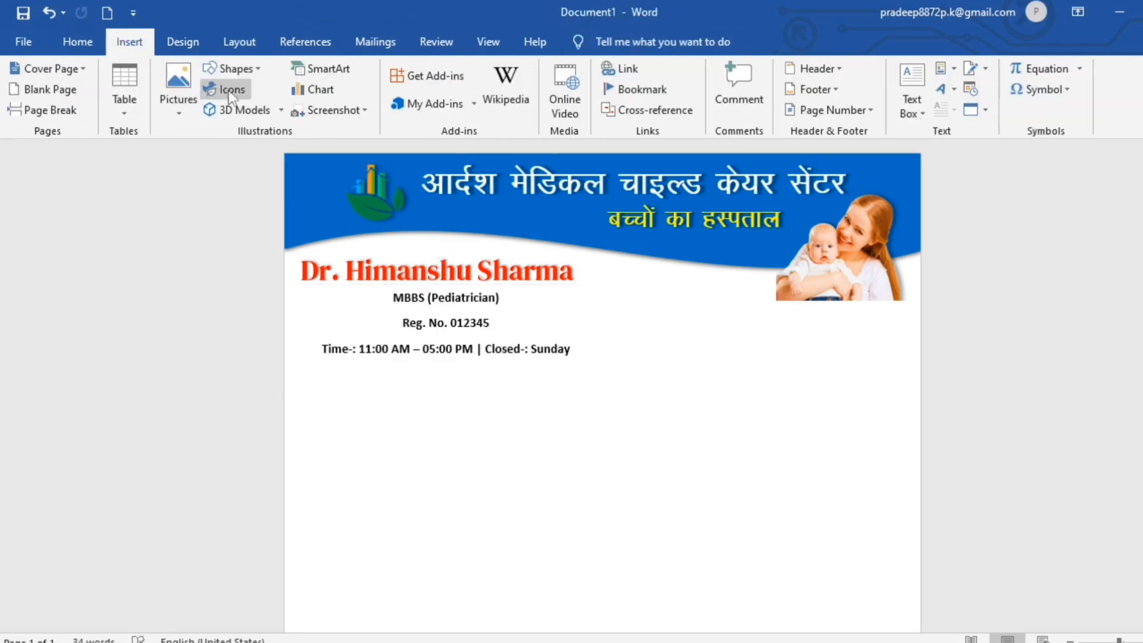
click(232, 69)
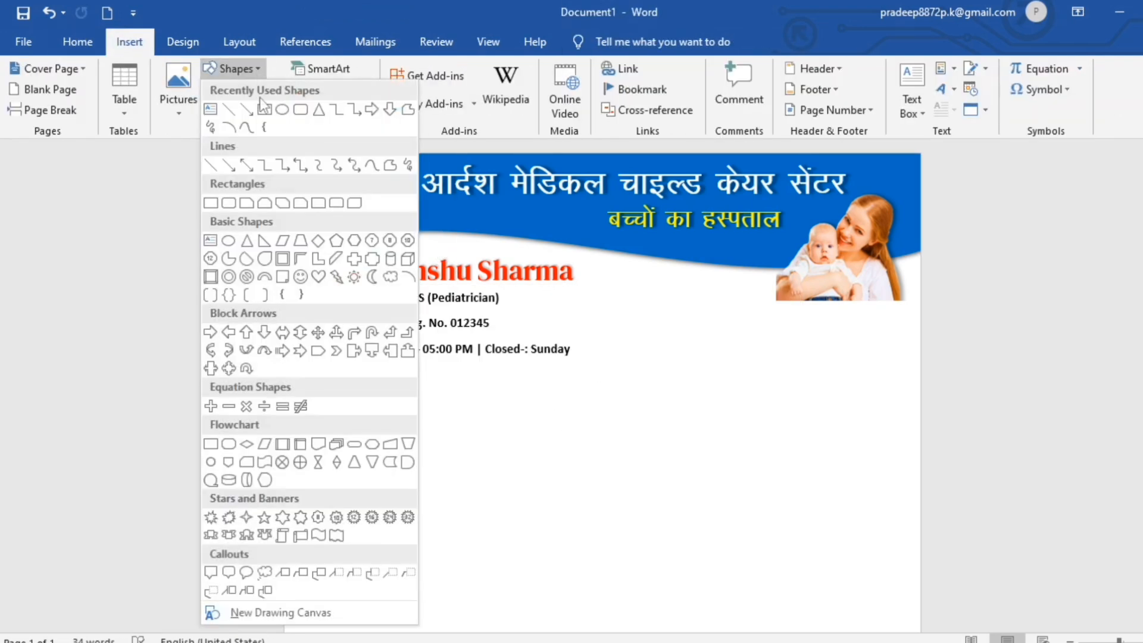
click(227, 110)
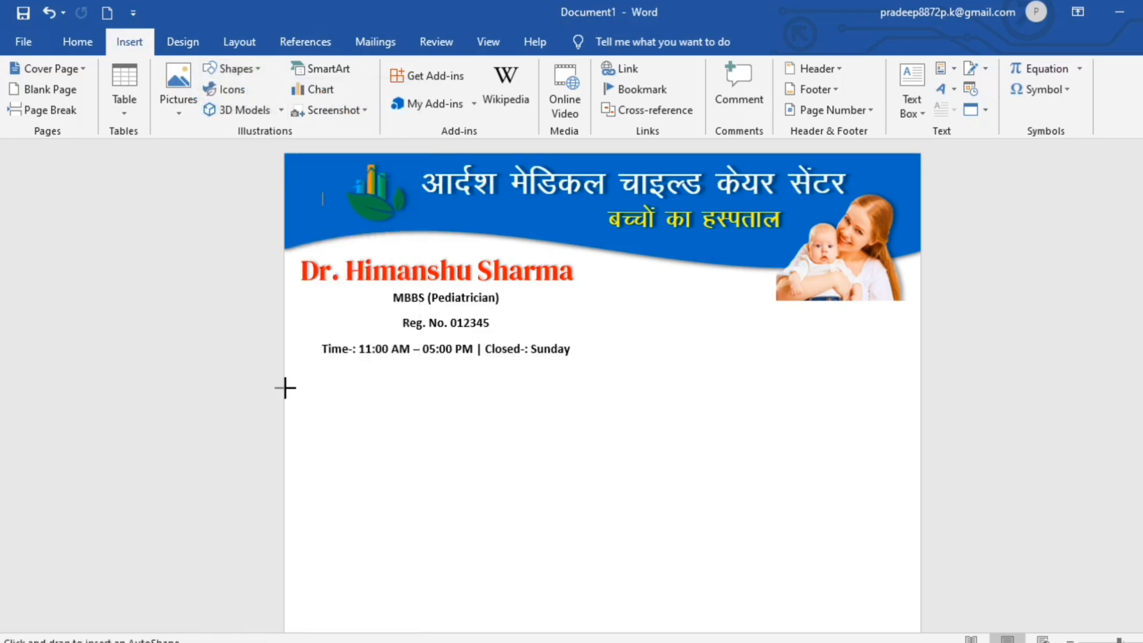
drag(286, 370, 920, 348)
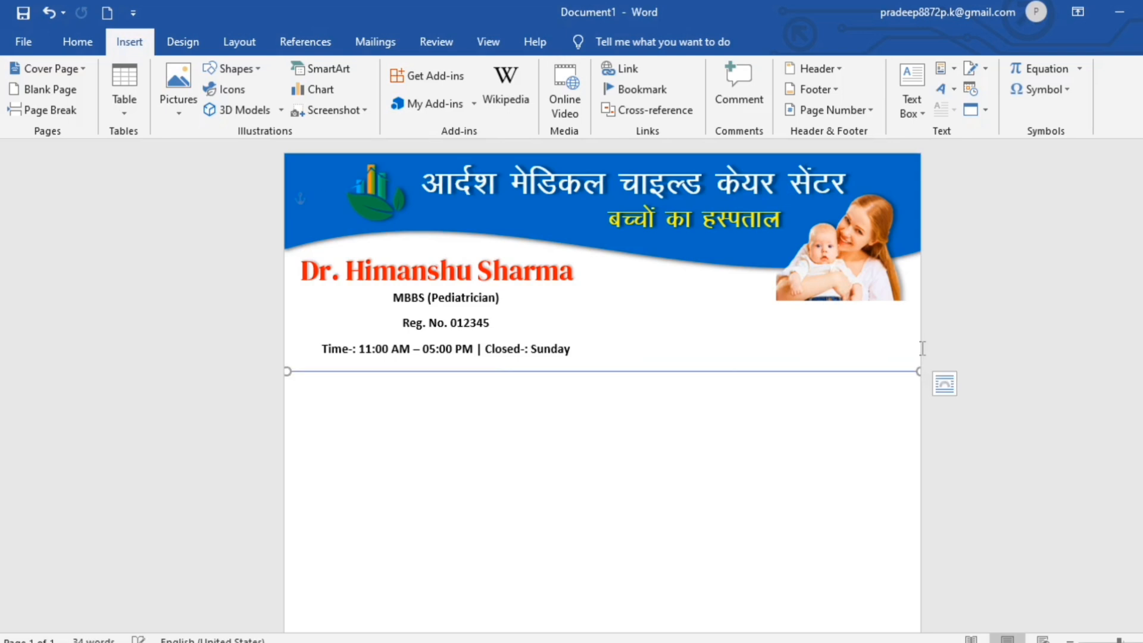
Set the divider line to 1½ pt weight and black.
click(435, 90)
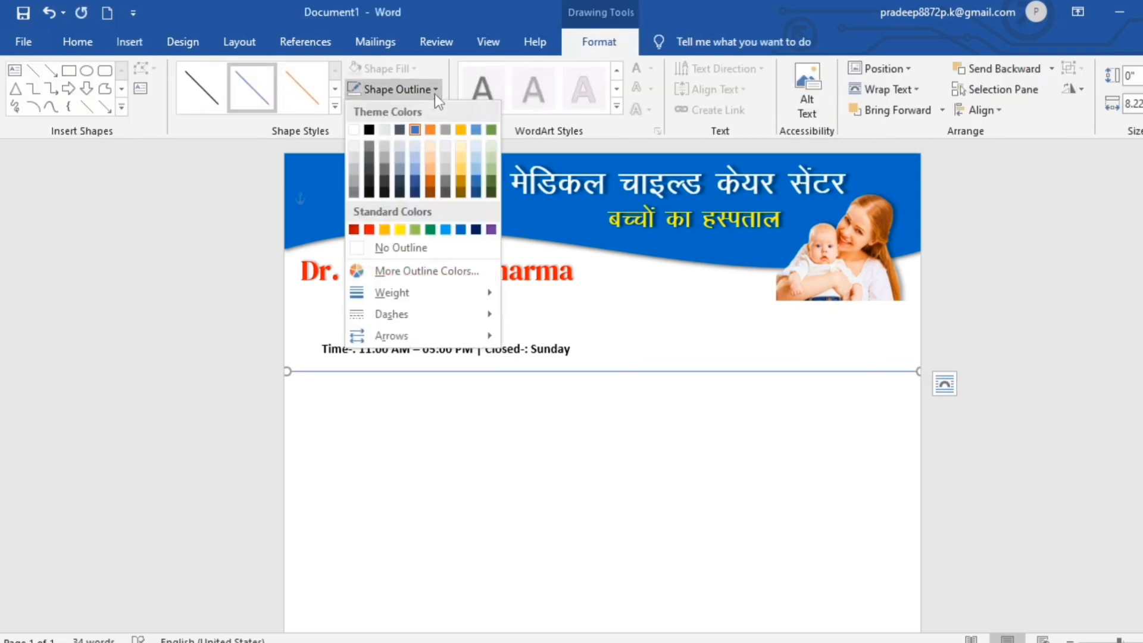
mouse_move(428, 295)
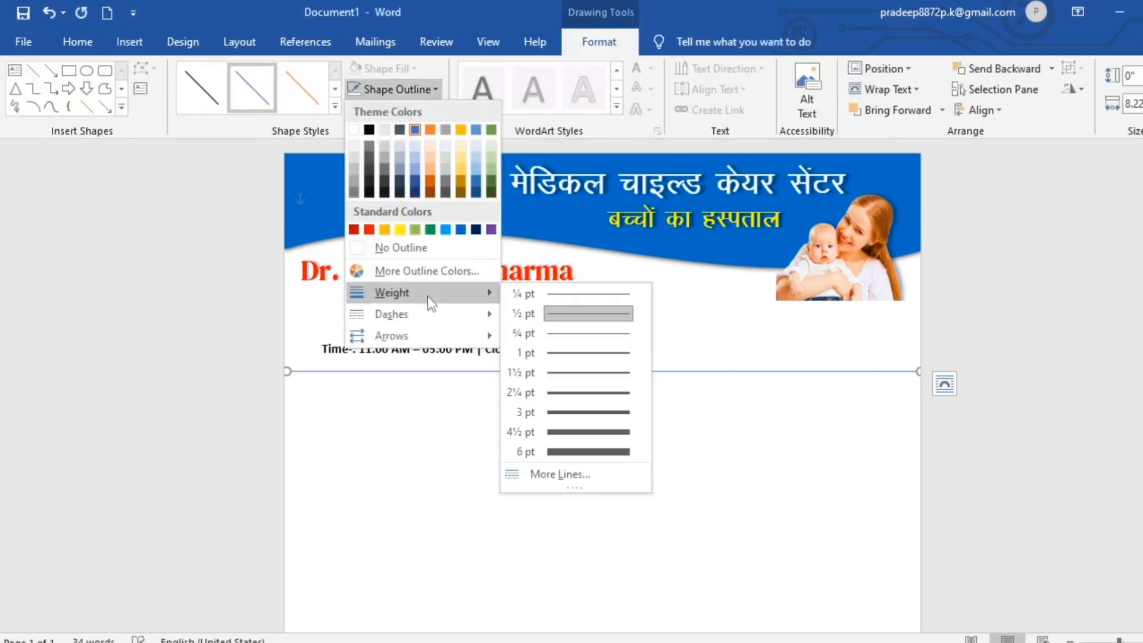
click(581, 373)
click(433, 88)
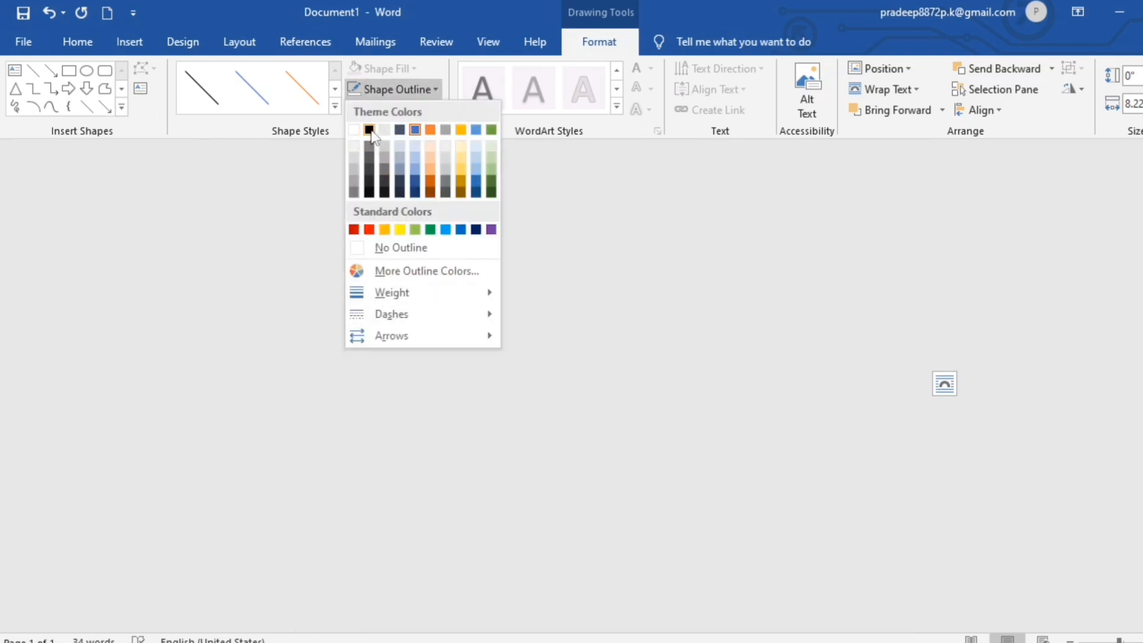
click(369, 130)
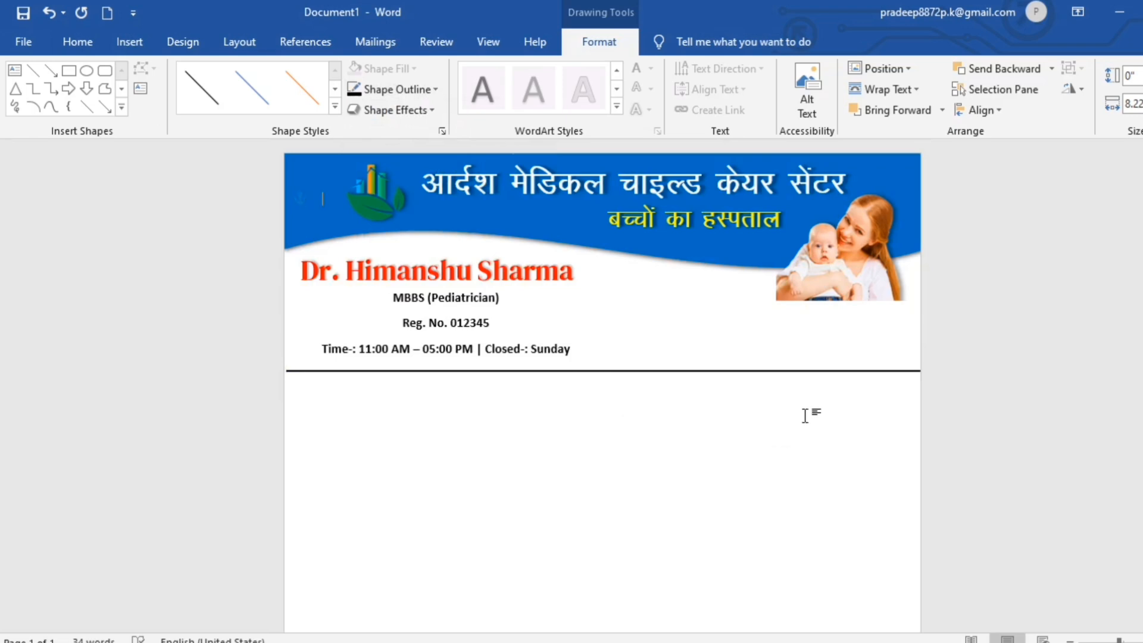
click(623, 416)
click(129, 42)
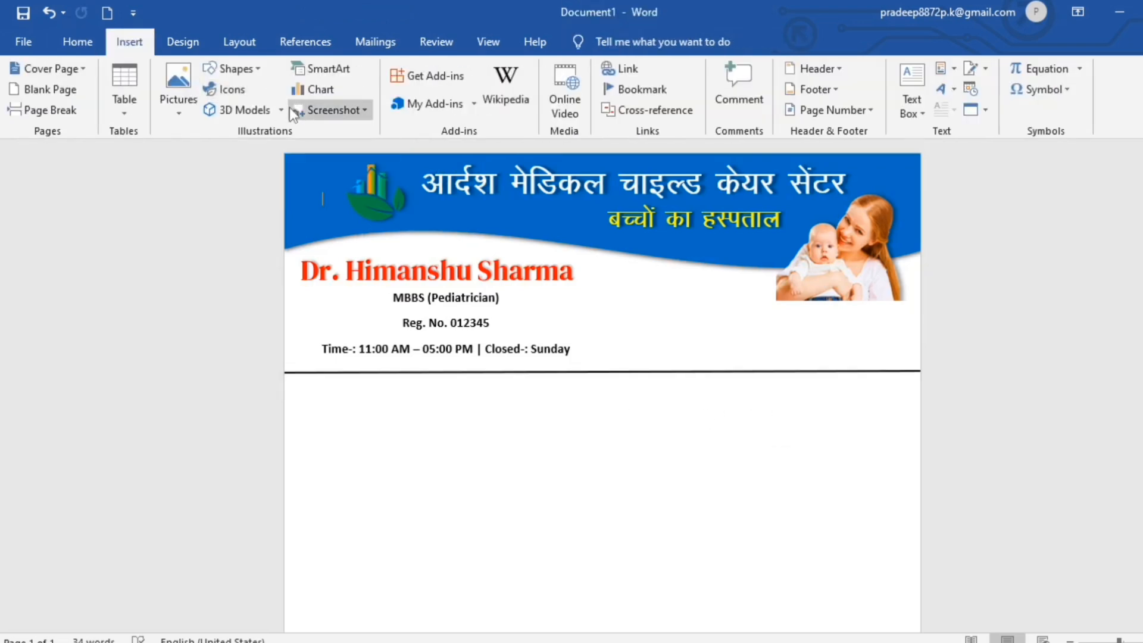
Draw a borderless text box below the divider for the Patient Name, Age, Gender, Date and Address fields.
click(255, 67)
click(211, 111)
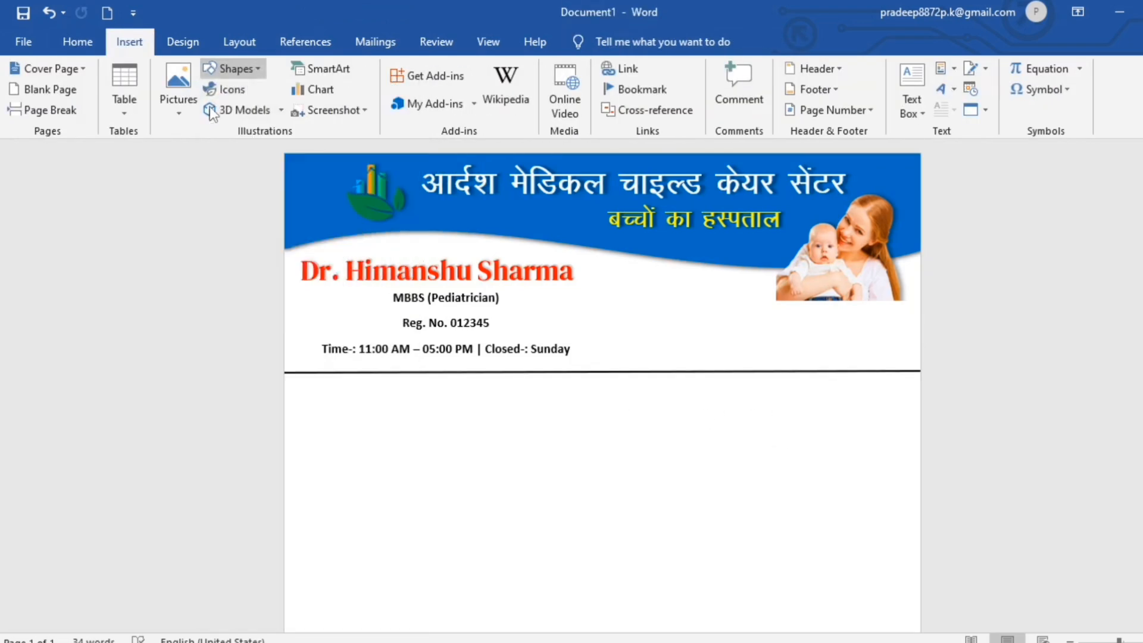
drag(286, 378, 921, 492)
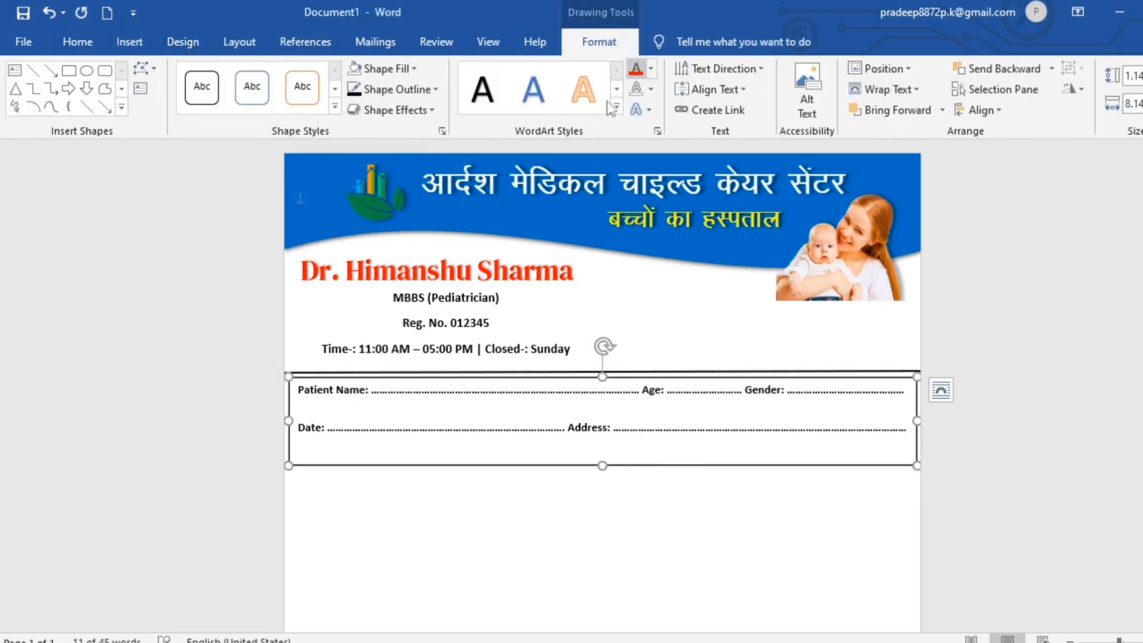
click(437, 89)
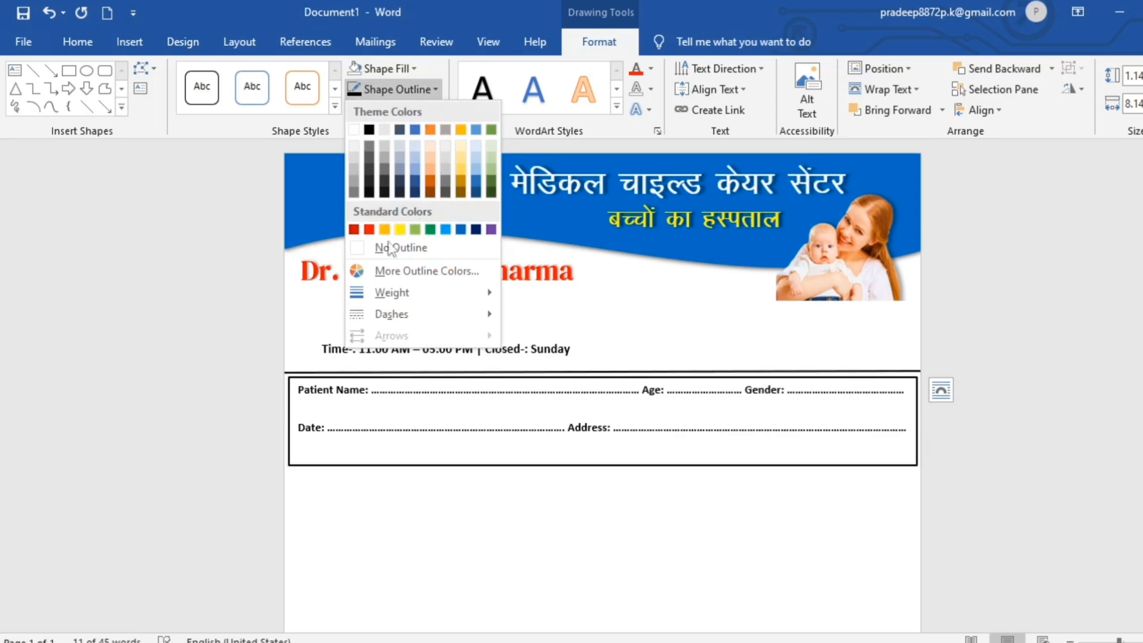
click(360, 248)
click(554, 532)
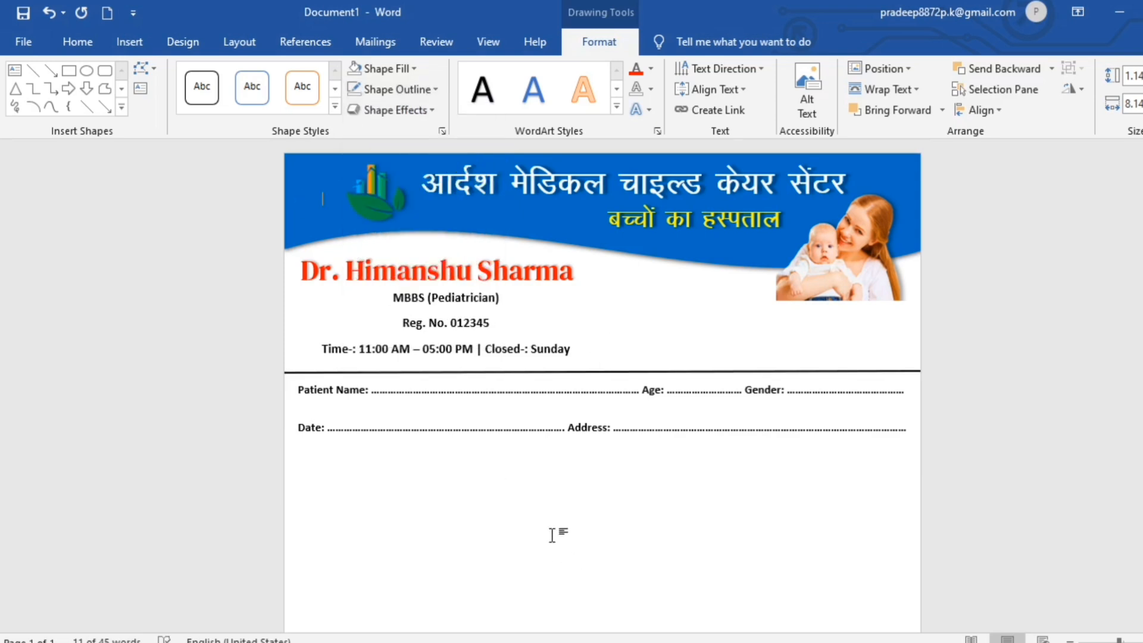
Duplicate the divider line with Ctrl+D and move the copy below the Date and Address row.
click(563, 373)
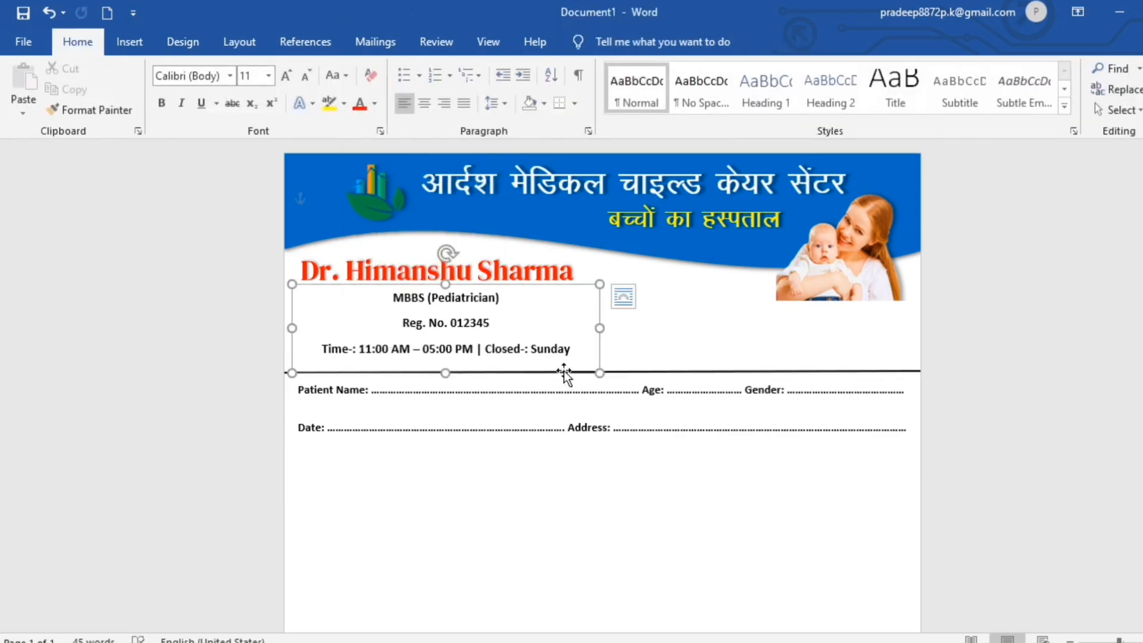
click(648, 373)
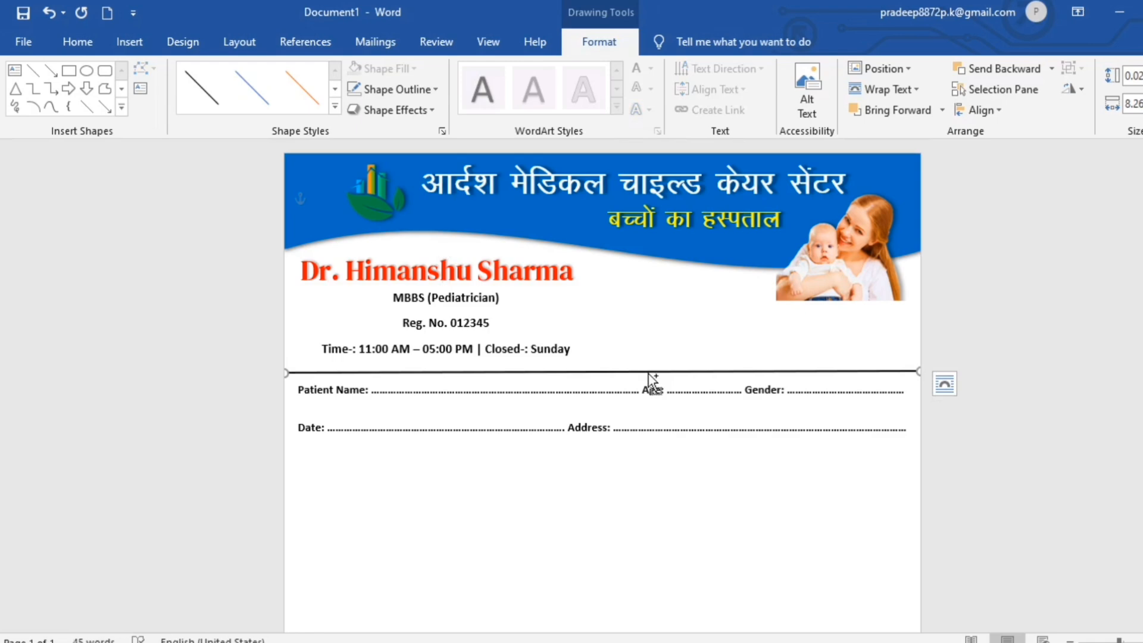
key(ctrl+d)
drag(657, 385, 649, 450)
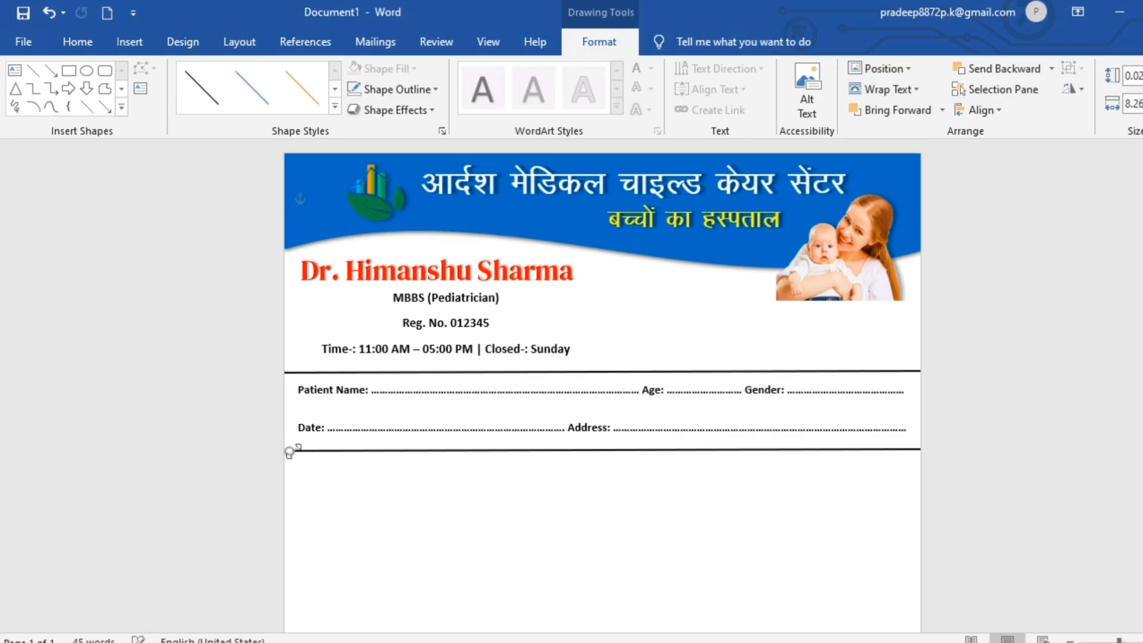
click(1085, 525)
Draw a Wave shape across the bottom of the page.
click(129, 42)
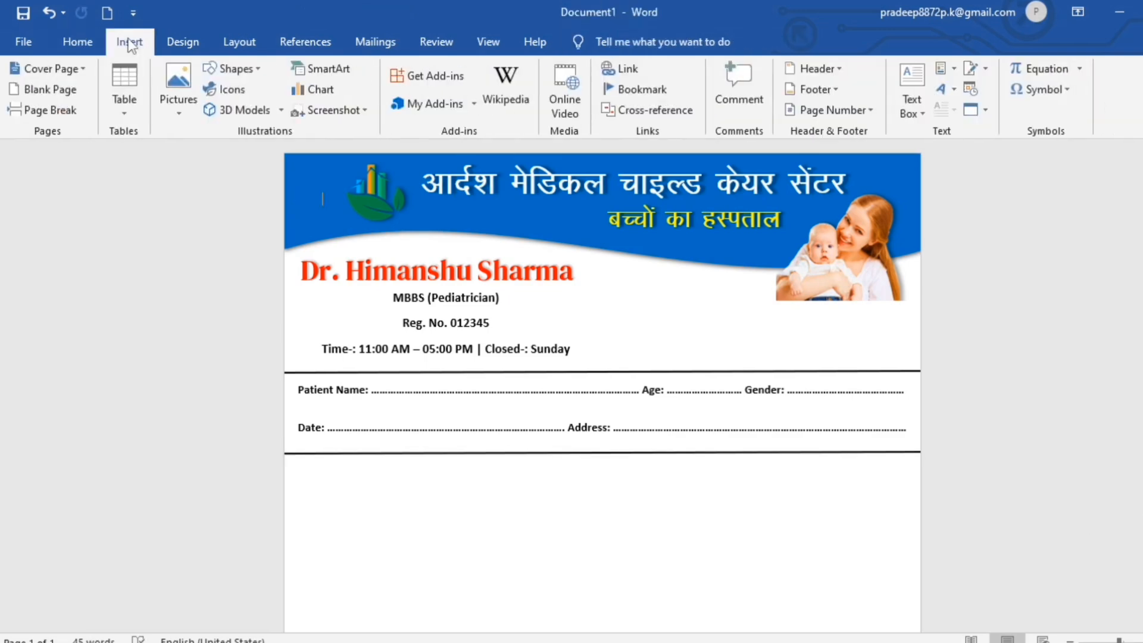
click(257, 68)
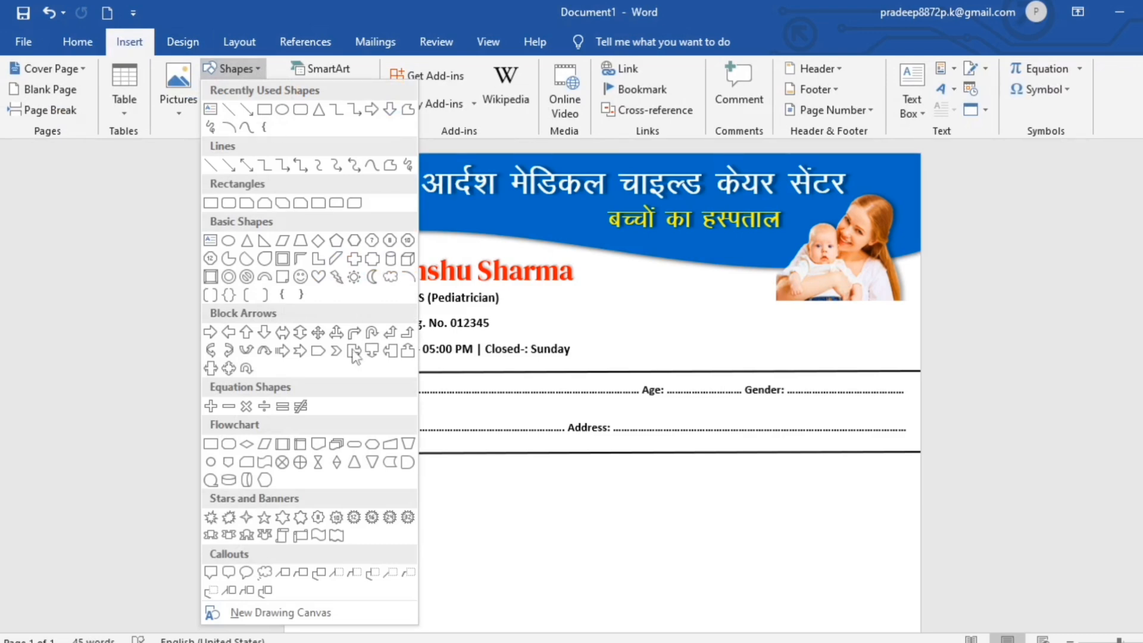
click(316, 534)
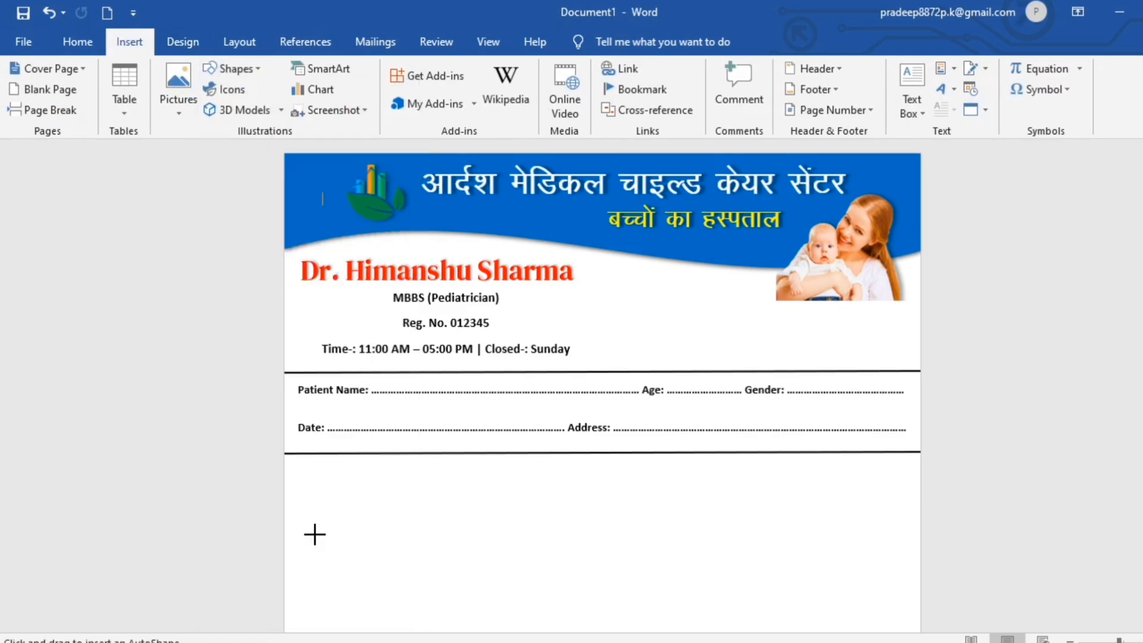
scroll(315, 535, down, 5)
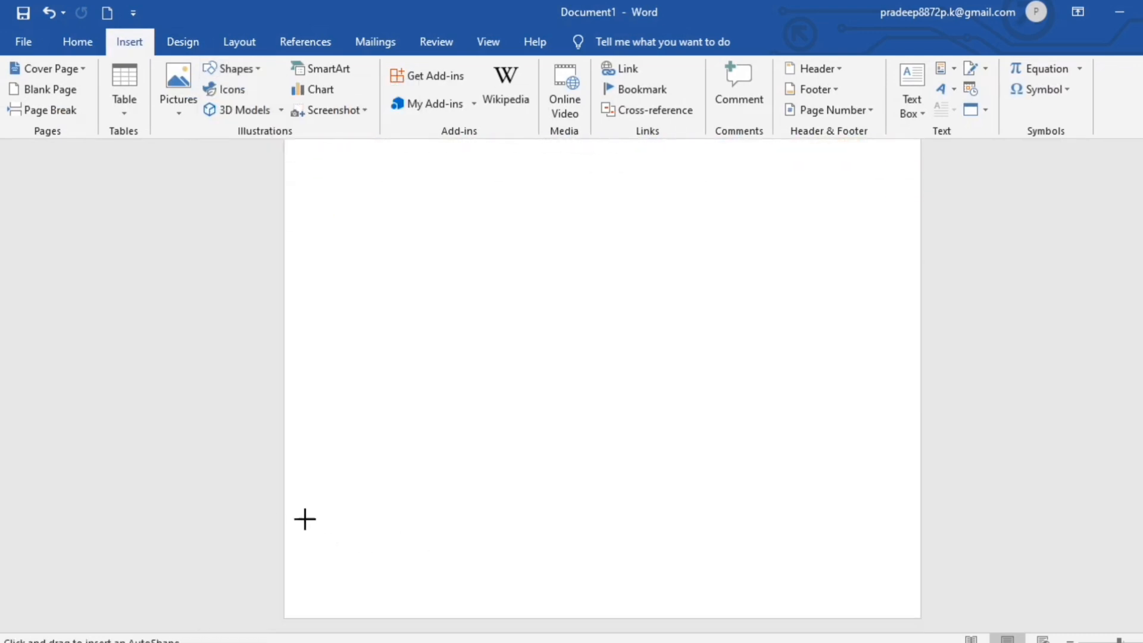
mouse_move(291, 514)
mouse_down()
mouse_move(908, 591)
mouse_move(919, 633)
mouse_up()
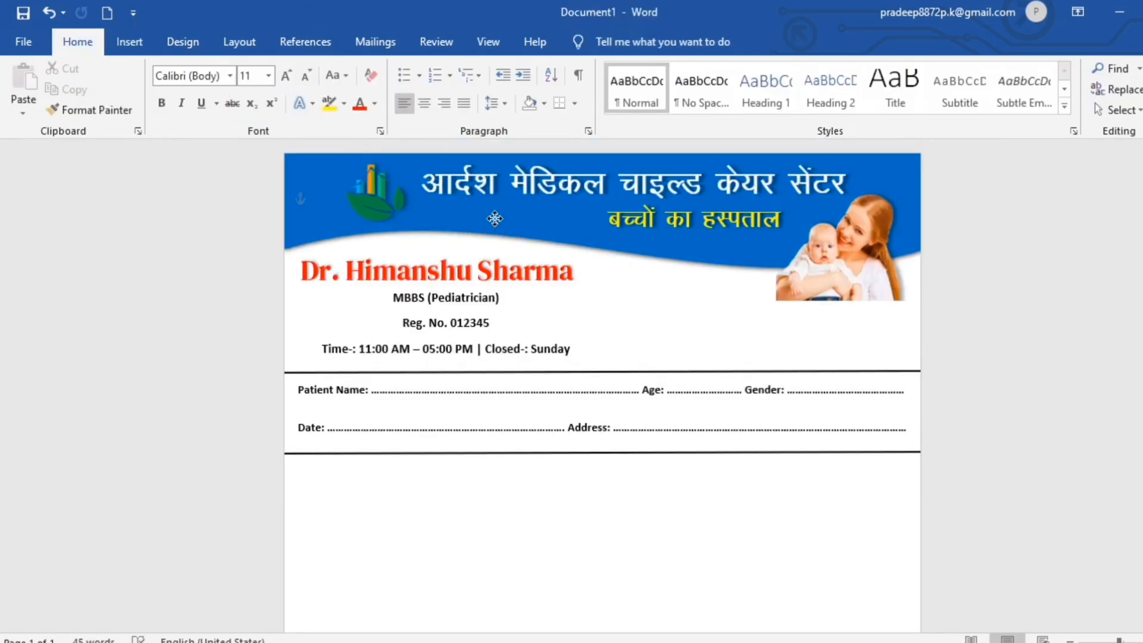
Copy the header wave's blue formatting onto the bottom wave with Format Painter.
click(698, 252)
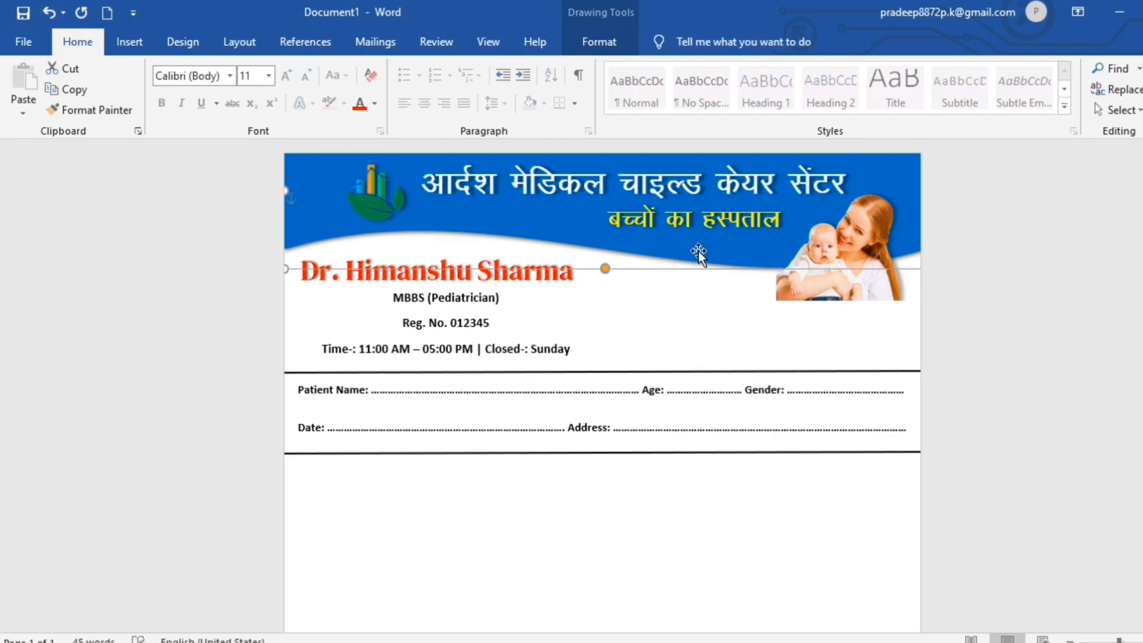
click(92, 110)
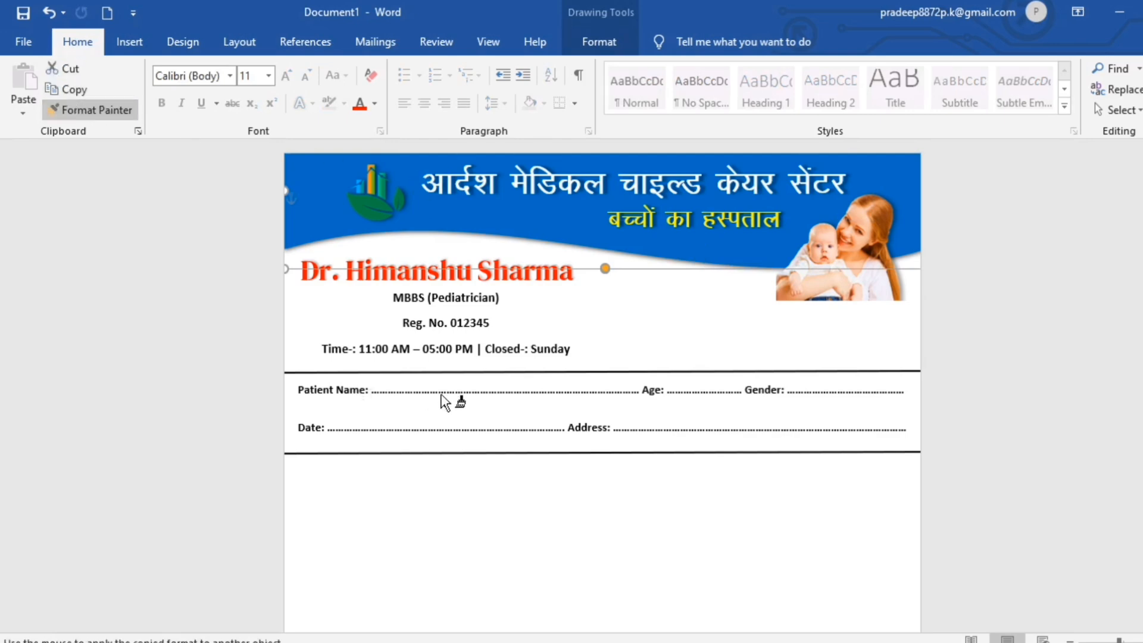
scroll(445, 403, down, 10)
click(465, 562)
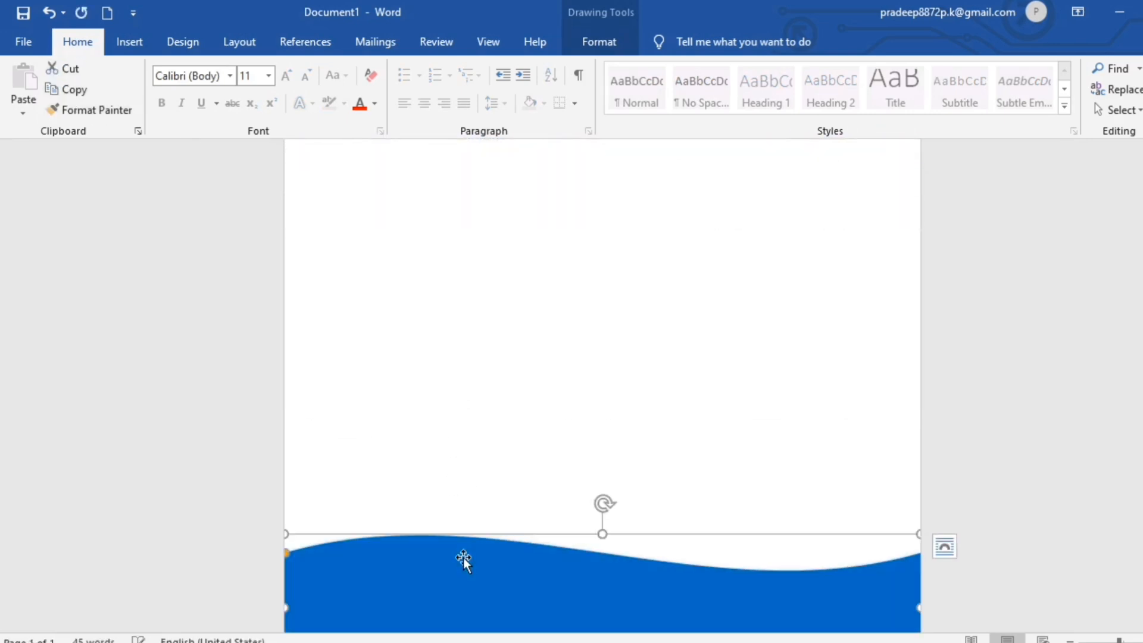
Give the bottom wave an Offset: Top Right outer shadow.
click(602, 39)
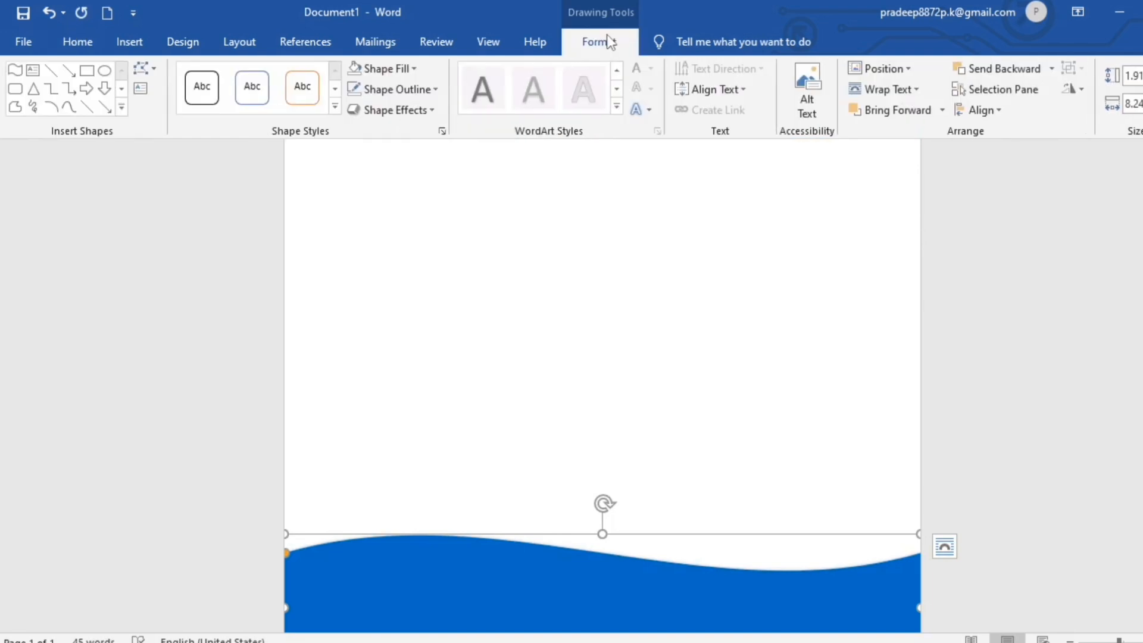
click(437, 112)
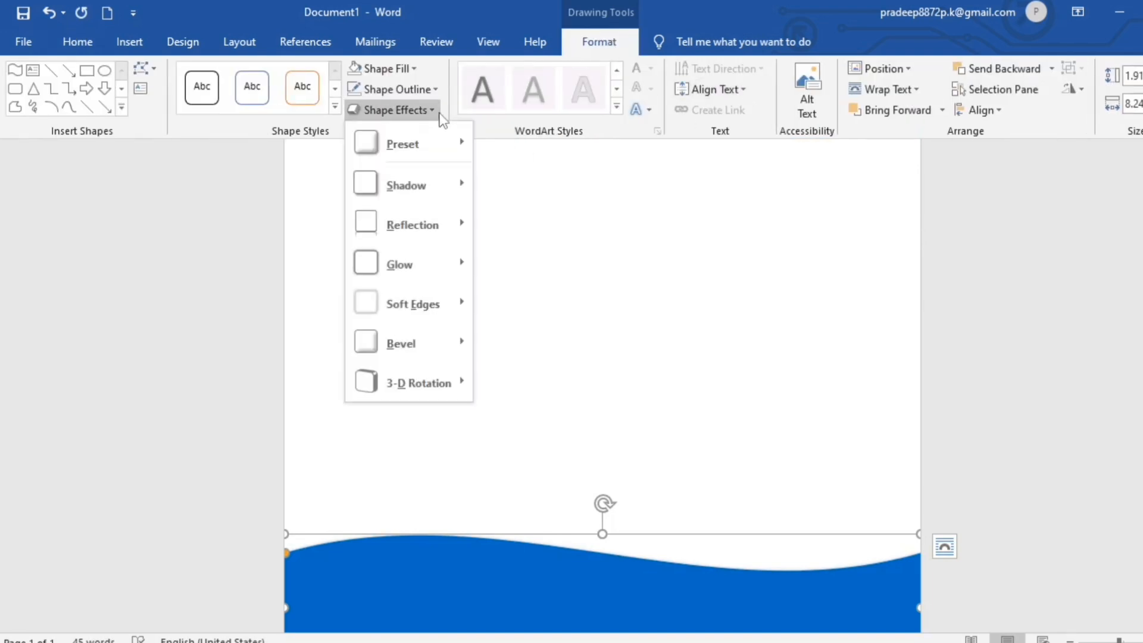
mouse_move(464, 186)
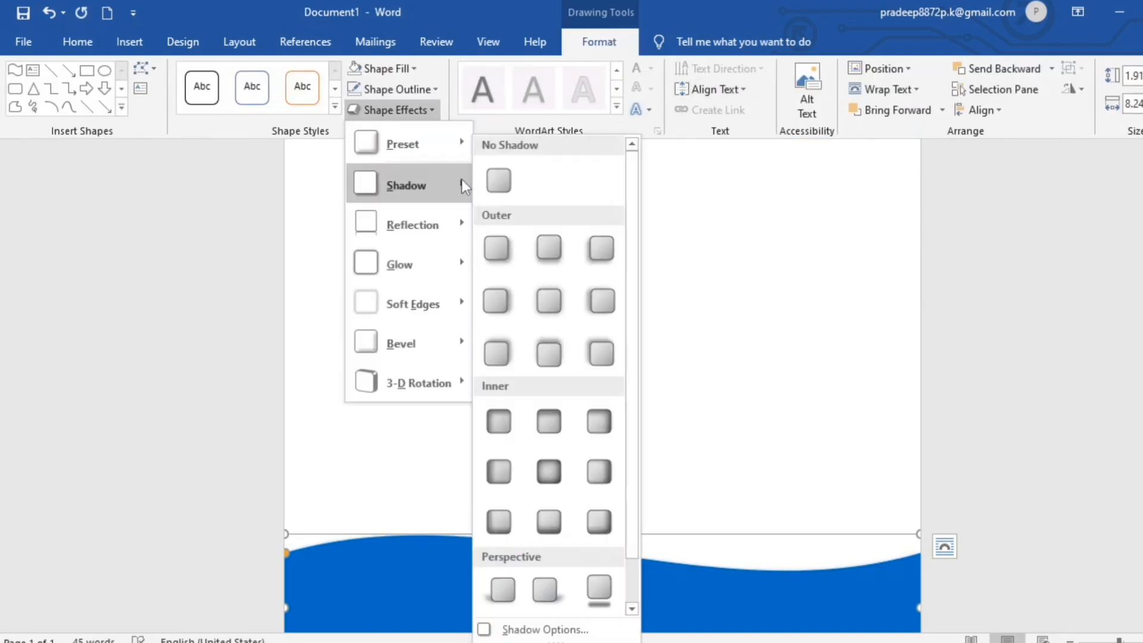
click(499, 355)
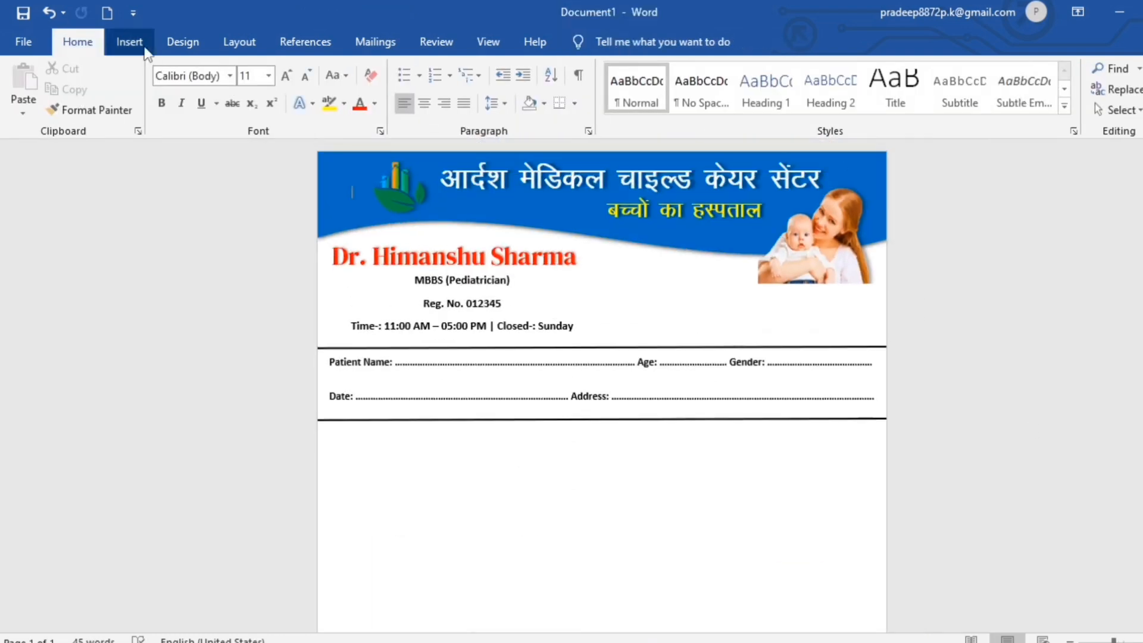
Draw a vertical line from the Date/Address rule down to the footer wave.
click(129, 41)
click(256, 68)
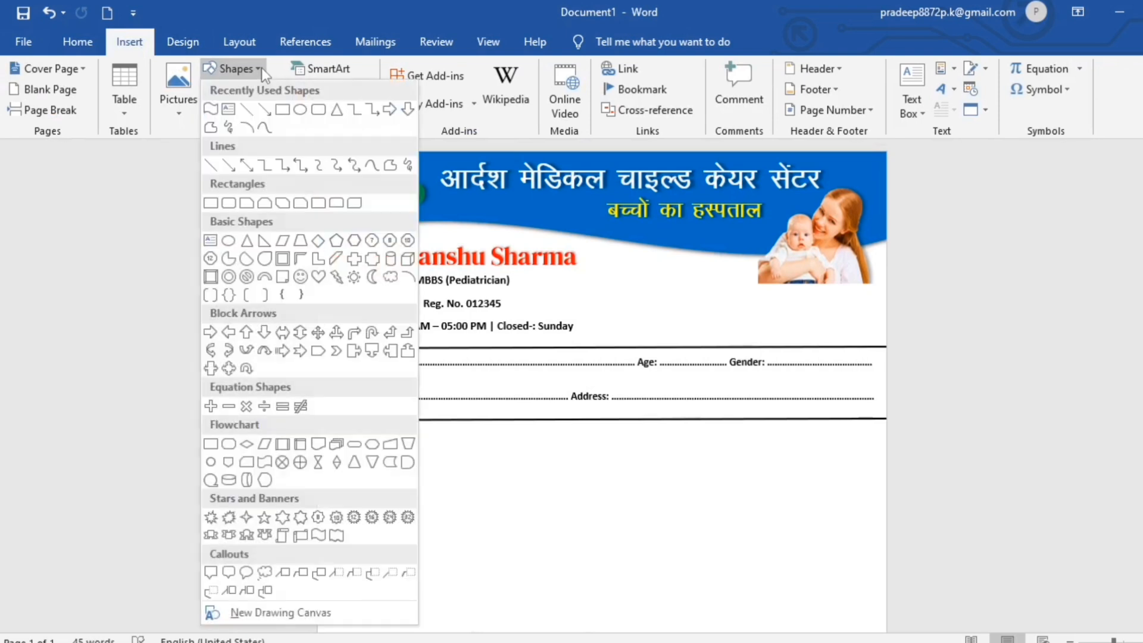
click(245, 110)
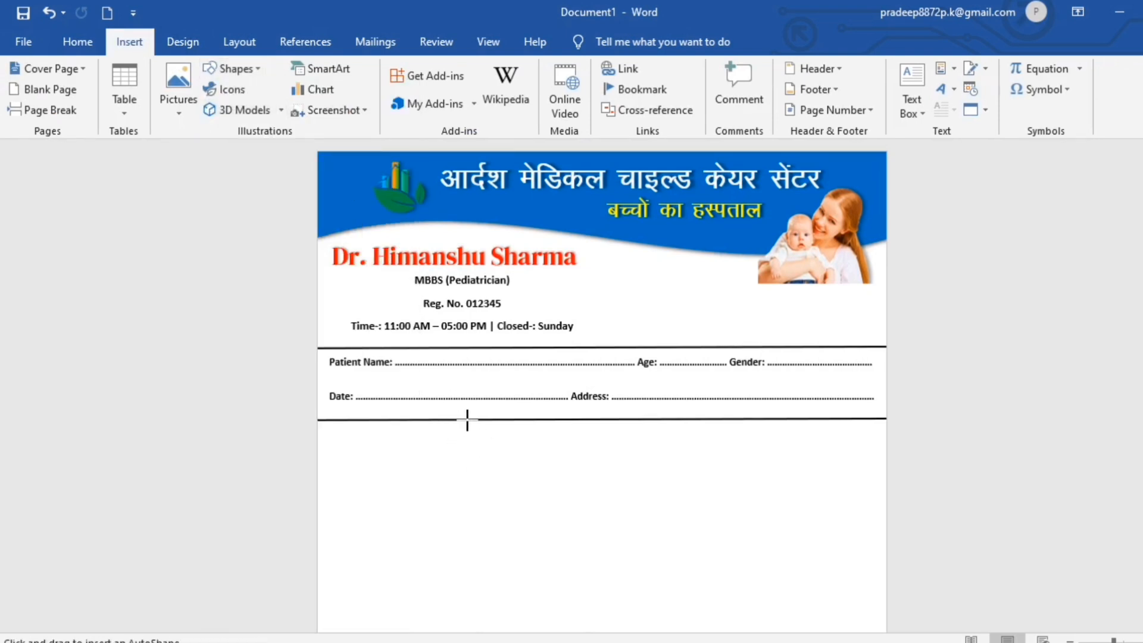
drag(467, 420, 468, 632)
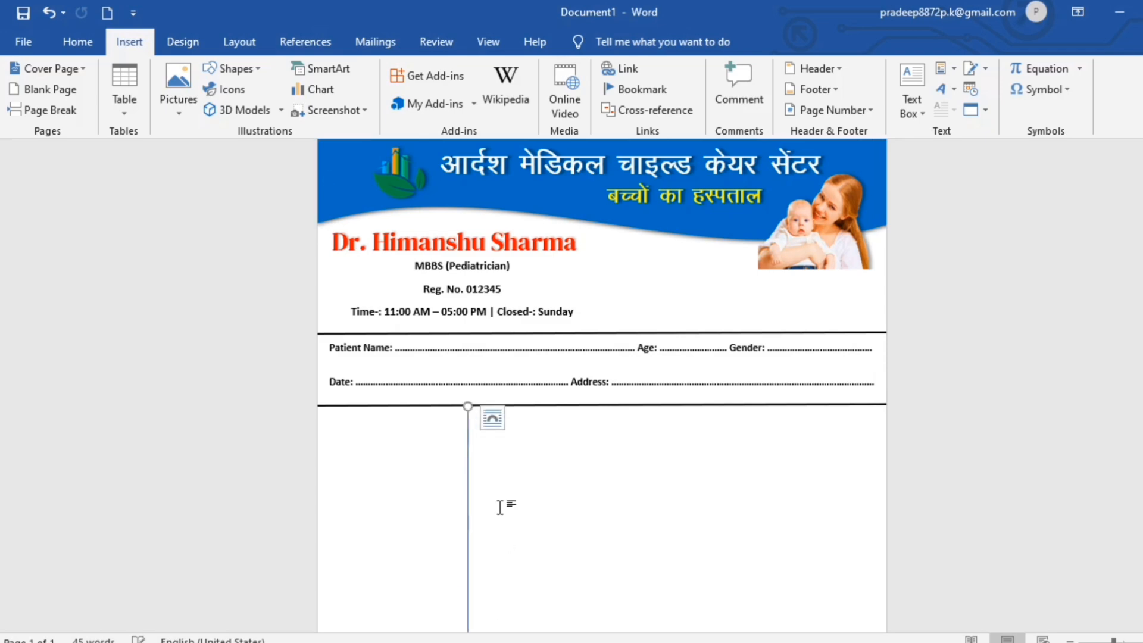
scroll(500, 506, down, 6)
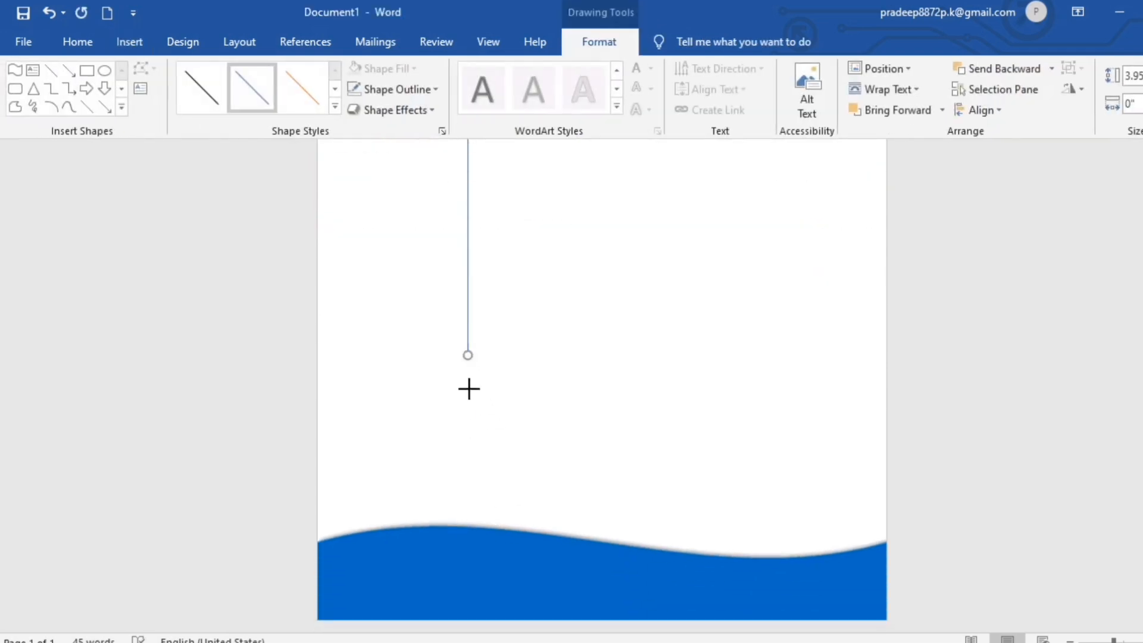
drag(468, 356, 467, 554)
scroll(534, 508, up, 1)
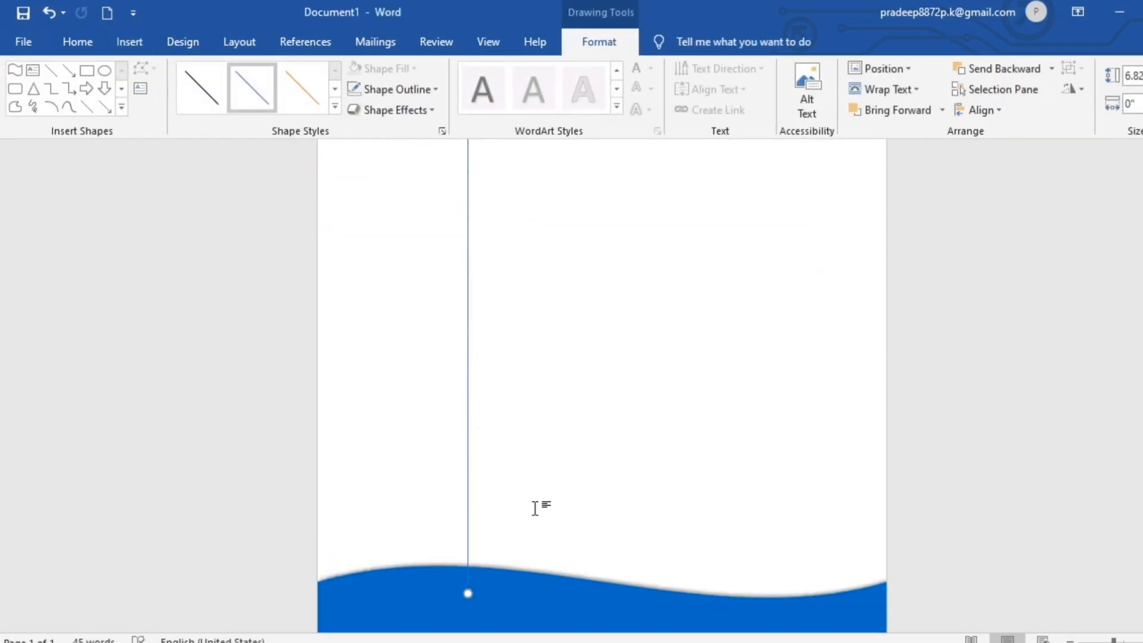
scroll(534, 508, up, 3)
Make the vertical line black with a 2¼ pt weight.
click(437, 90)
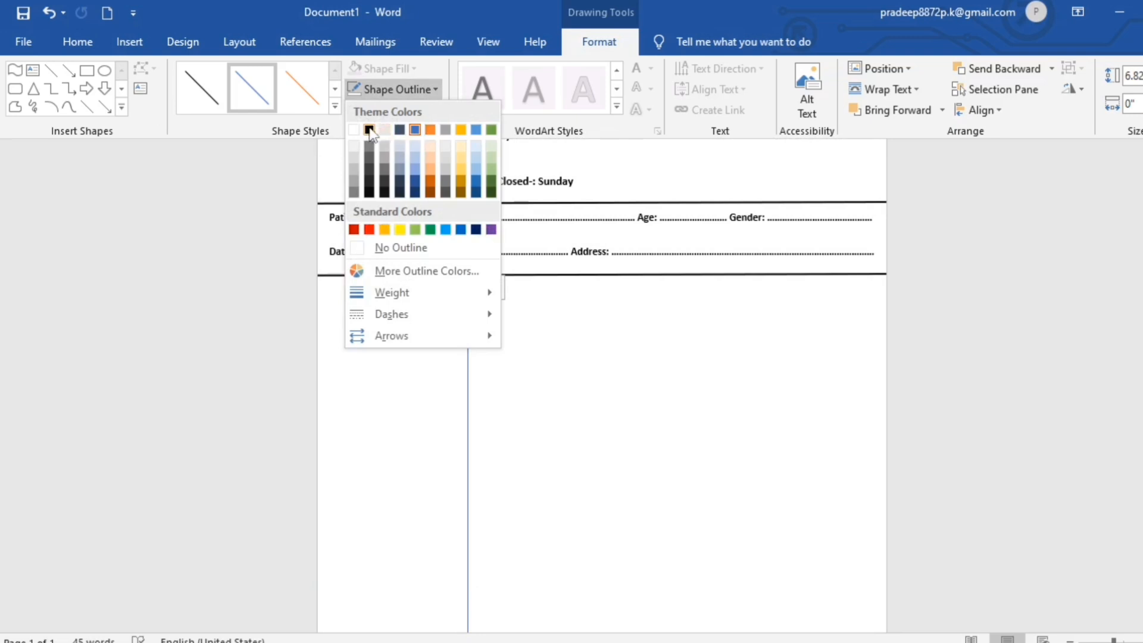
mouse_move(409, 292)
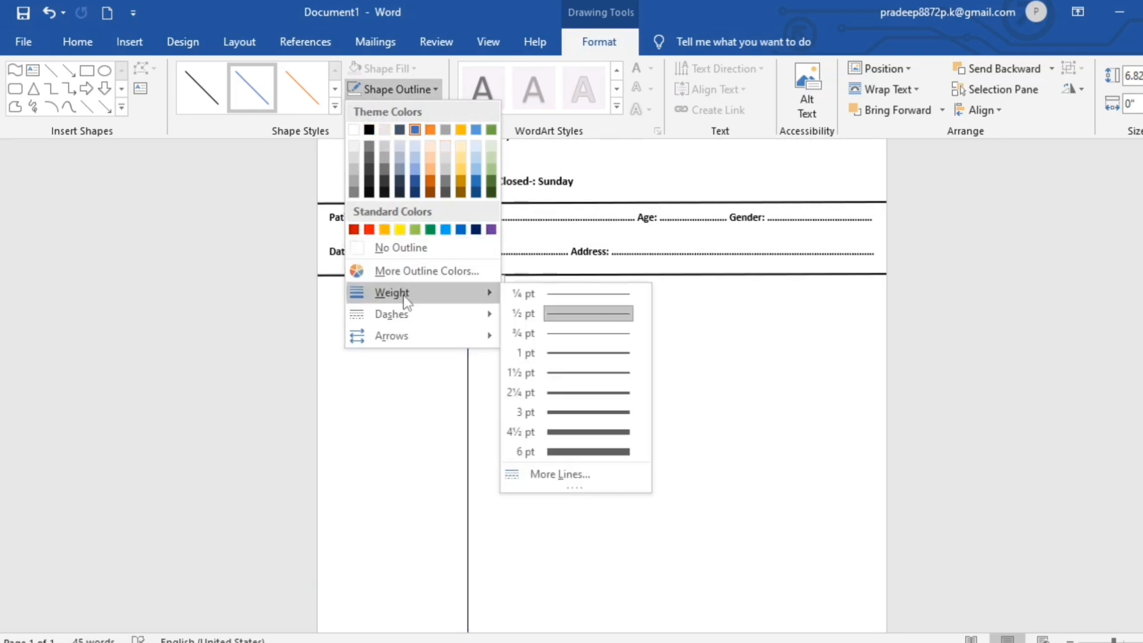
click(592, 392)
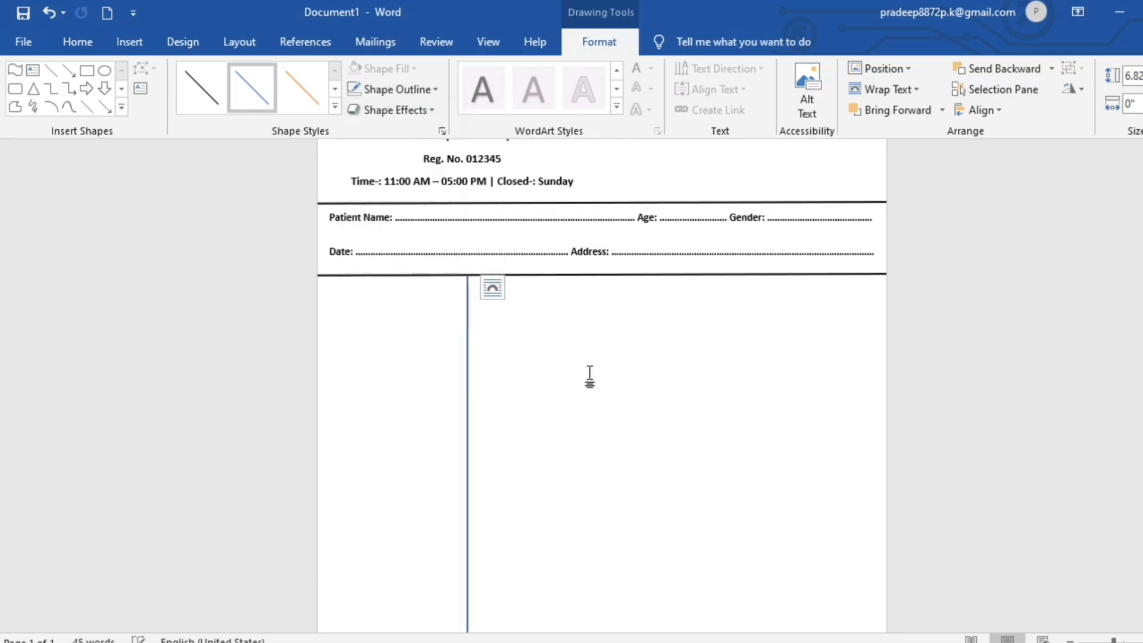
click(441, 91)
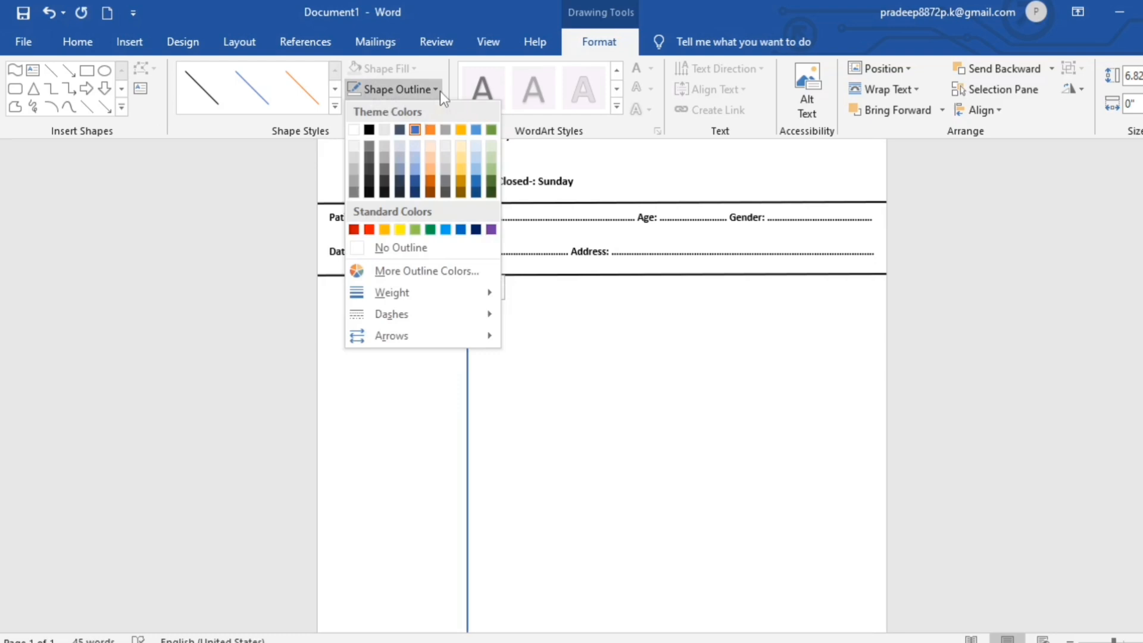
click(370, 128)
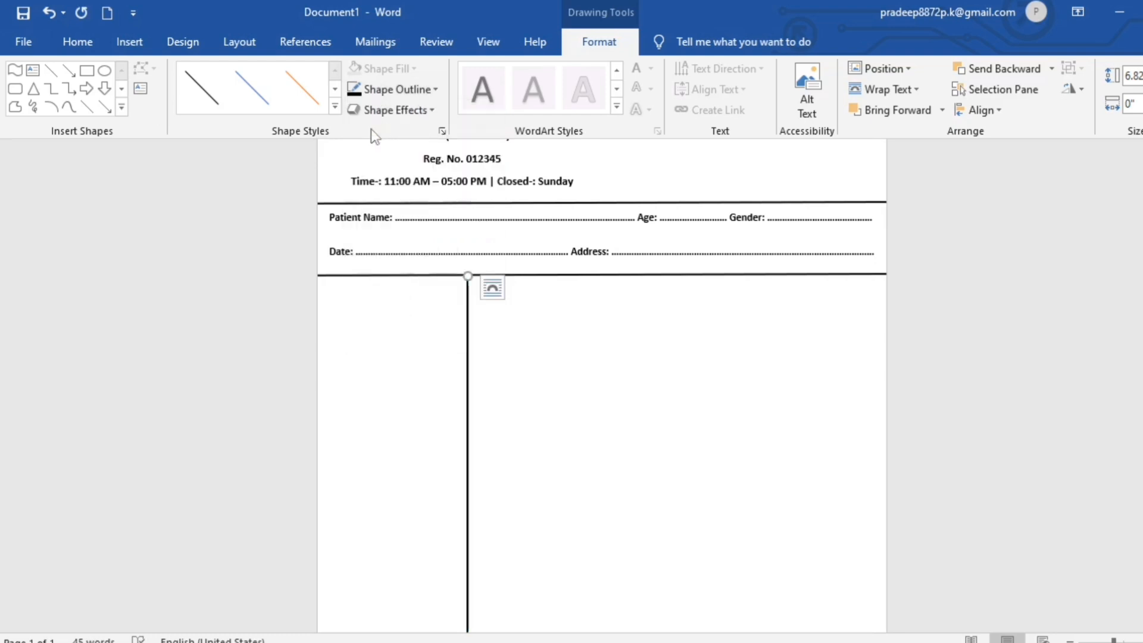
click(438, 91)
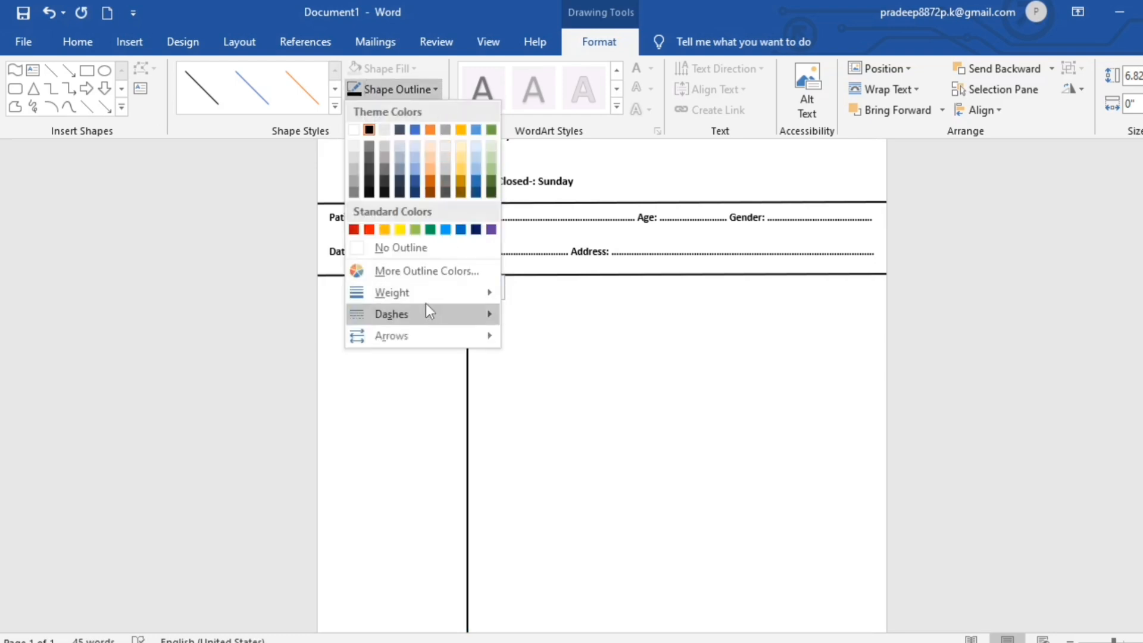
mouse_move(424, 300)
click(582, 398)
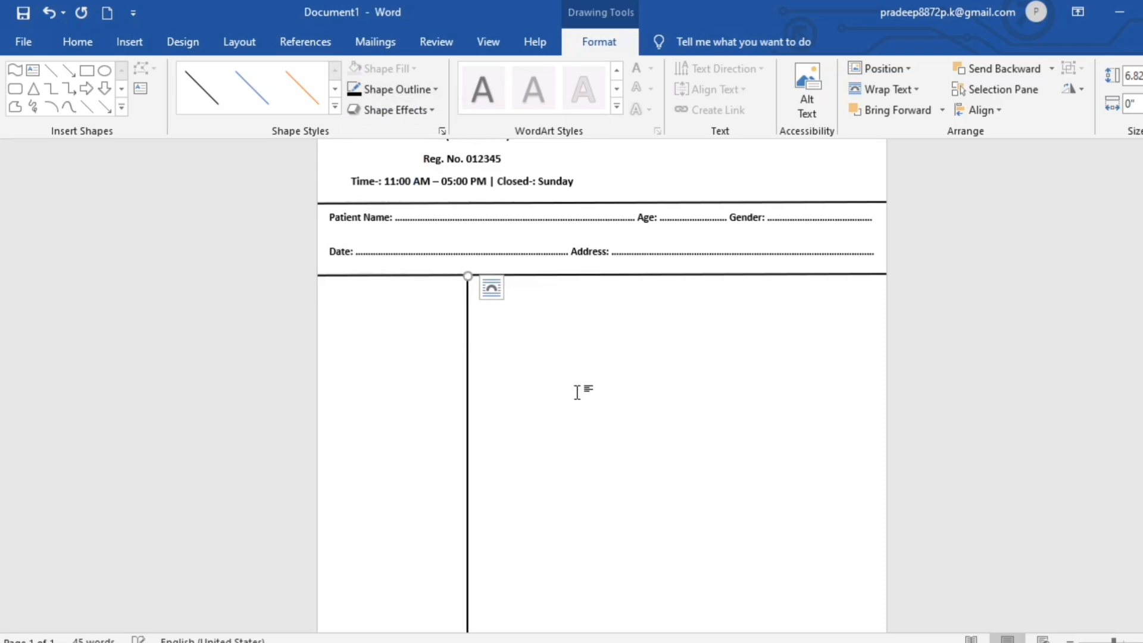
click(576, 391)
scroll(576, 391, up, 2)
scroll(580, 390, down, 8)
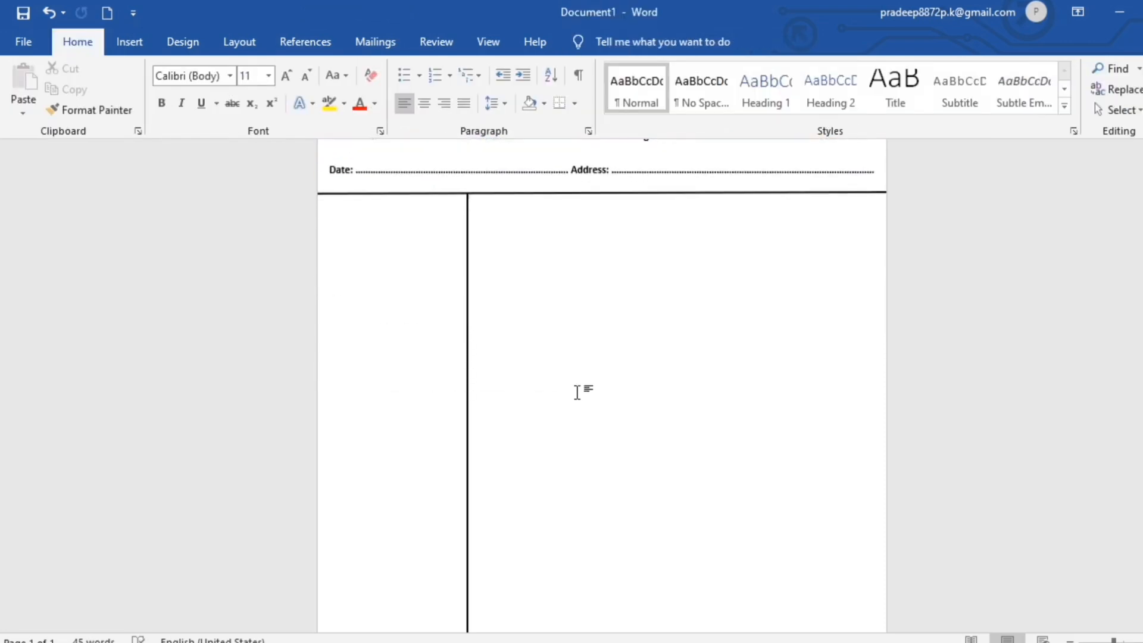
Send the vertical line backward behind the footer wave.
click(467, 452)
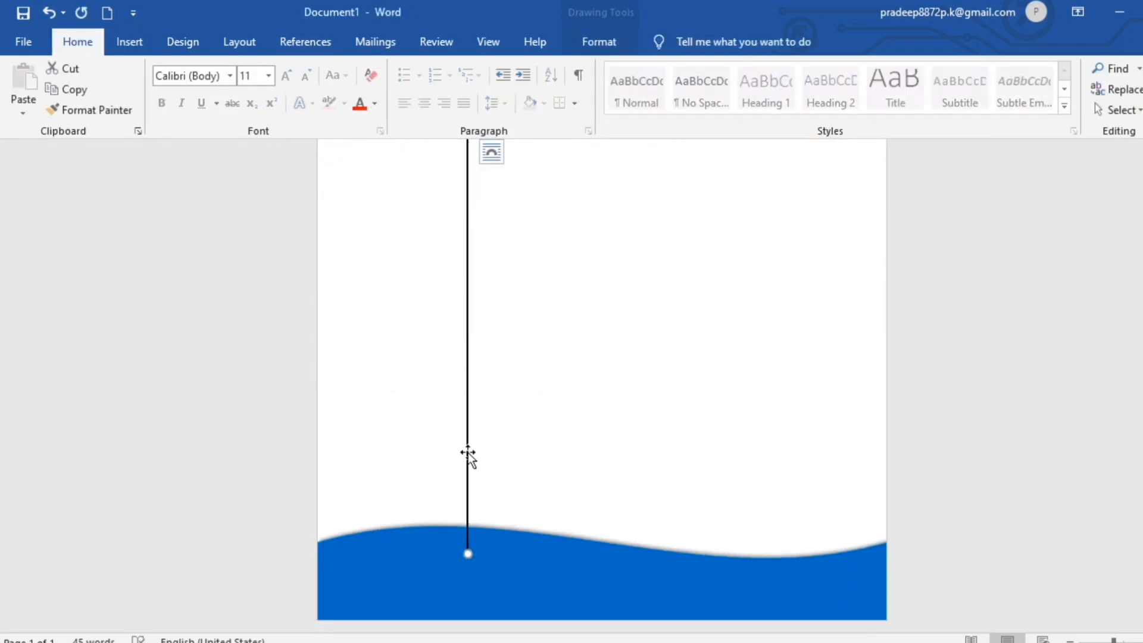
click(603, 48)
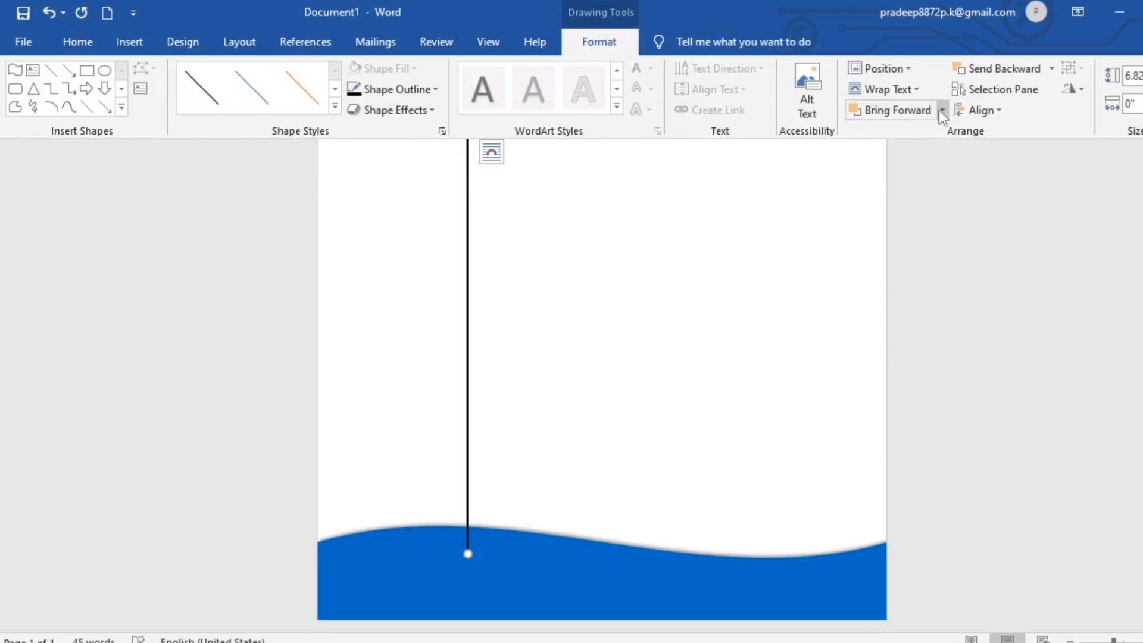
click(986, 69)
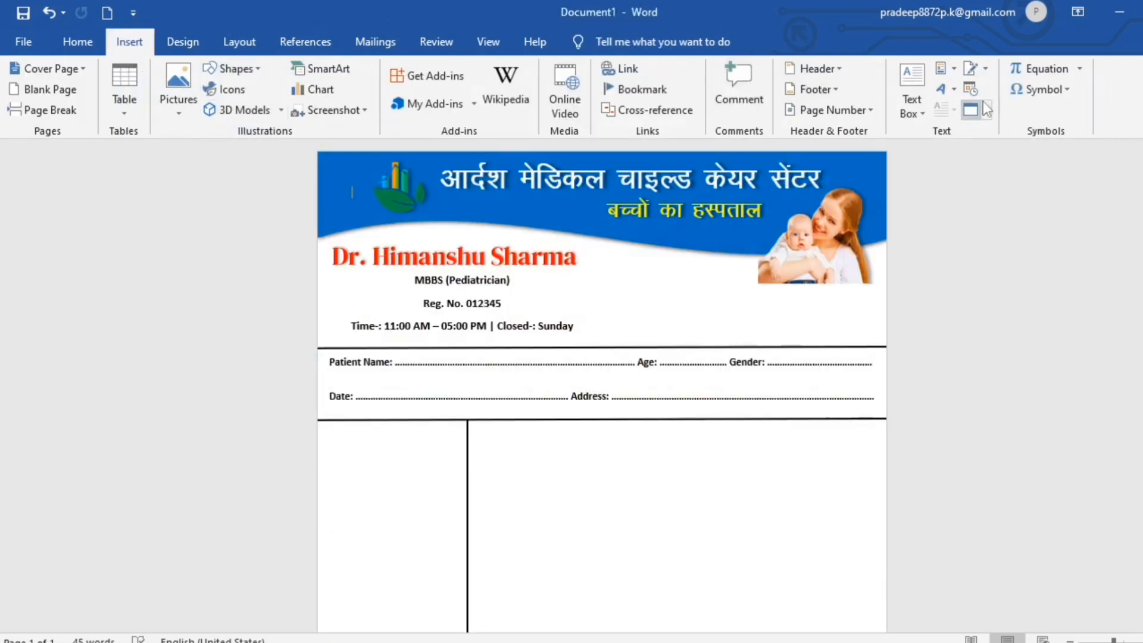
Insert a WordArt box in the right column and replace its placeholder with the letter R.
click(956, 88)
click(974, 131)
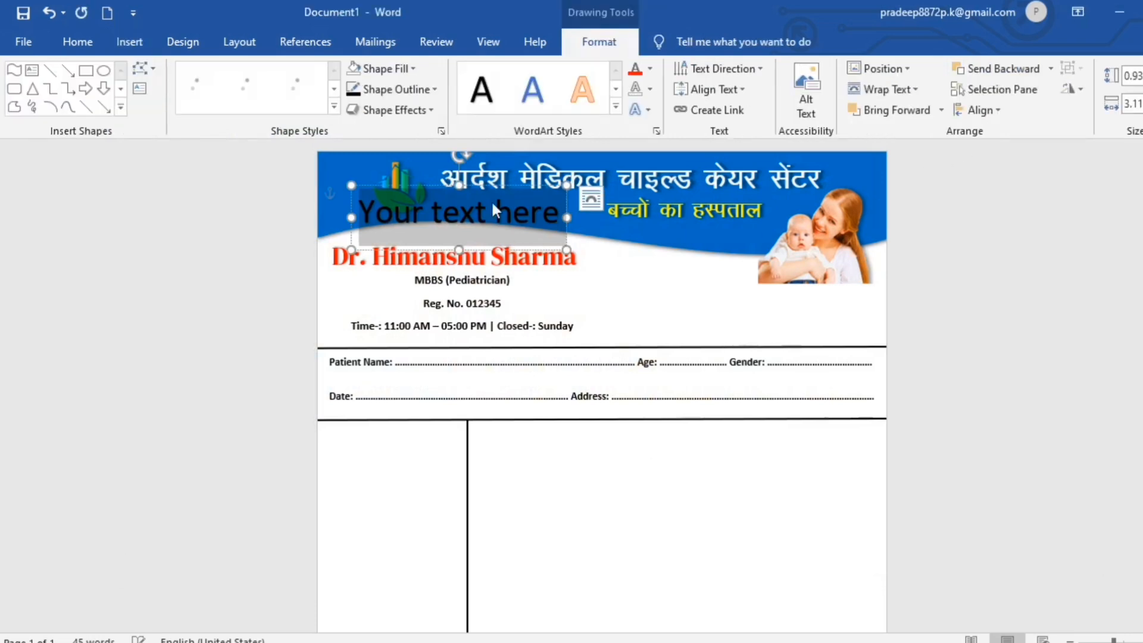
drag(493, 181, 636, 449)
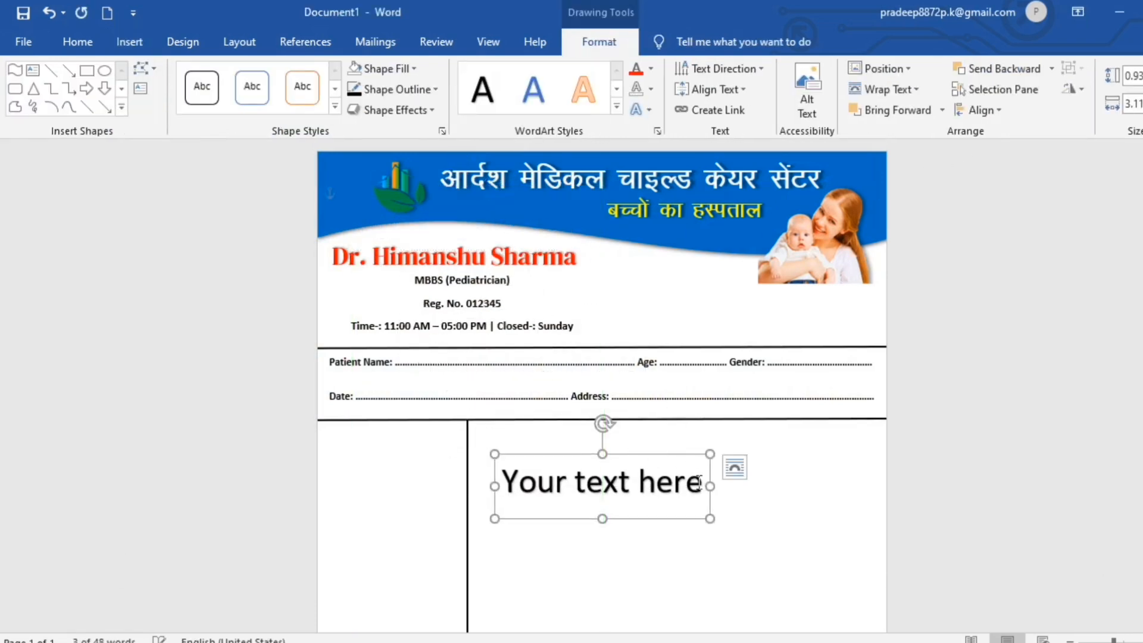
key(BackSpace)
key(BackSpace)
key(BackSpace)
key(BackSpace)
key(BackSpace)
key(BackSpace)
key(BackSpace)
key(BackSpace)
key(BackSpace)
key(BackSpace)
key(BackSpace)
key(BackSpace)
key(BackSpace)
key(BackSpace)
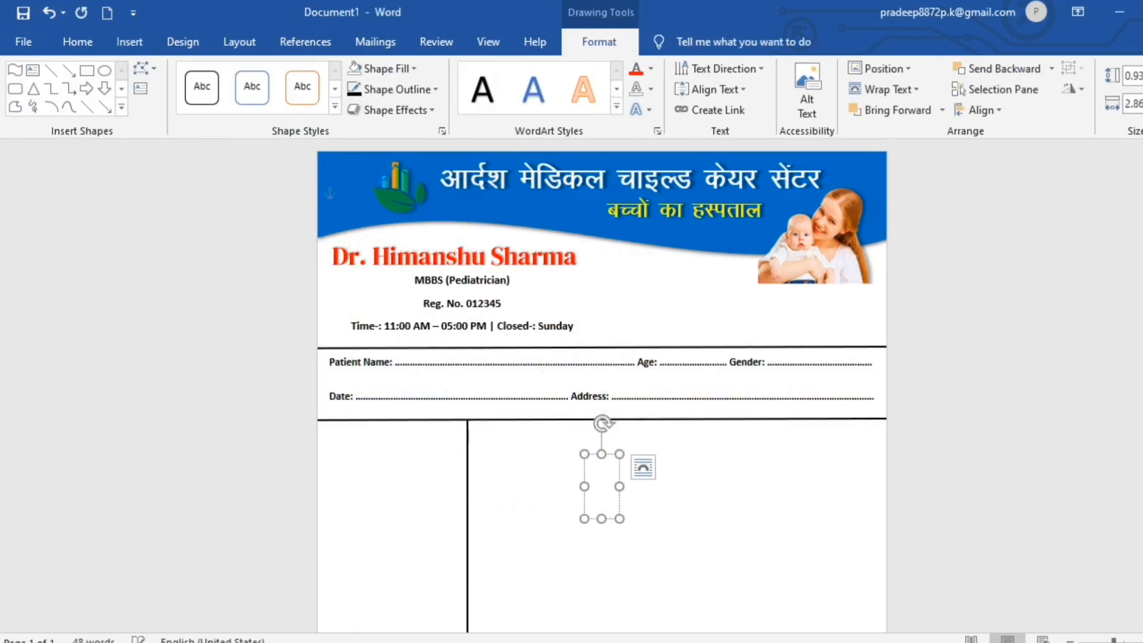
text(R)
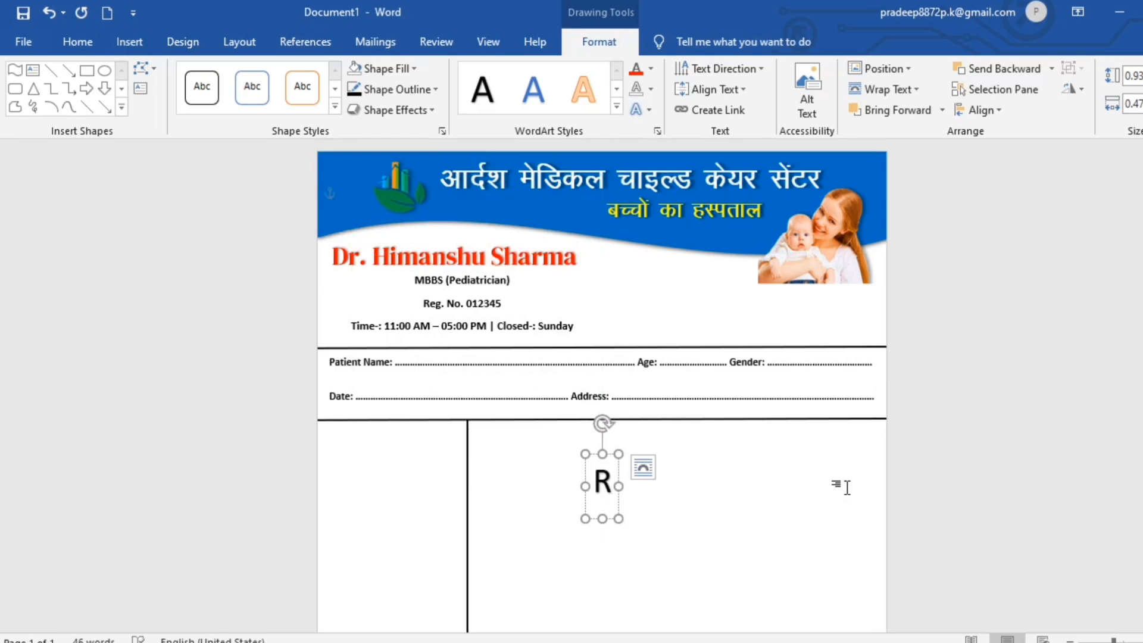
Set the R to DM Serif Display at size 80, place it below the Date line, and trim its box.
click(609, 520)
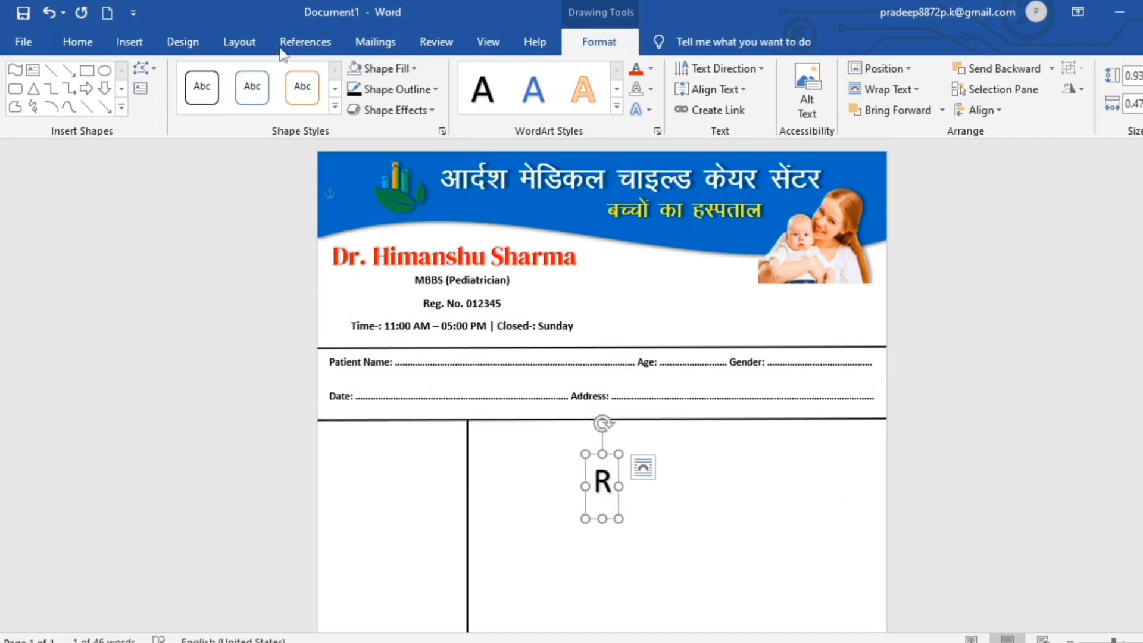
click(66, 41)
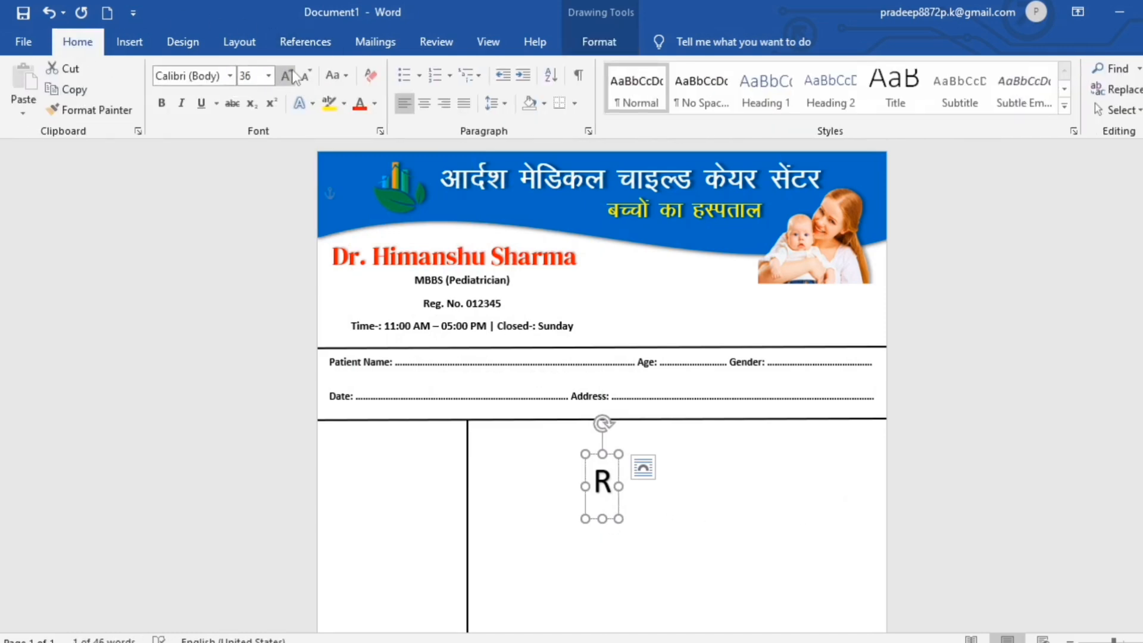
click(229, 76)
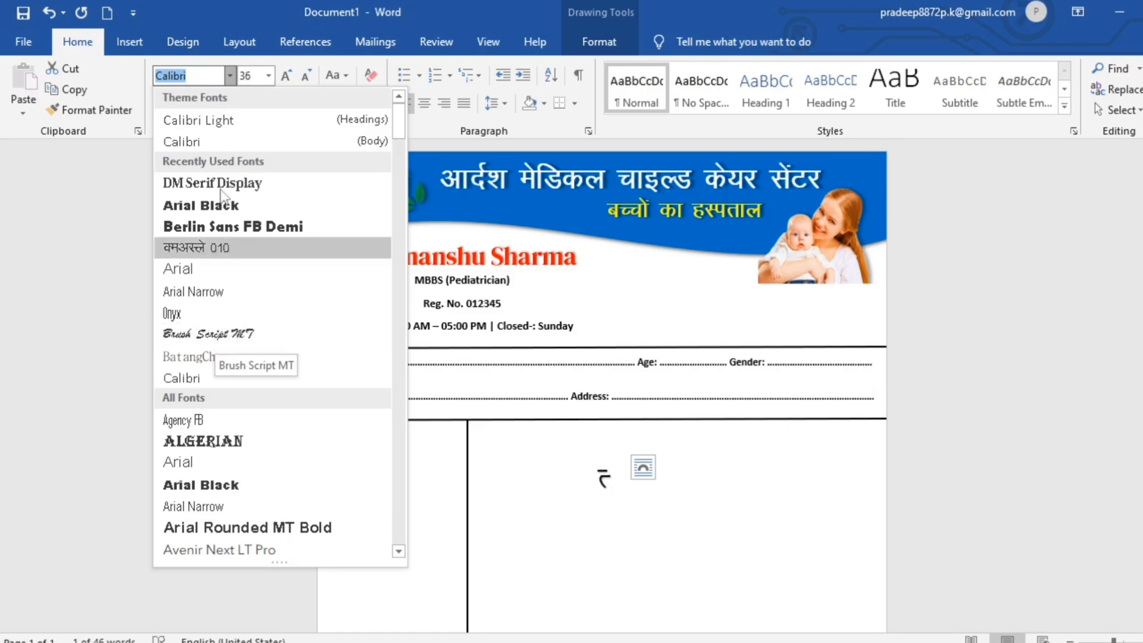
click(224, 184)
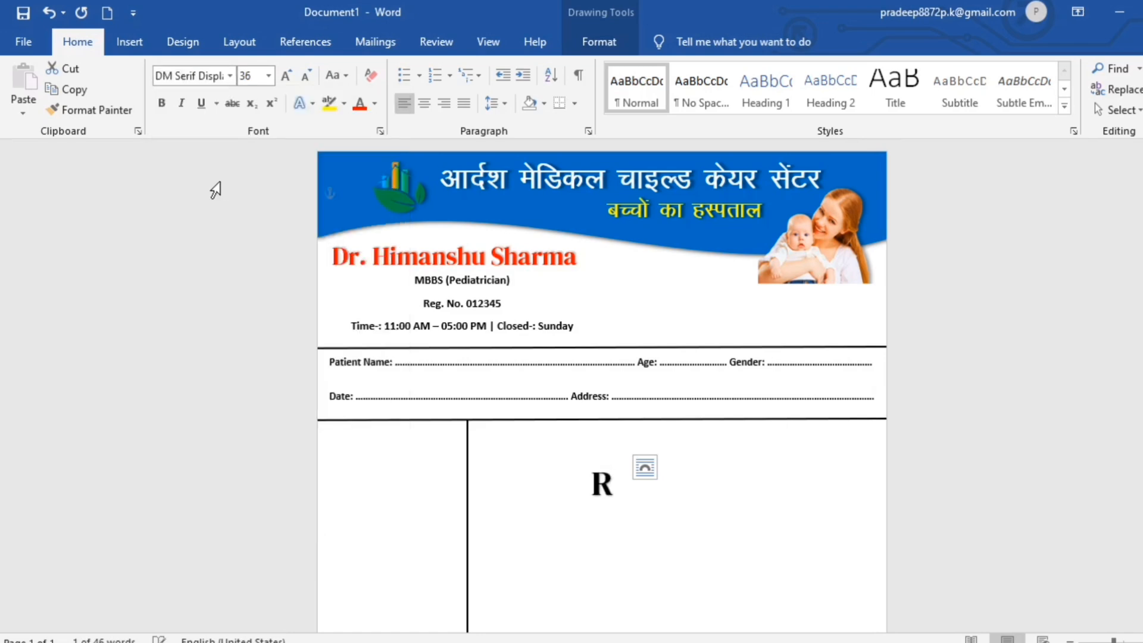
drag(584, 514, 472, 473)
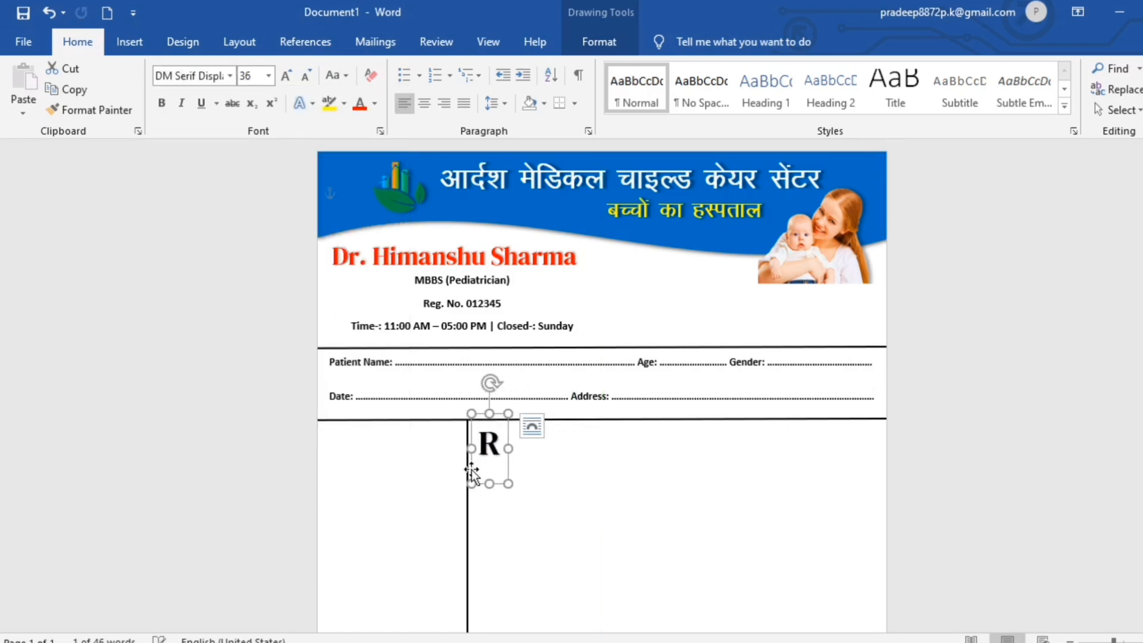
click(293, 75)
click(293, 75)
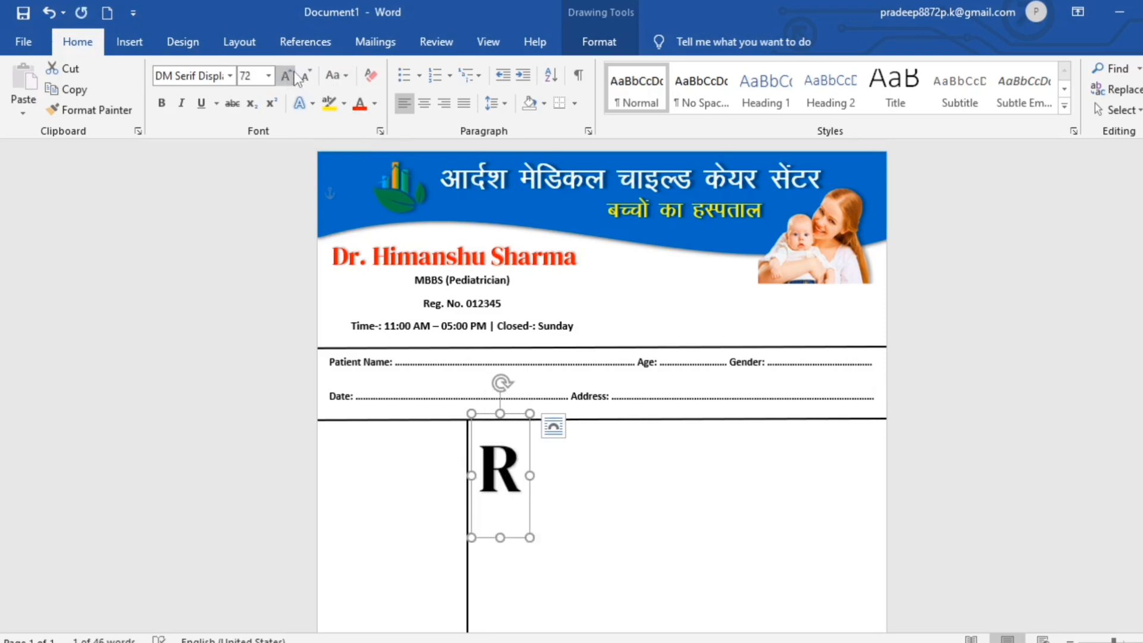
click(294, 75)
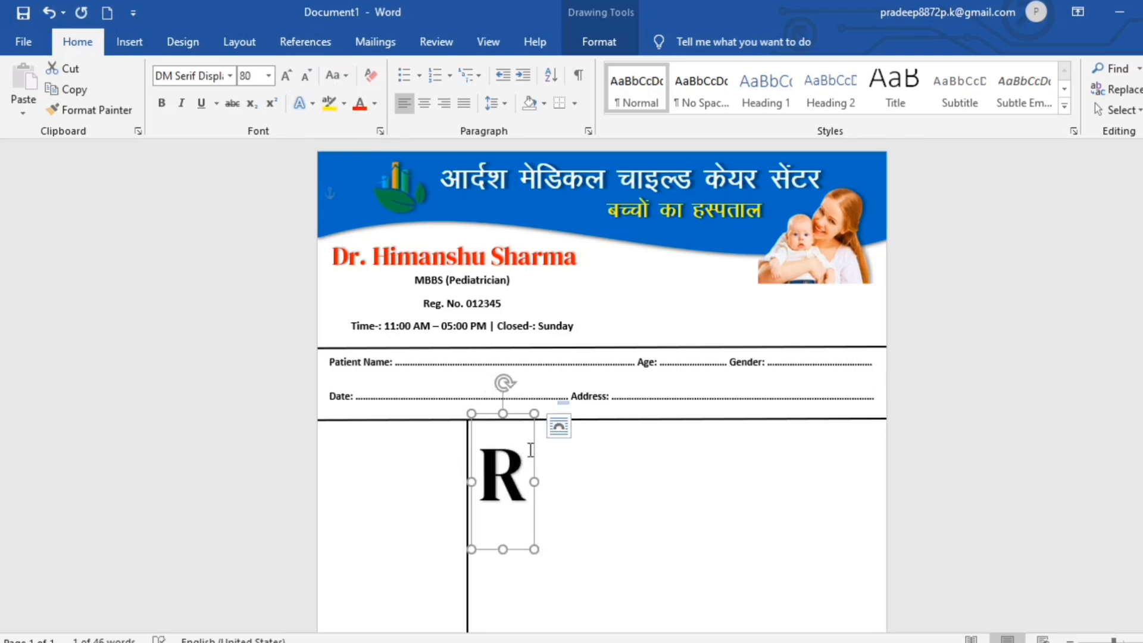
drag(503, 549, 530, 484)
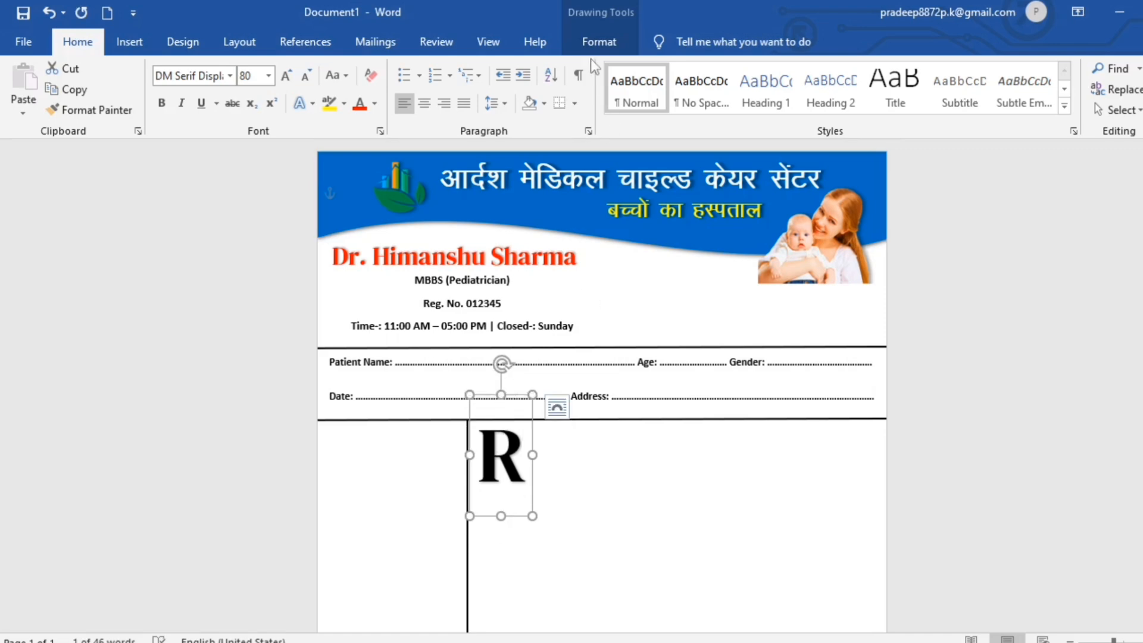
Set the R's text fill to Light Blue, text outline to No Outline, and add an Outer shadow.
click(595, 43)
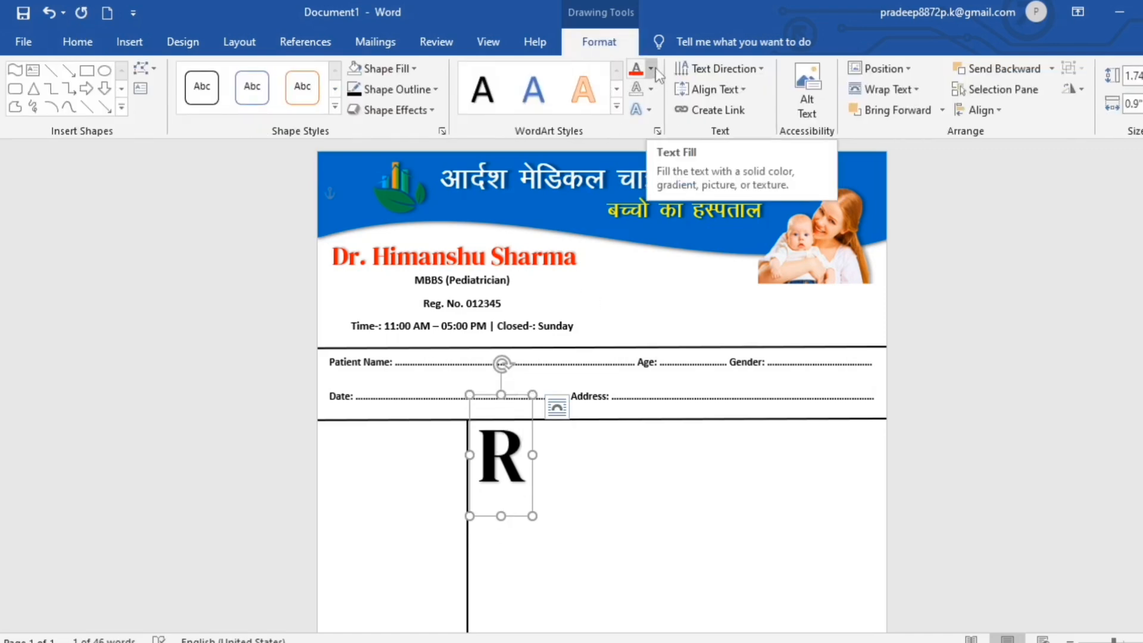
click(653, 69)
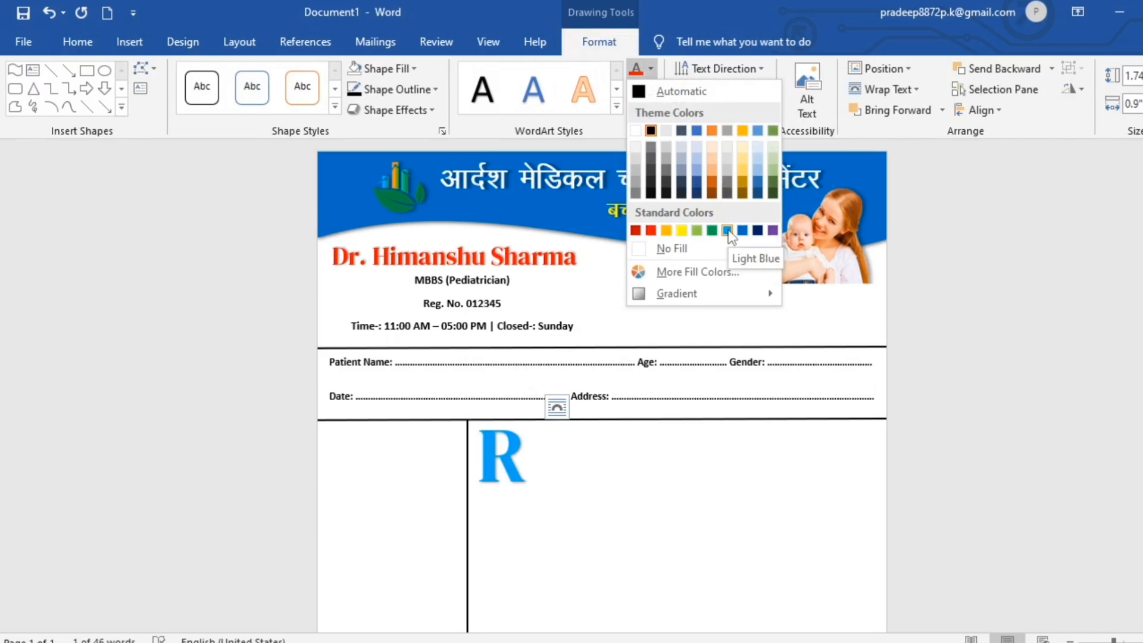
click(727, 231)
click(653, 90)
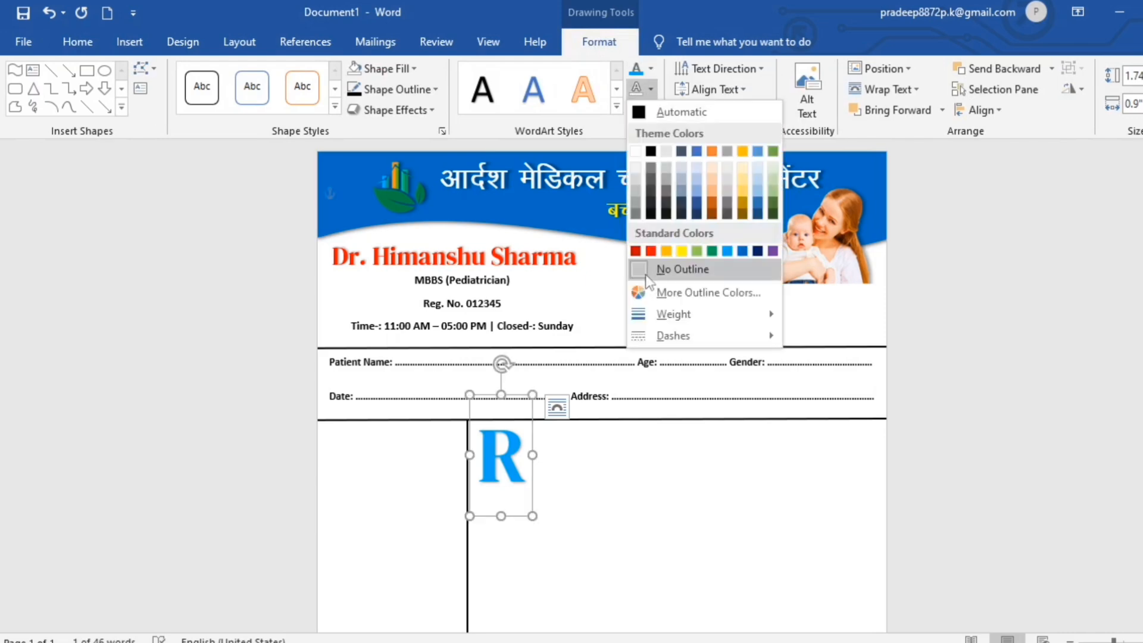
click(644, 269)
click(650, 110)
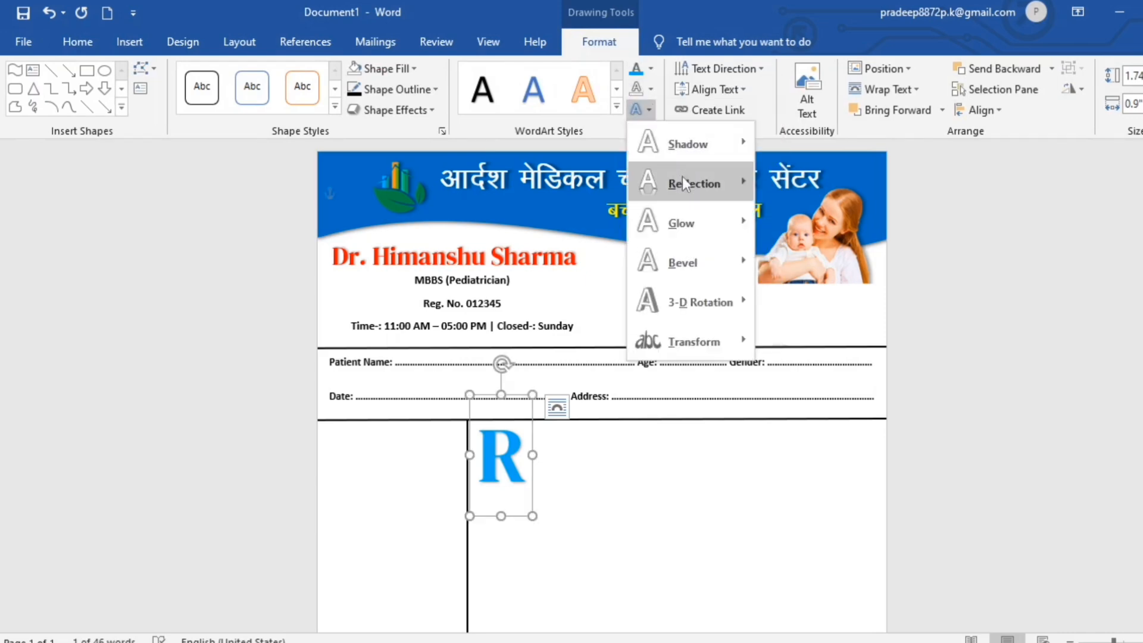
click(780, 287)
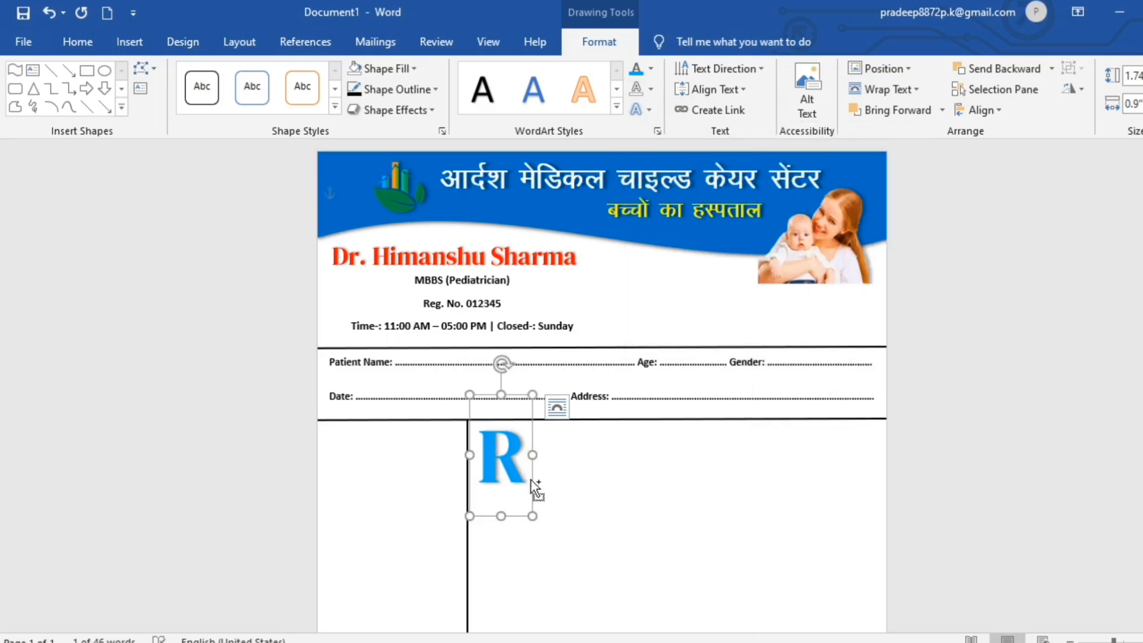
Duplicate the blue R box, change its letter to X, and overlap it on the R to form Rx.
key(ctrl+d)
drag(541, 484, 598, 505)
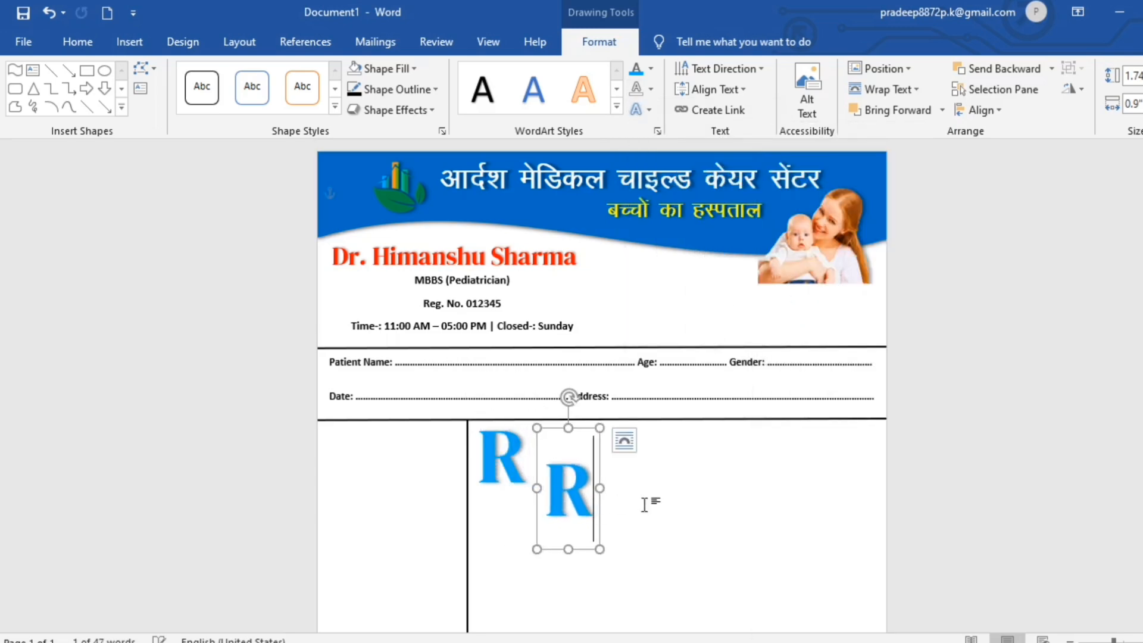
key(BackSpace)
text(X)
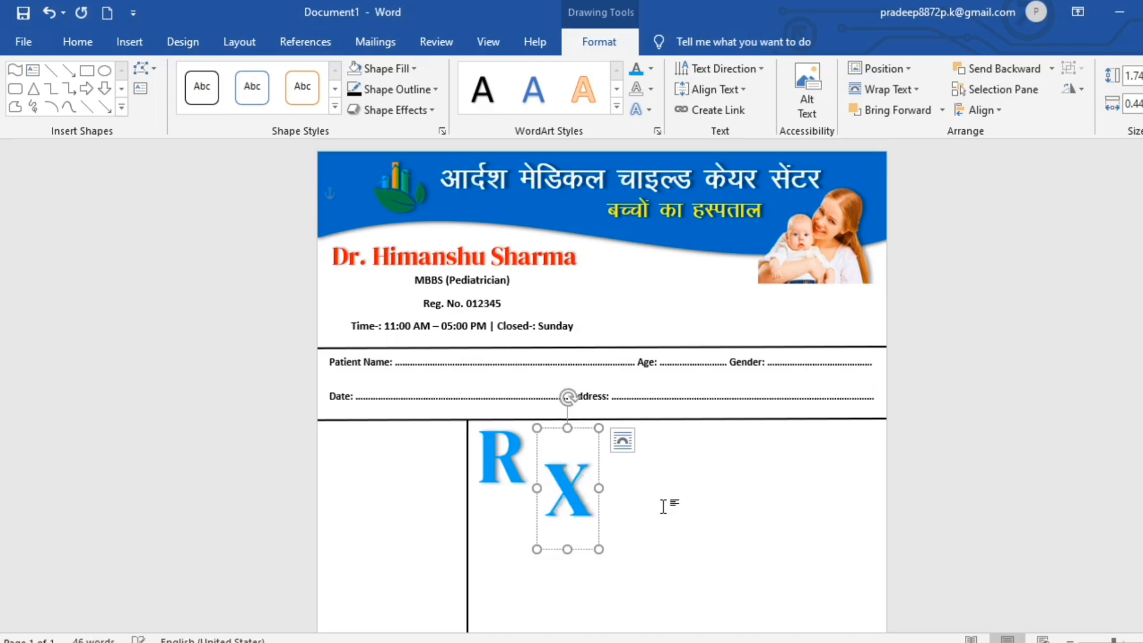
drag(597, 550, 553, 547)
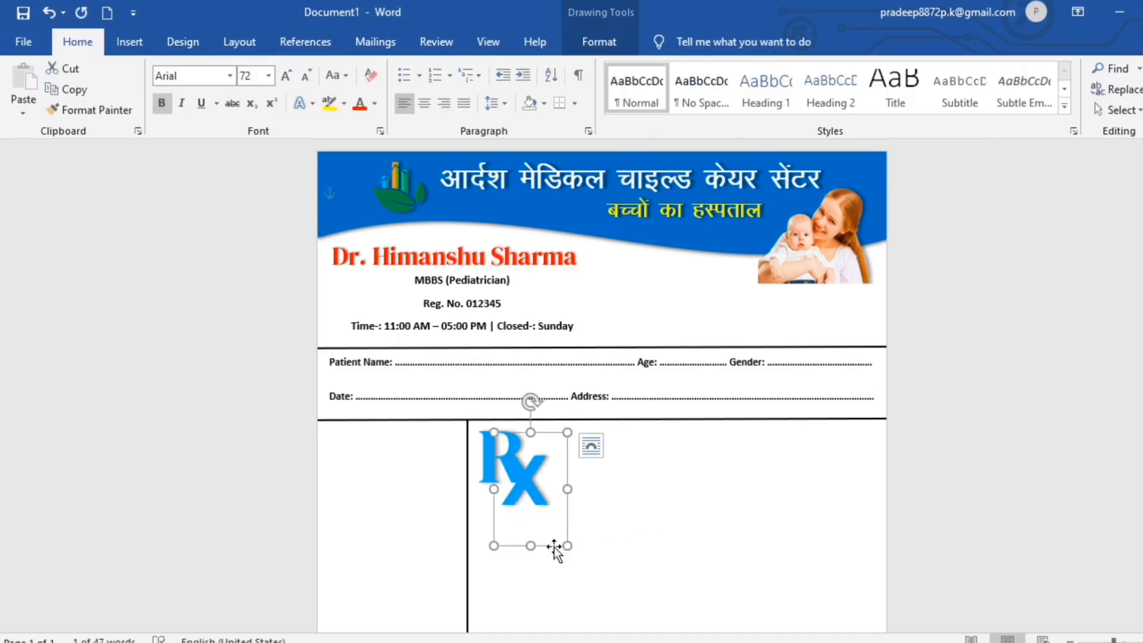
key(Down)
key(Down)
key(Left)
key(Left)
key(Left)
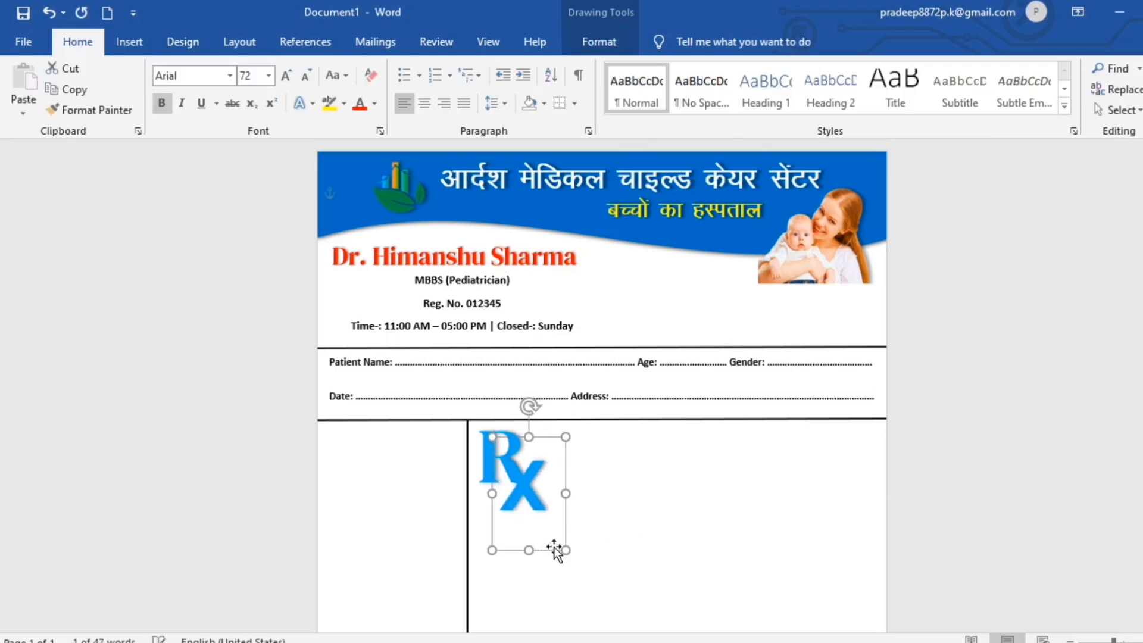
key(Right)
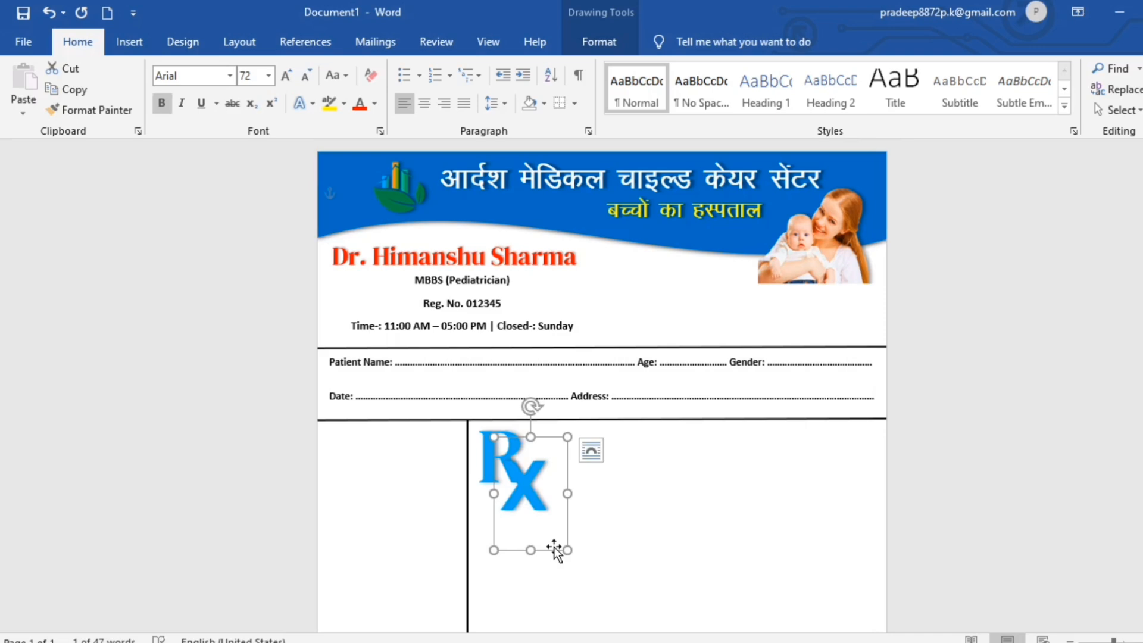
click(812, 516)
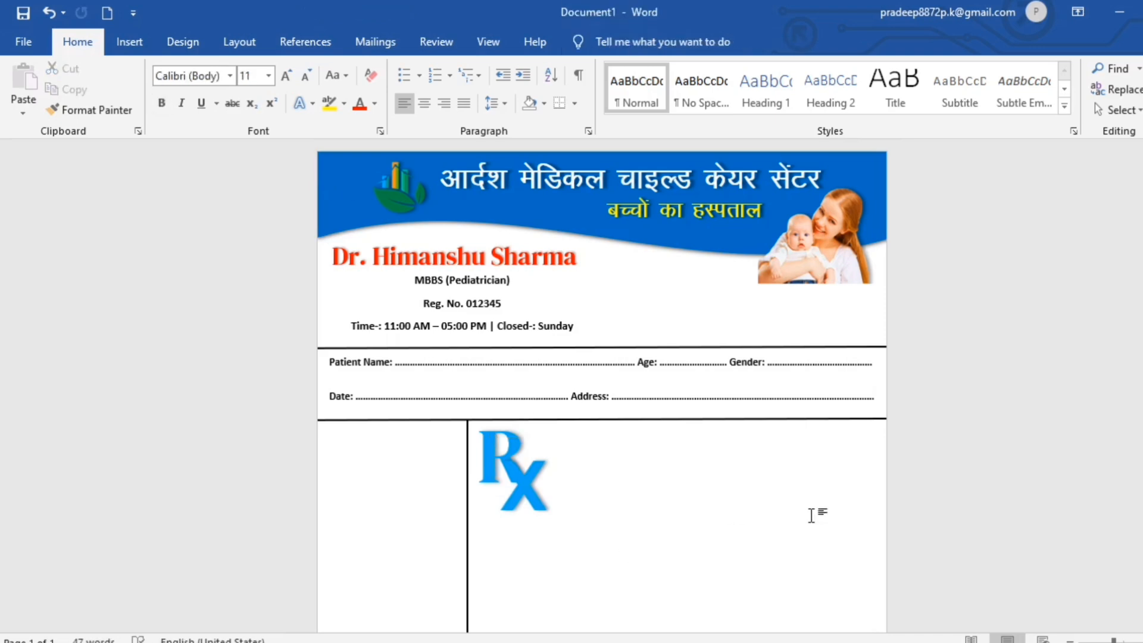
click(129, 42)
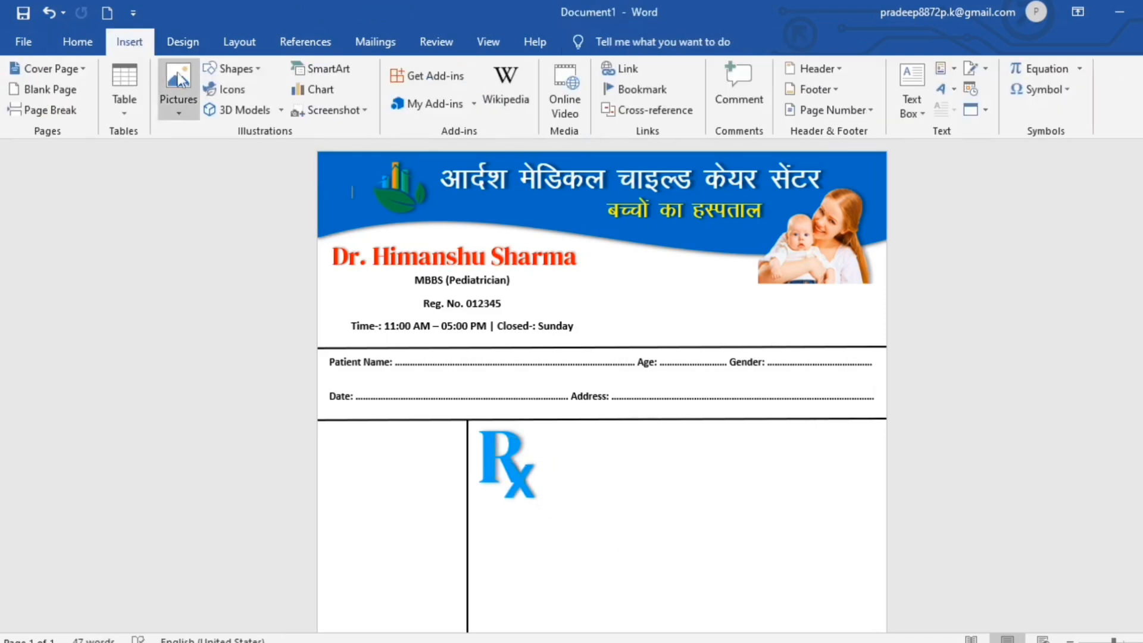
Draw a left-column text box with bold dotted Weight, B.P, Blood Sugar and Other lines, shortened to fit.
click(238, 68)
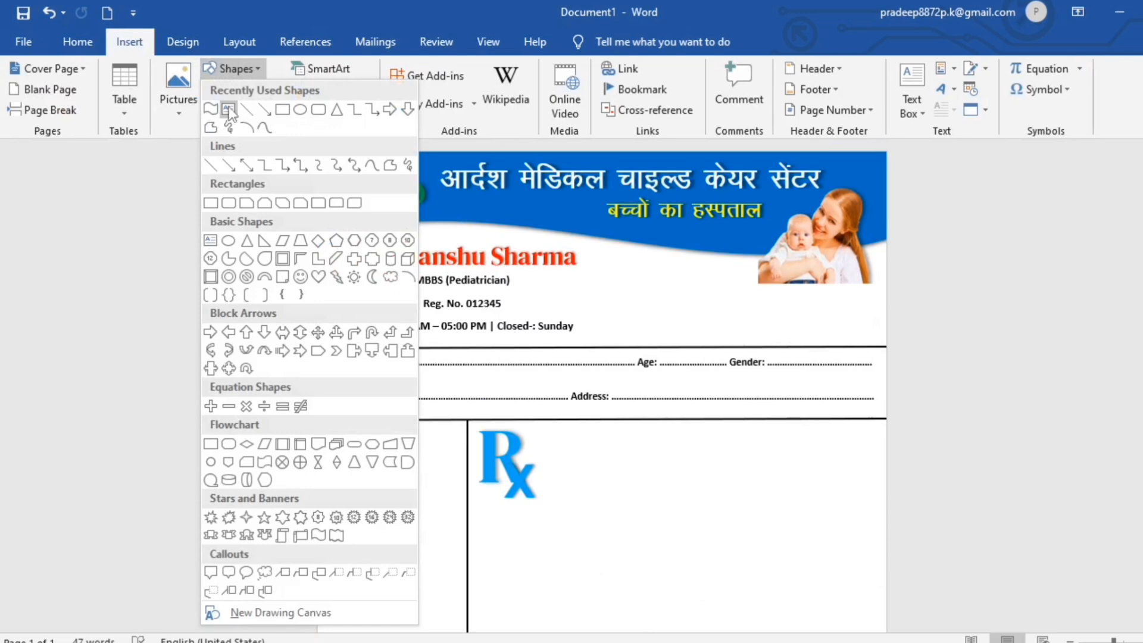
click(214, 113)
scroll(521, 367, down, 3)
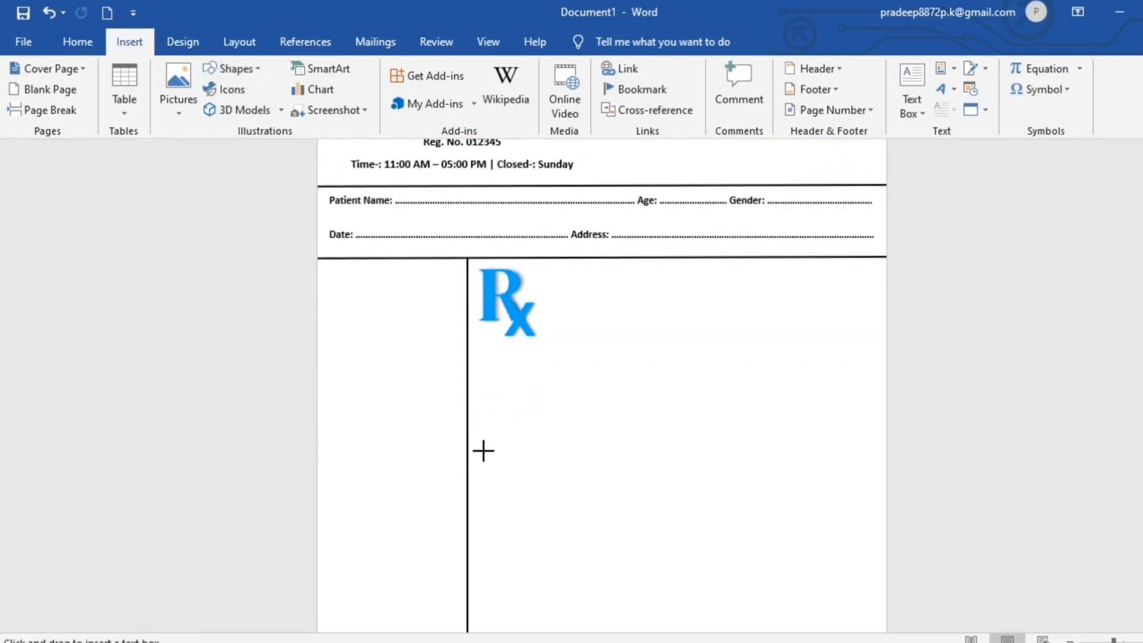
mouse_move(325, 295)
mouse_down()
mouse_move(385, 304)
mouse_move(462, 464)
mouse_move(452, 474)
mouse_up()
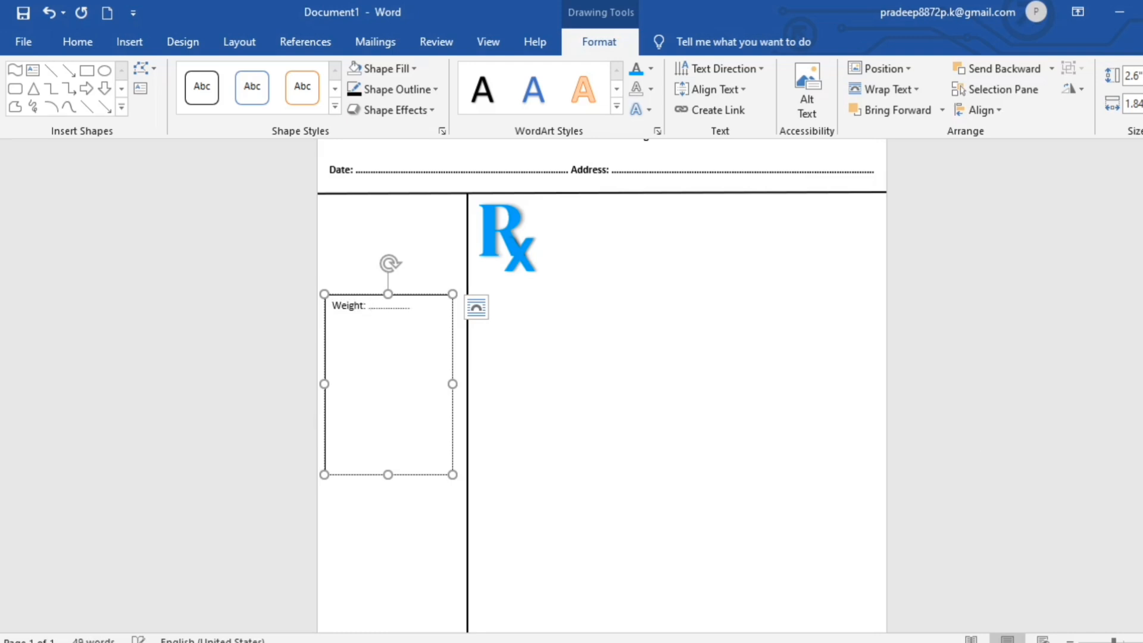
key(Return)
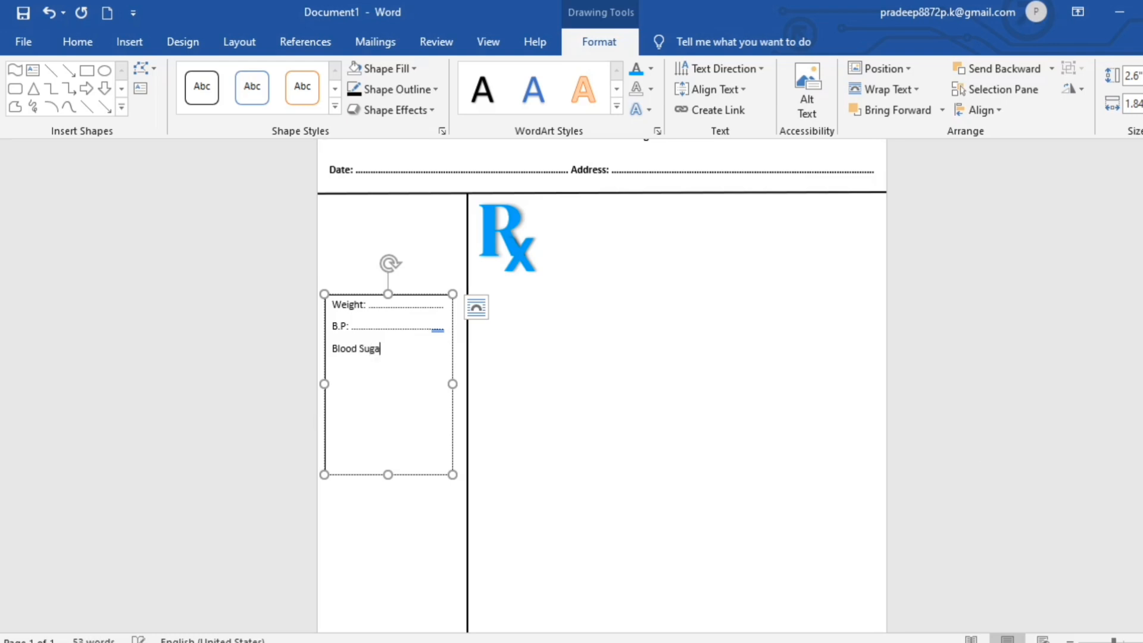
text(........................)
key(Return)
text(O)
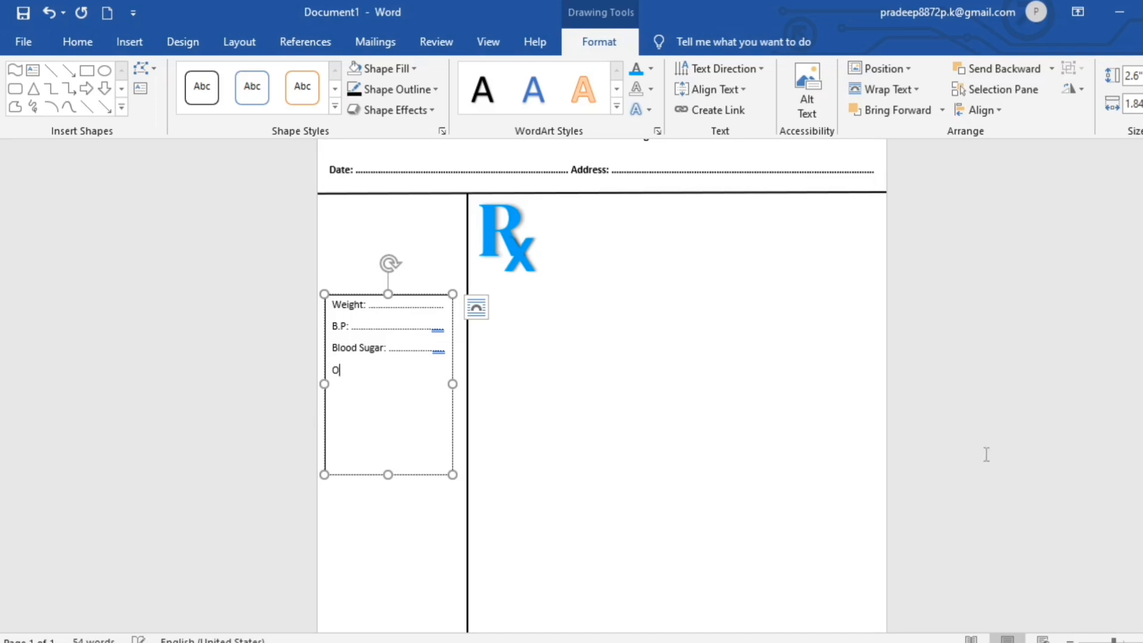
text(ther: ......................)
drag(387, 474, 388, 403)
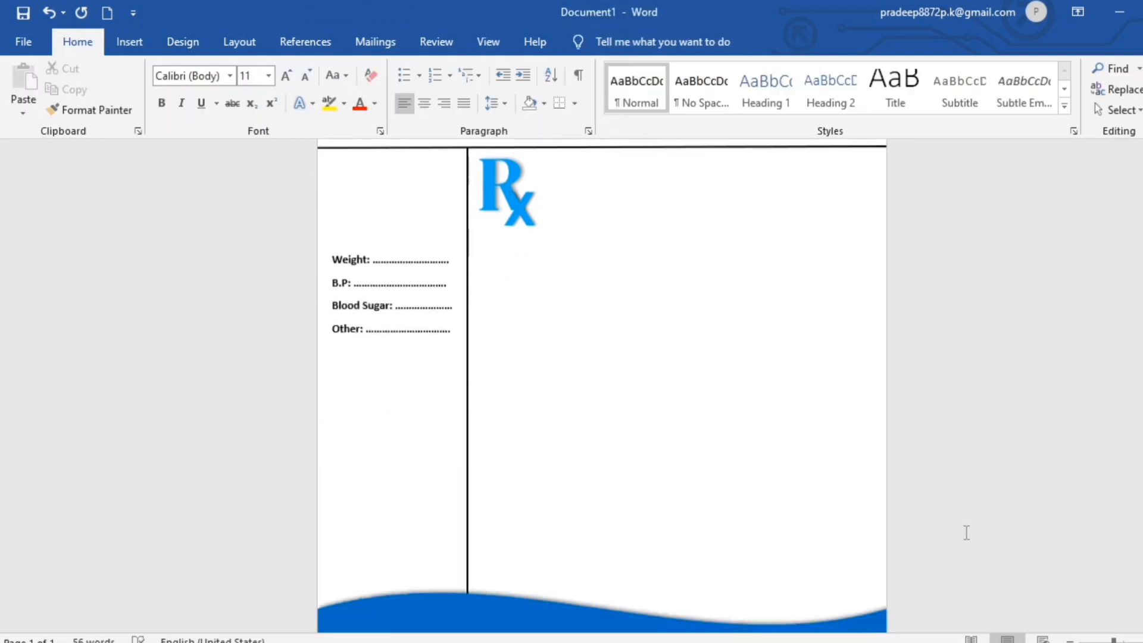
scroll(968, 535, down, 2)
scroll(968, 535, up, 5)
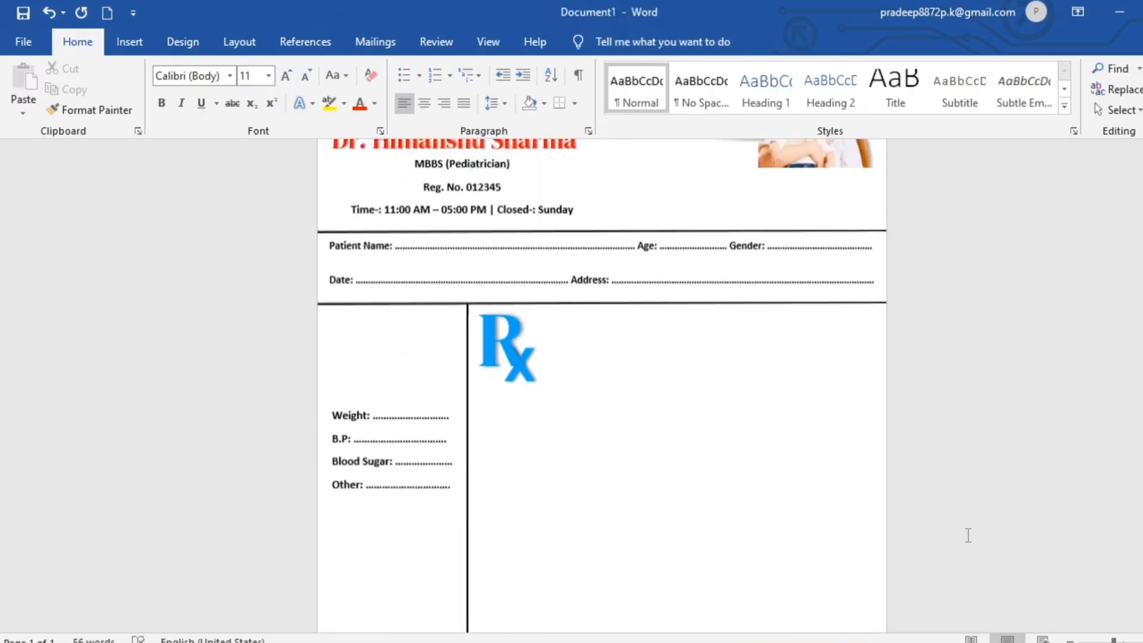